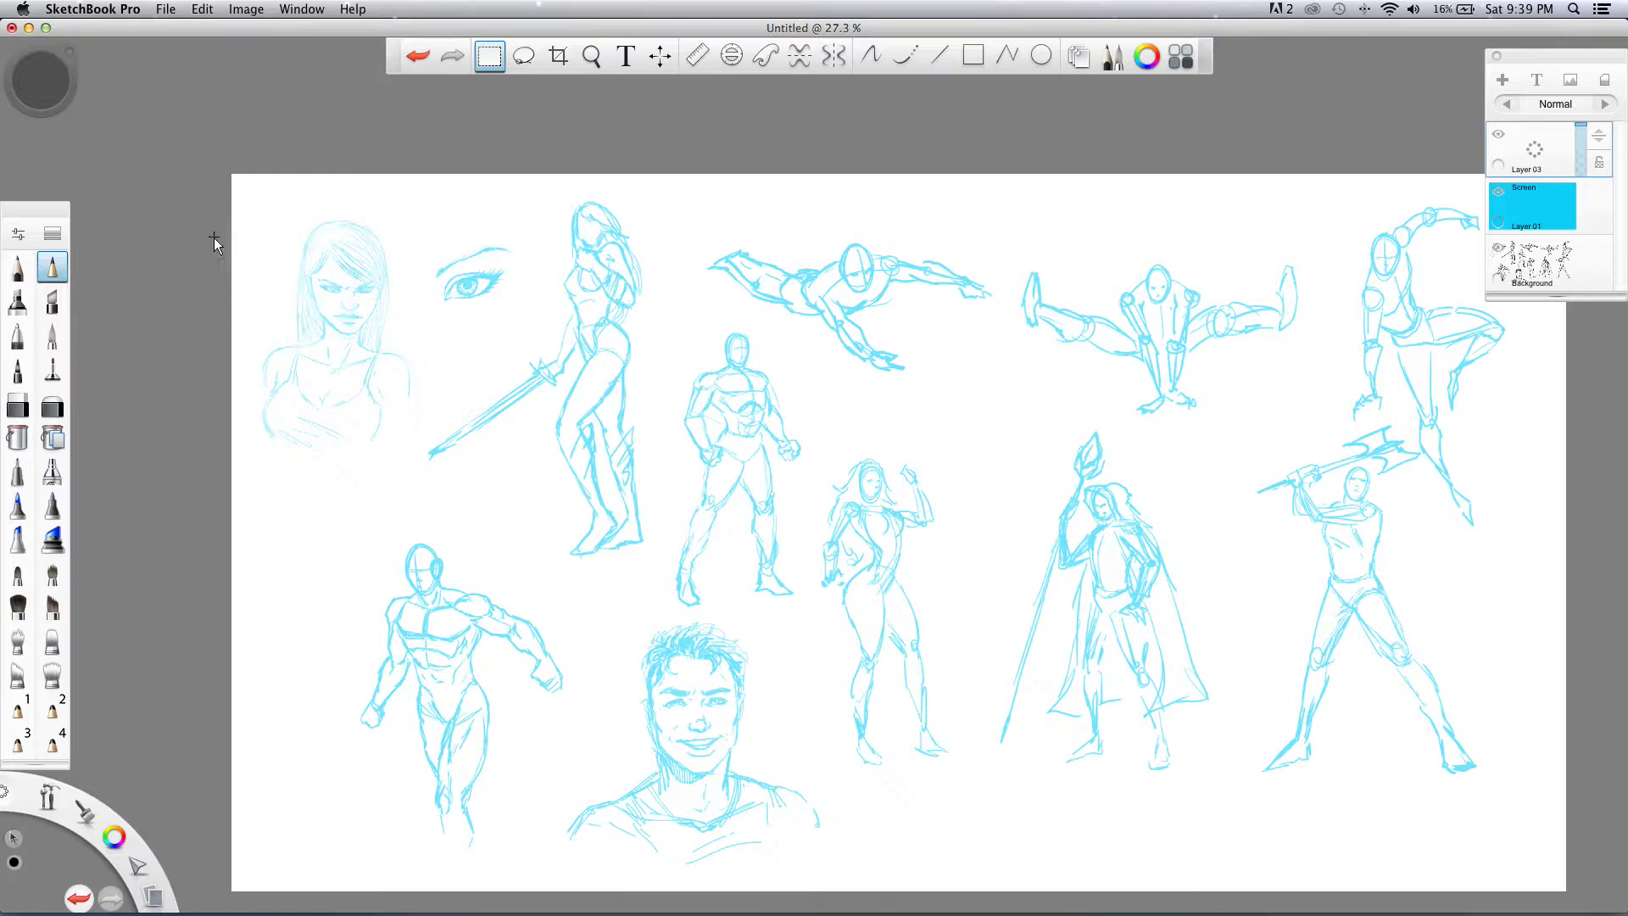
- Review the available brush sets and the Hard Pencil's brush properties, leaving its settings as they are
{"action": "left_click", "coordinate": [53, 234]}
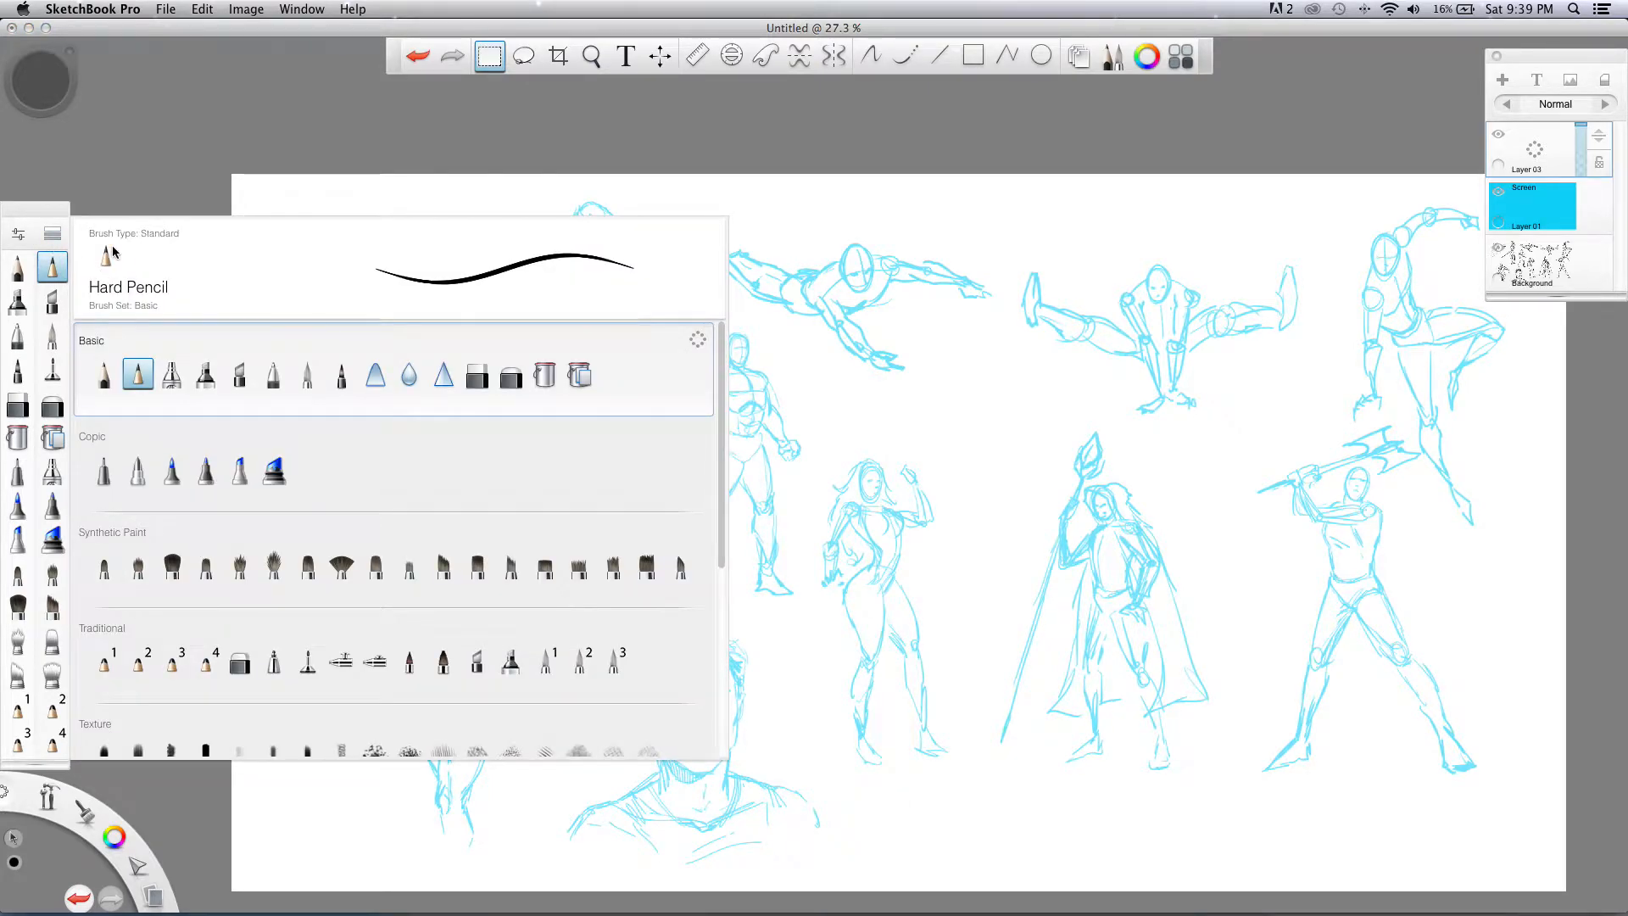
{"action": "left_click", "coordinate": [18, 236]}
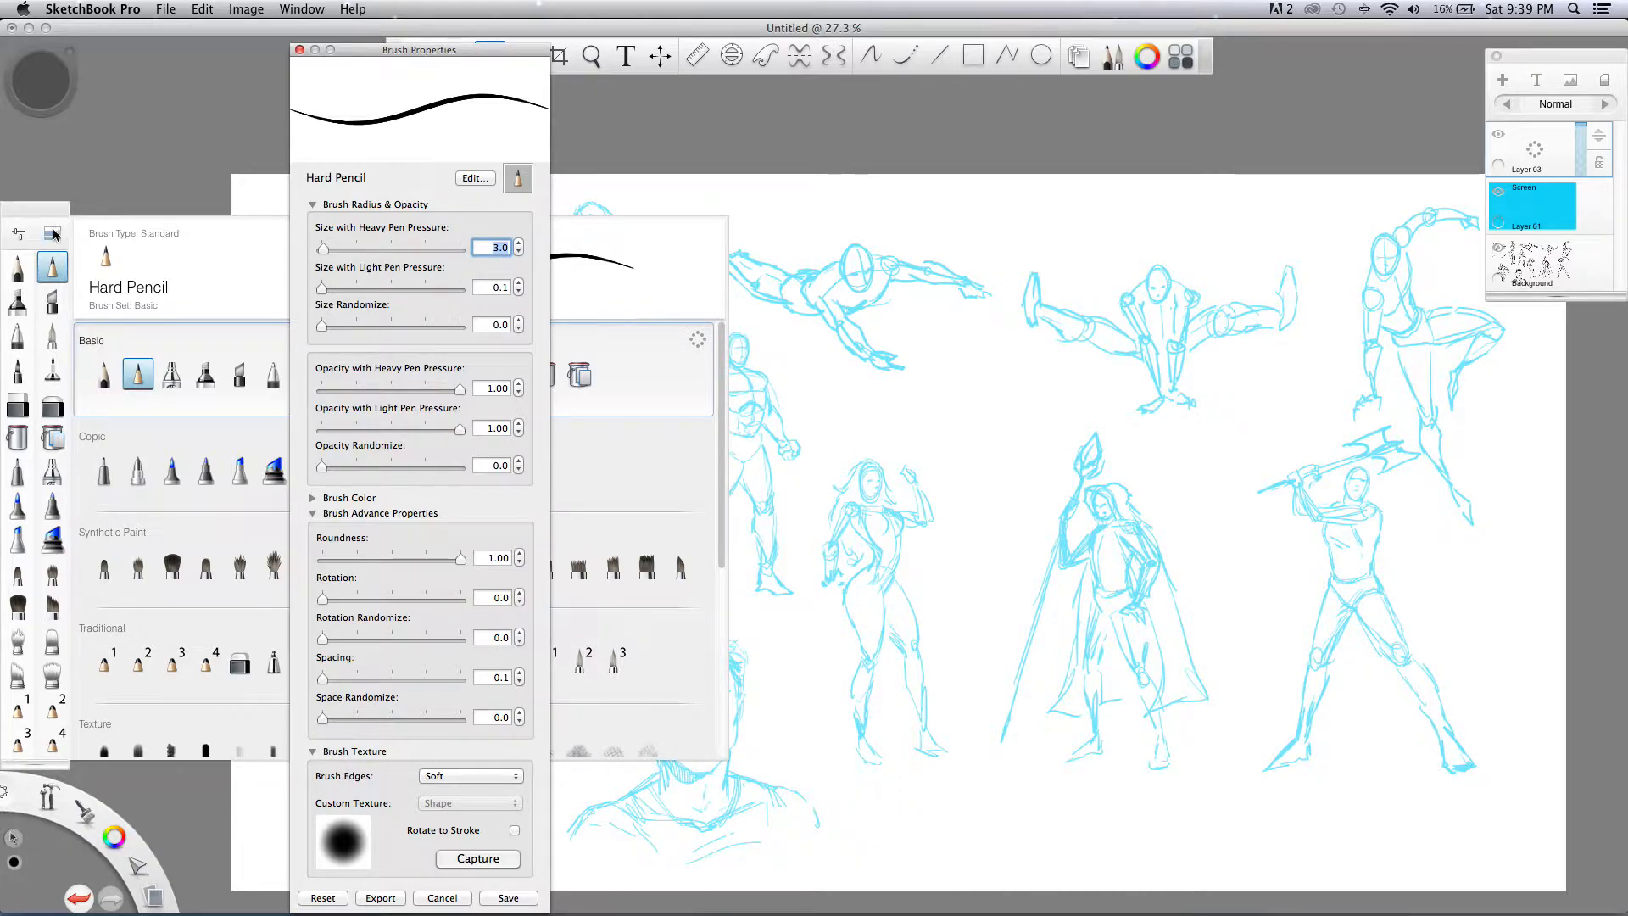
{"action": "left_click", "coordinate": [18, 233]}
{"action": "left_click", "coordinate": [53, 233]}
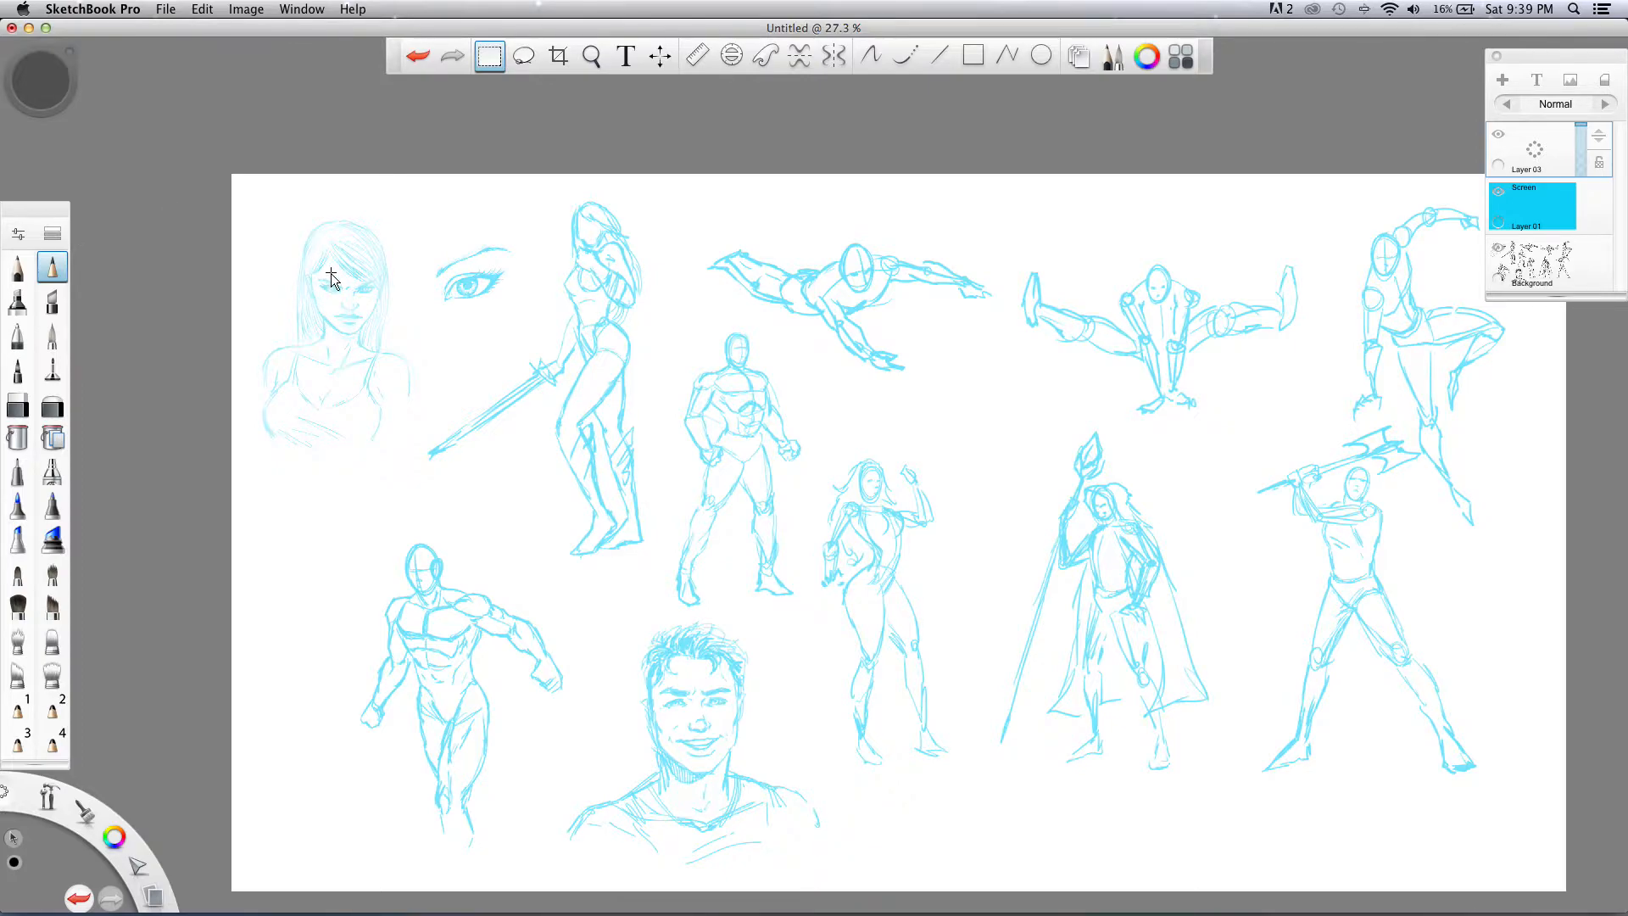
- Look over the whole page of blue figure sketches, zoomed out to 25%
{"action": "key", "text": "space"}
{"action": "left_click_drag", "start_coordinate": [273, 289], "coordinate": [415, 369]}
{"action": "key", "text": "space"}
{"action": "left_click_drag", "start_coordinate": [274, 249], "coordinate": [485, 452]}
{"action": "key", "text": "space"}
{"action": "key", "text": "space"}
{"action": "left_click_drag", "start_coordinate": [442, 398], "coordinate": [406, 366]}
{"action": "key", "text": "space"}
{"action": "left_click_drag", "start_coordinate": [464, 444], "coordinate": [294, 451]}
{"action": "key", "text": "space"}
{"action": "left_click_drag", "start_coordinate": [479, 463], "coordinate": [280, 331]}
{"action": "key", "text": "space"}
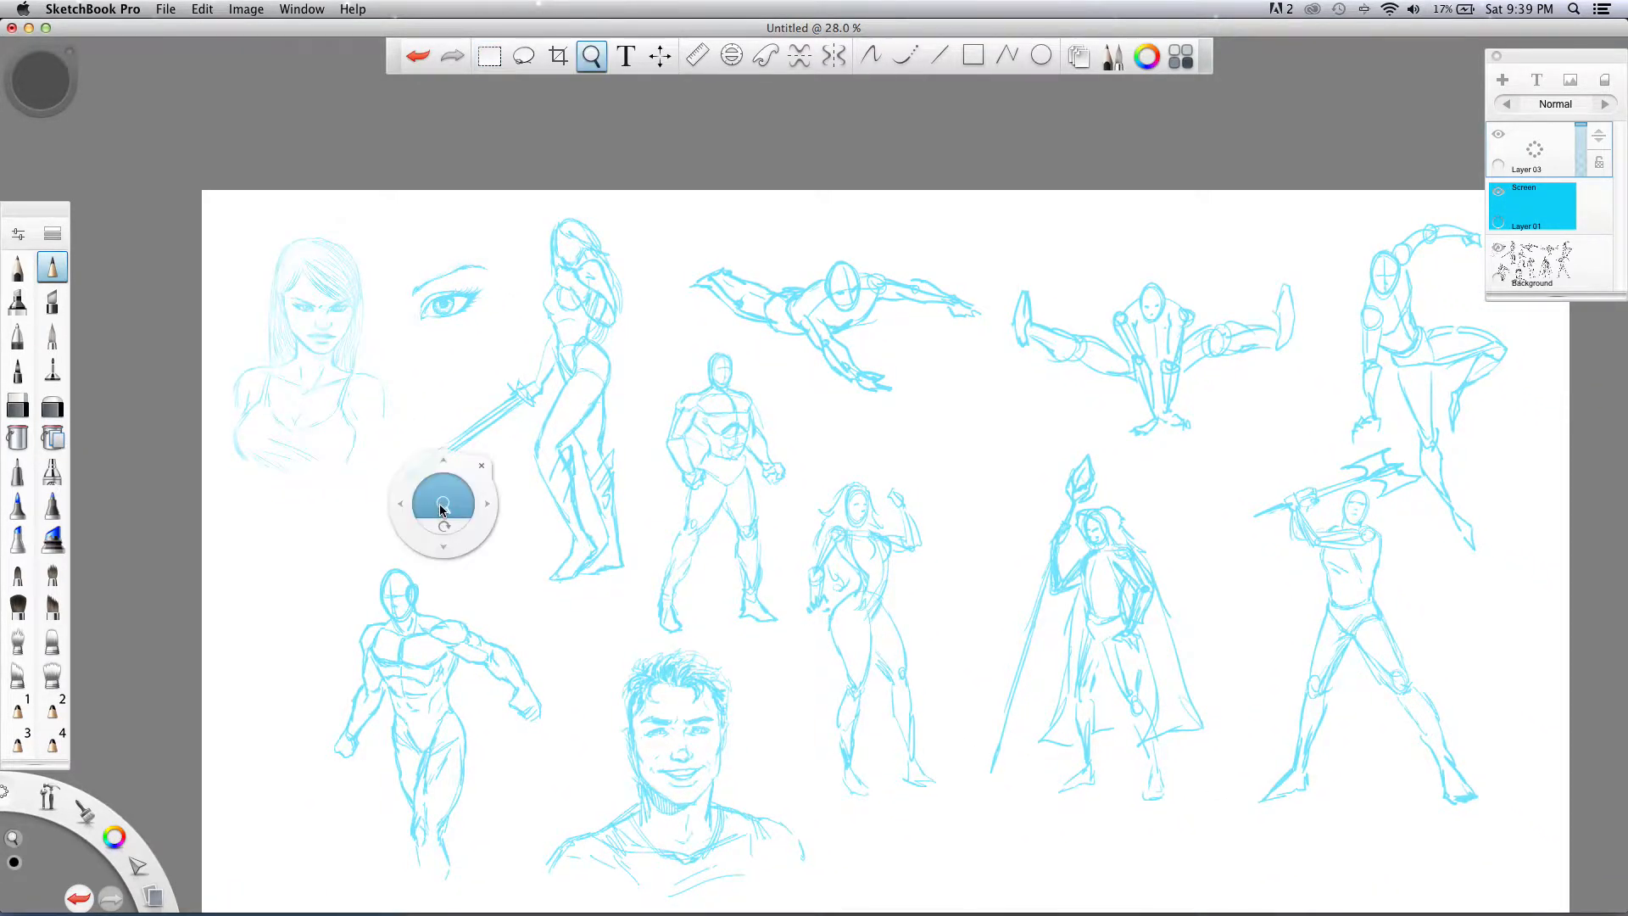
{"action": "left_click_drag", "start_coordinate": [436, 508], "coordinate": [418, 505]}
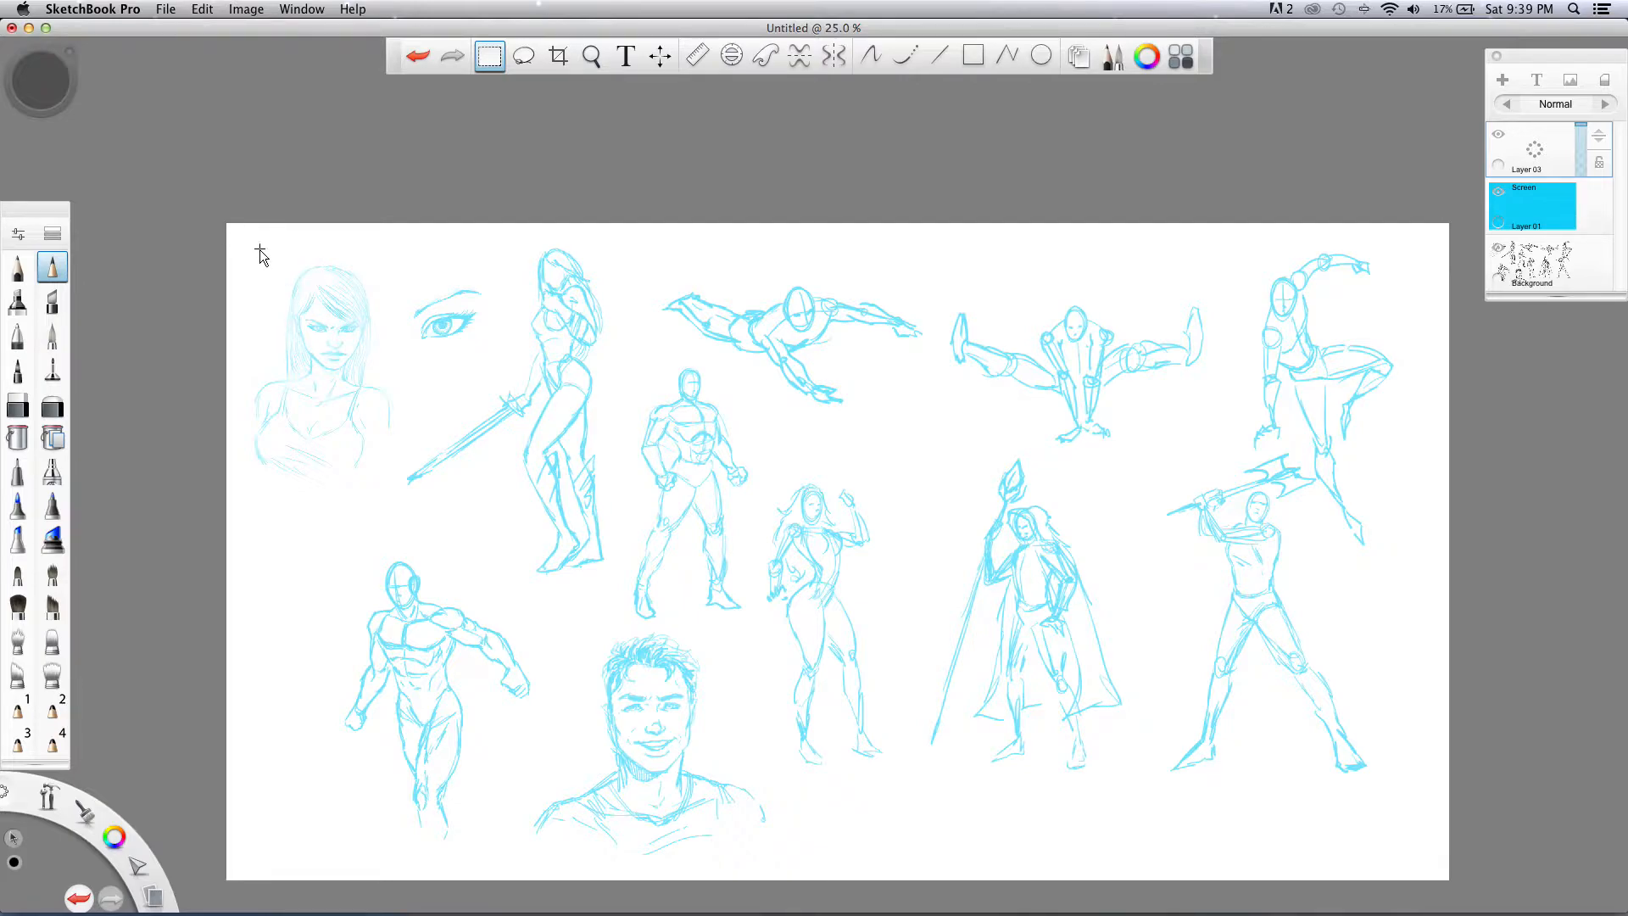
{"action": "key", "text": "space"}
{"action": "left_click_drag", "start_coordinate": [247, 296], "coordinate": [307, 309]}
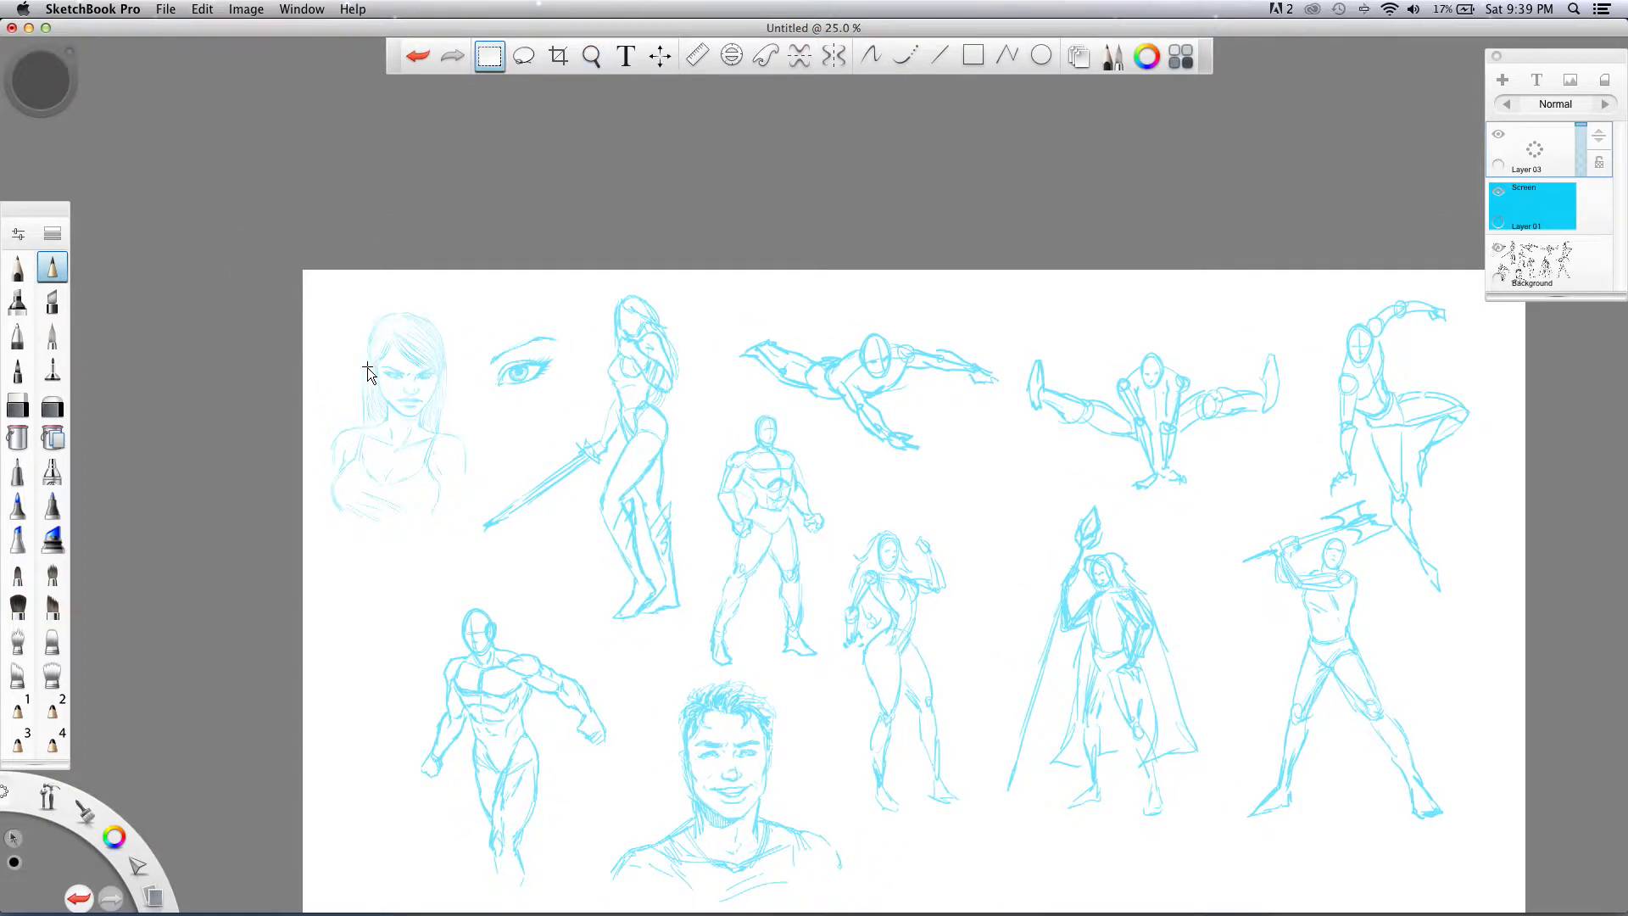
{"action": "key", "text": "space"}
{"action": "left_click_drag", "start_coordinate": [441, 397], "coordinate": [368, 338]}
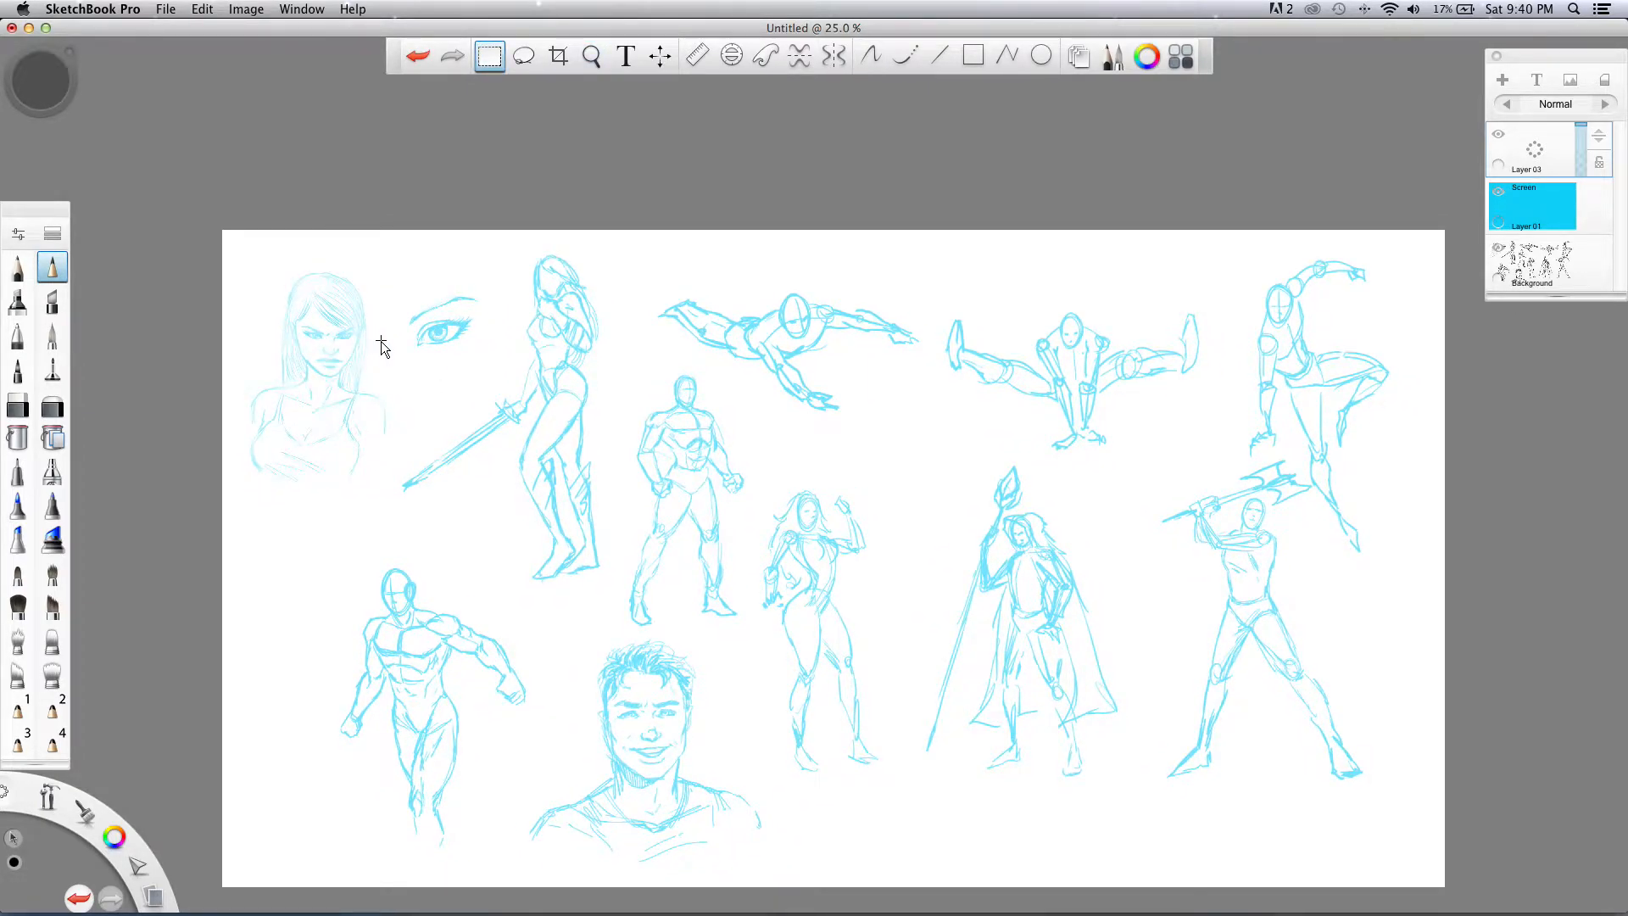
- Check the Background and Layer 01 by toggling their visibility, try the Background's opacity, and reselect Layer 03
{"action": "left_click", "coordinate": [1498, 251]}
{"action": "left_click", "coordinate": [1498, 253]}
{"action": "left_click", "coordinate": [1497, 194]}
{"action": "left_click", "coordinate": [1497, 194]}
{"action": "left_click", "coordinate": [1537, 261]}
{"action": "mouse_move", "coordinate": [1579, 266]}
{"action": "left_mouse_down"}
{"action": "mouse_move", "coordinate": [1575, 280]}
{"action": "mouse_move", "coordinate": [1575, 264]}
{"action": "left_mouse_up"}
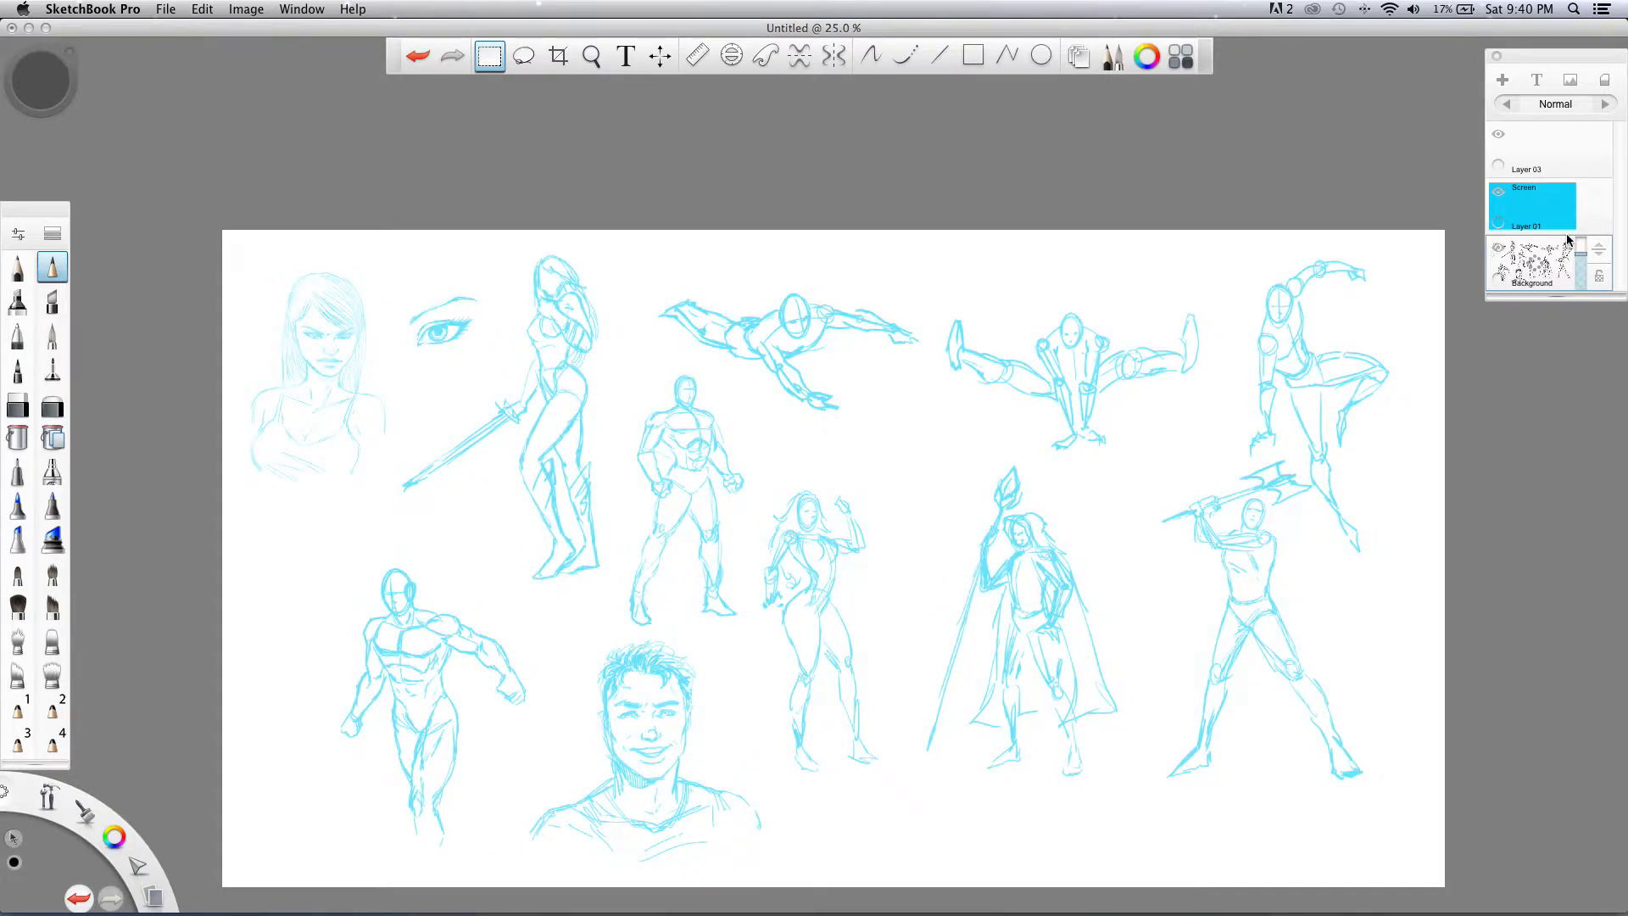
{"action": "left_click", "coordinate": [1509, 148]}
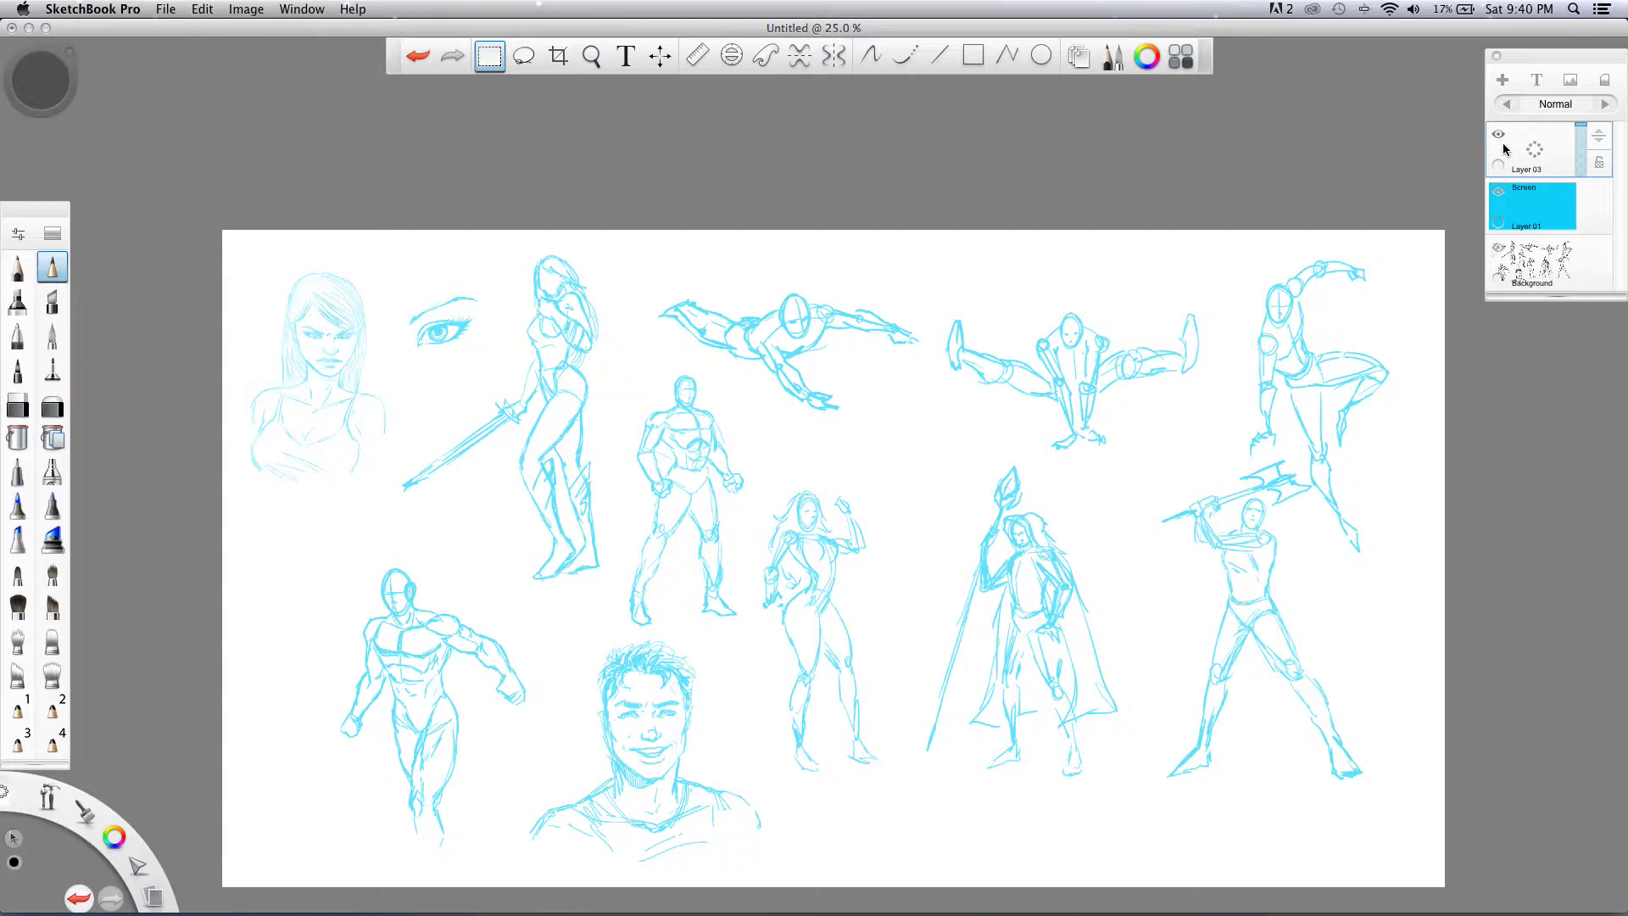
- Try a black Hard Pencil scribble on Layer 03 beside the walking muscular figure and undo it
{"action": "left_click", "coordinate": [52, 268]}
{"action": "mouse_move", "coordinate": [294, 536]}
{"action": "left_mouse_down"}
{"action": "mouse_move", "coordinate": [316, 607]}
{"action": "mouse_move", "coordinate": [222, 538]}
{"action": "left_mouse_up"}
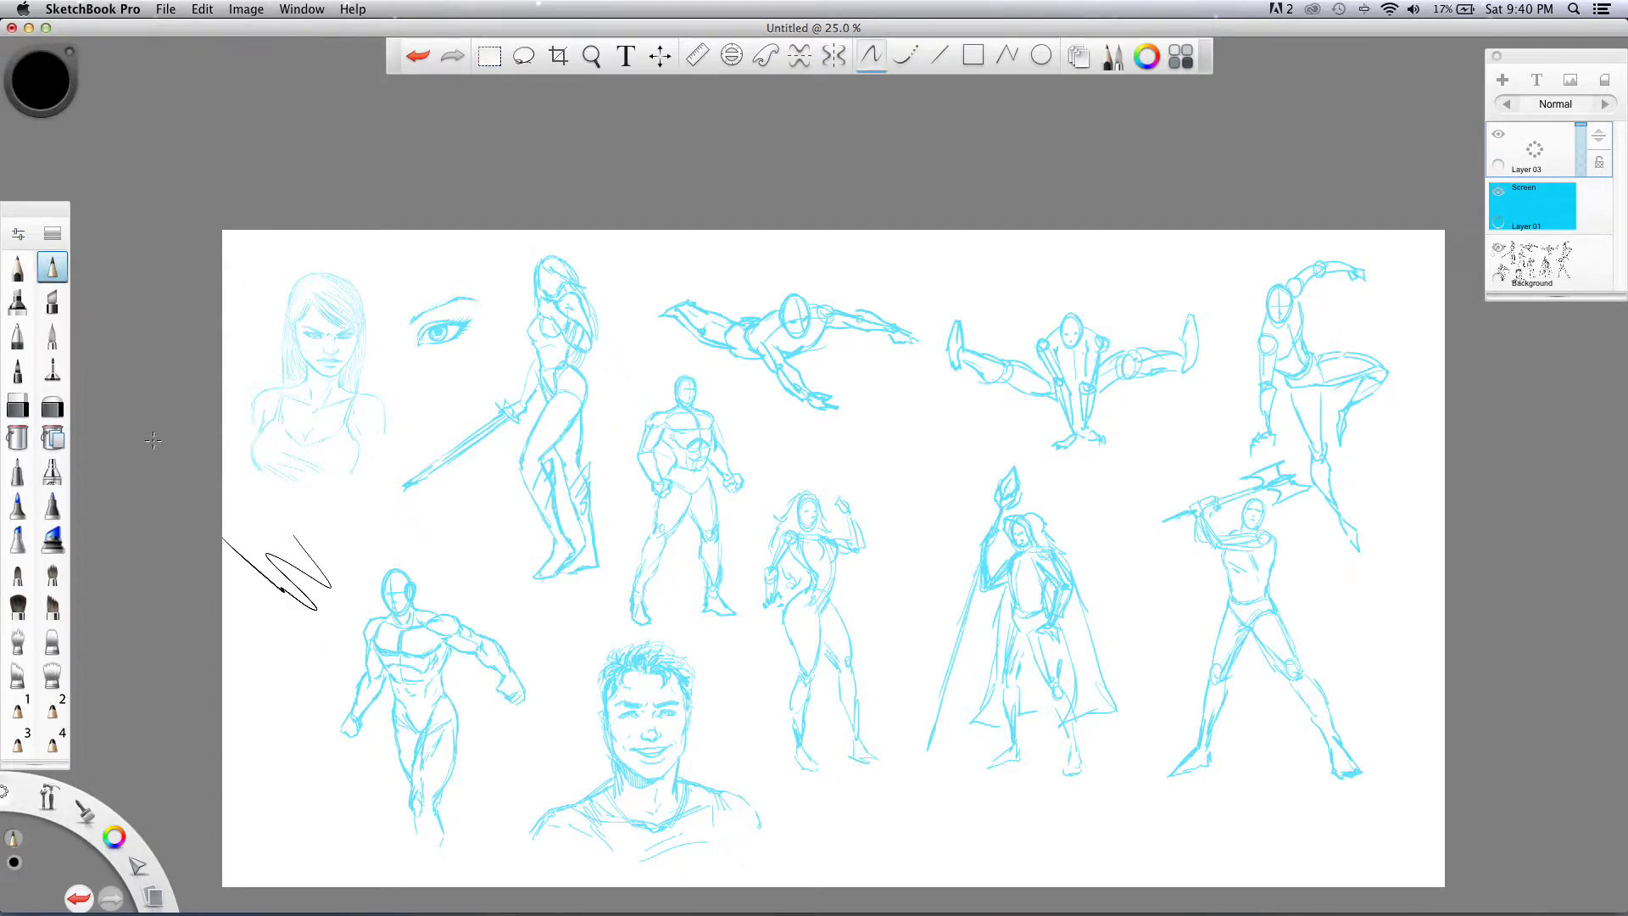
{"action": "key", "text": "super+z"}
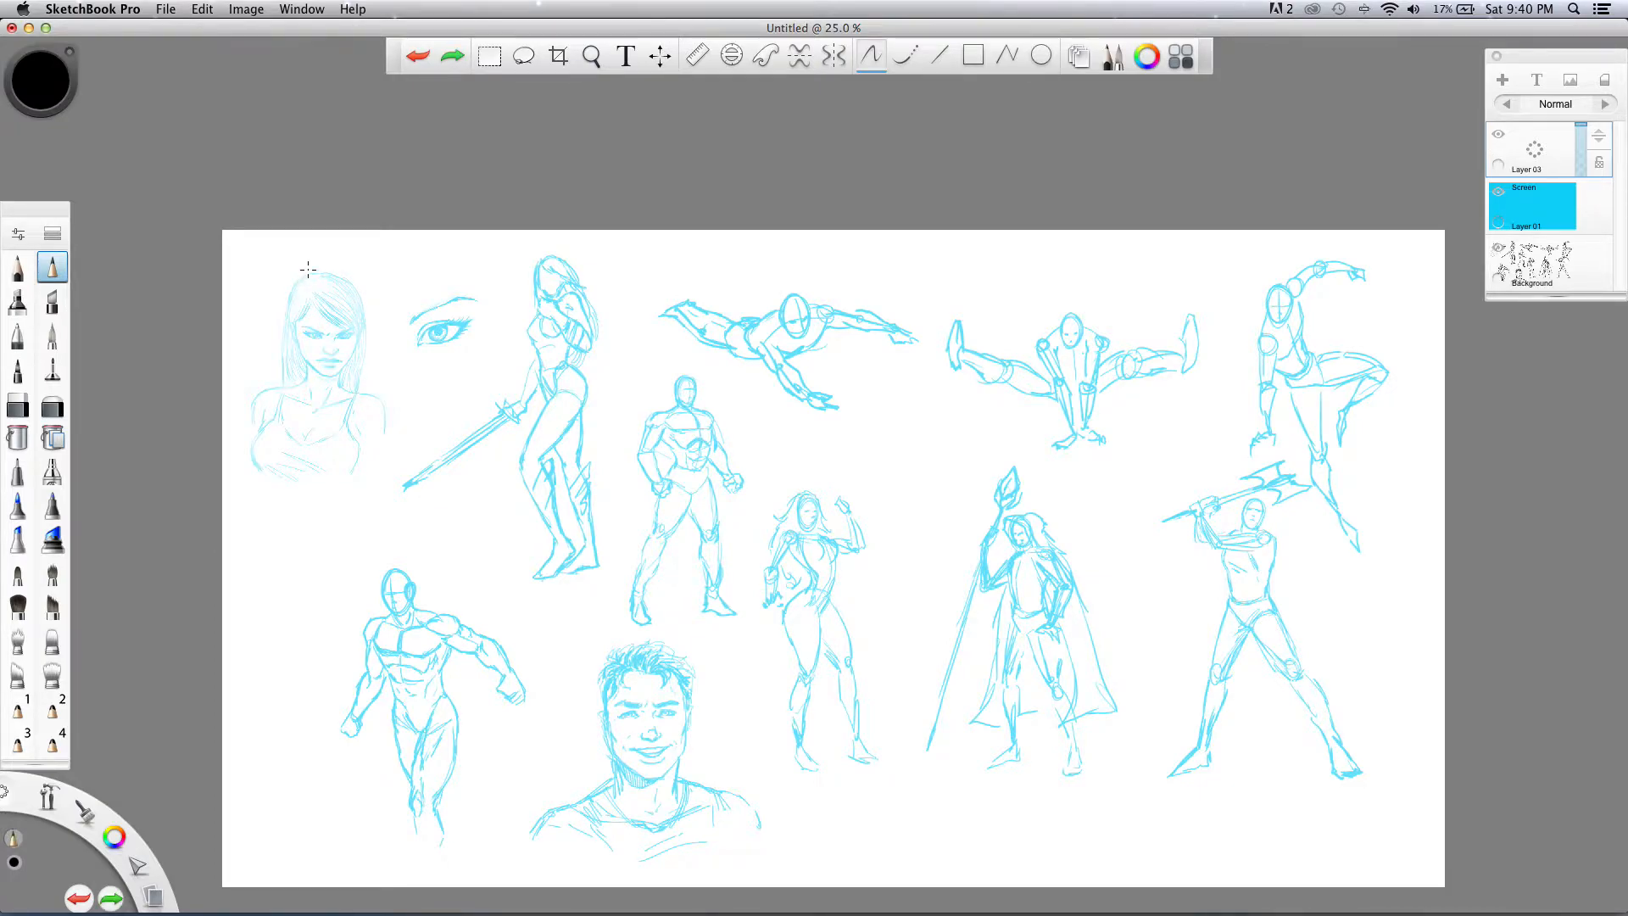
- Hide Layer 03 and the blue Layer 01, and raise the Background layer's opacity to the maximum
{"action": "key", "text": "space"}
{"action": "left_click_drag", "start_coordinate": [238, 329], "coordinate": [390, 409]}
{"action": "key", "text": "space"}
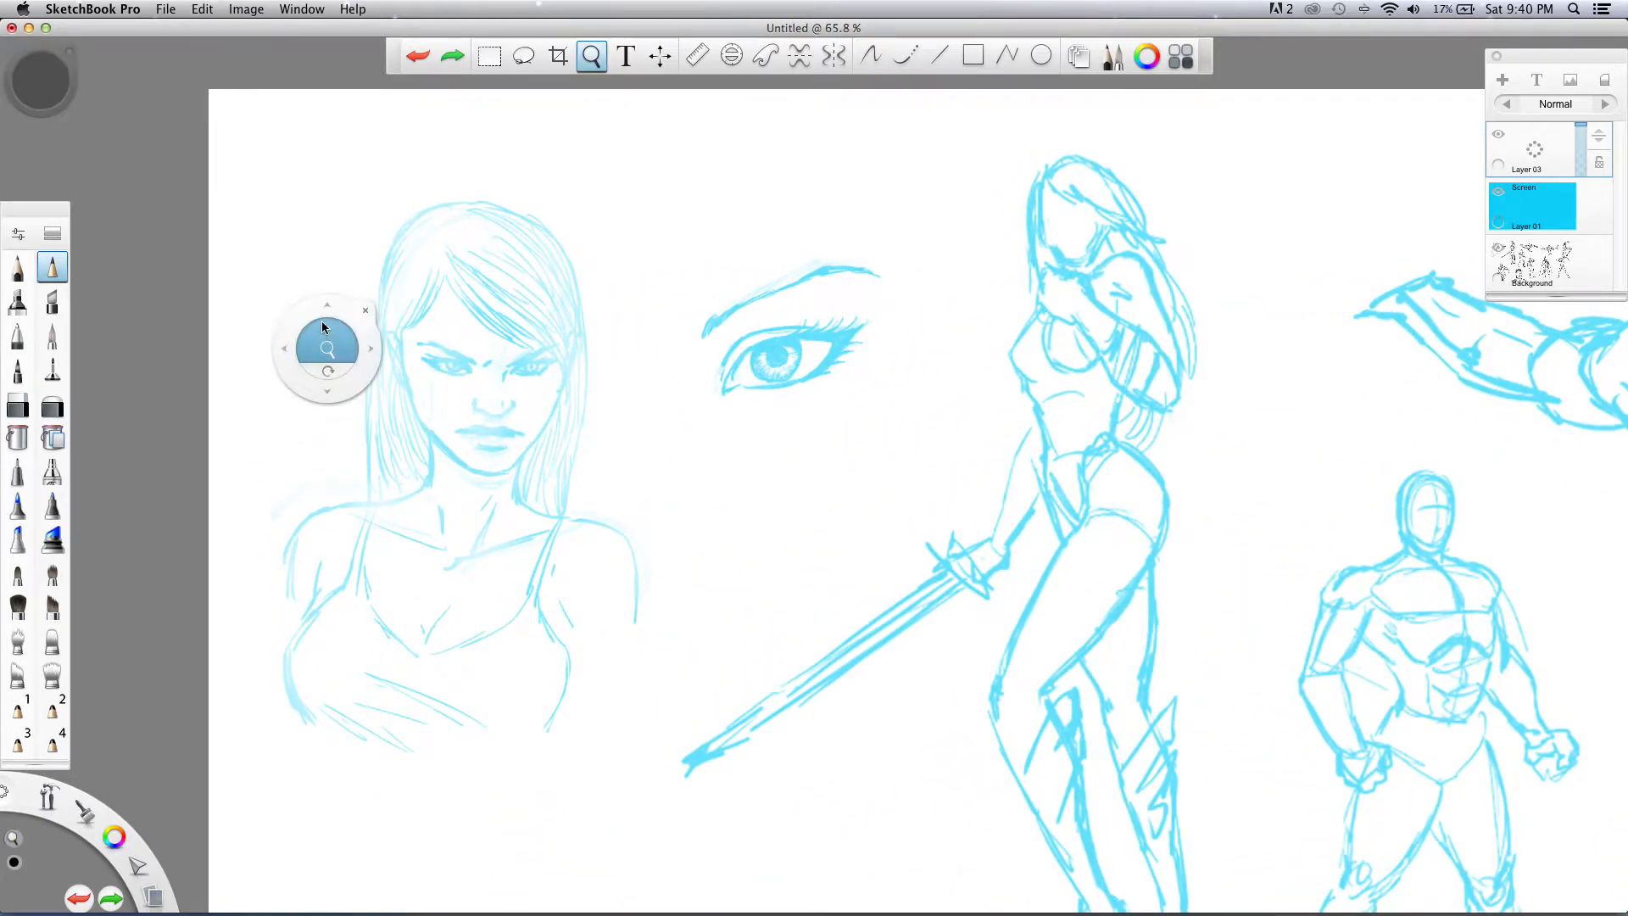
{"action": "left_click_drag", "start_coordinate": [327, 352], "coordinate": [304, 337]}
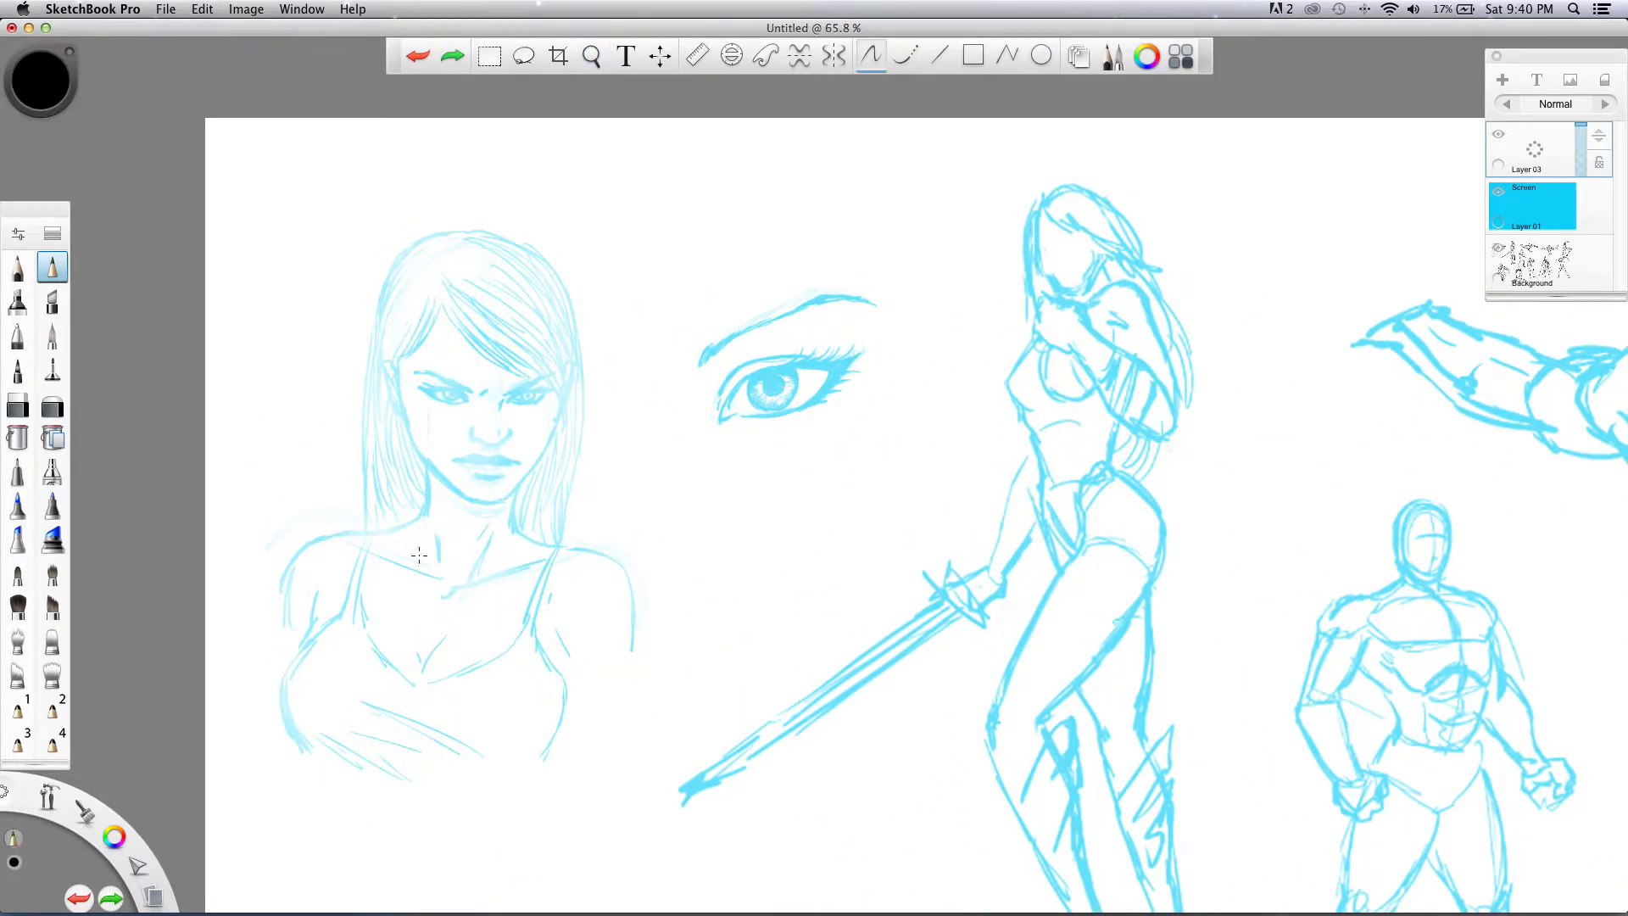
{"action": "left_click", "coordinate": [1534, 270]}
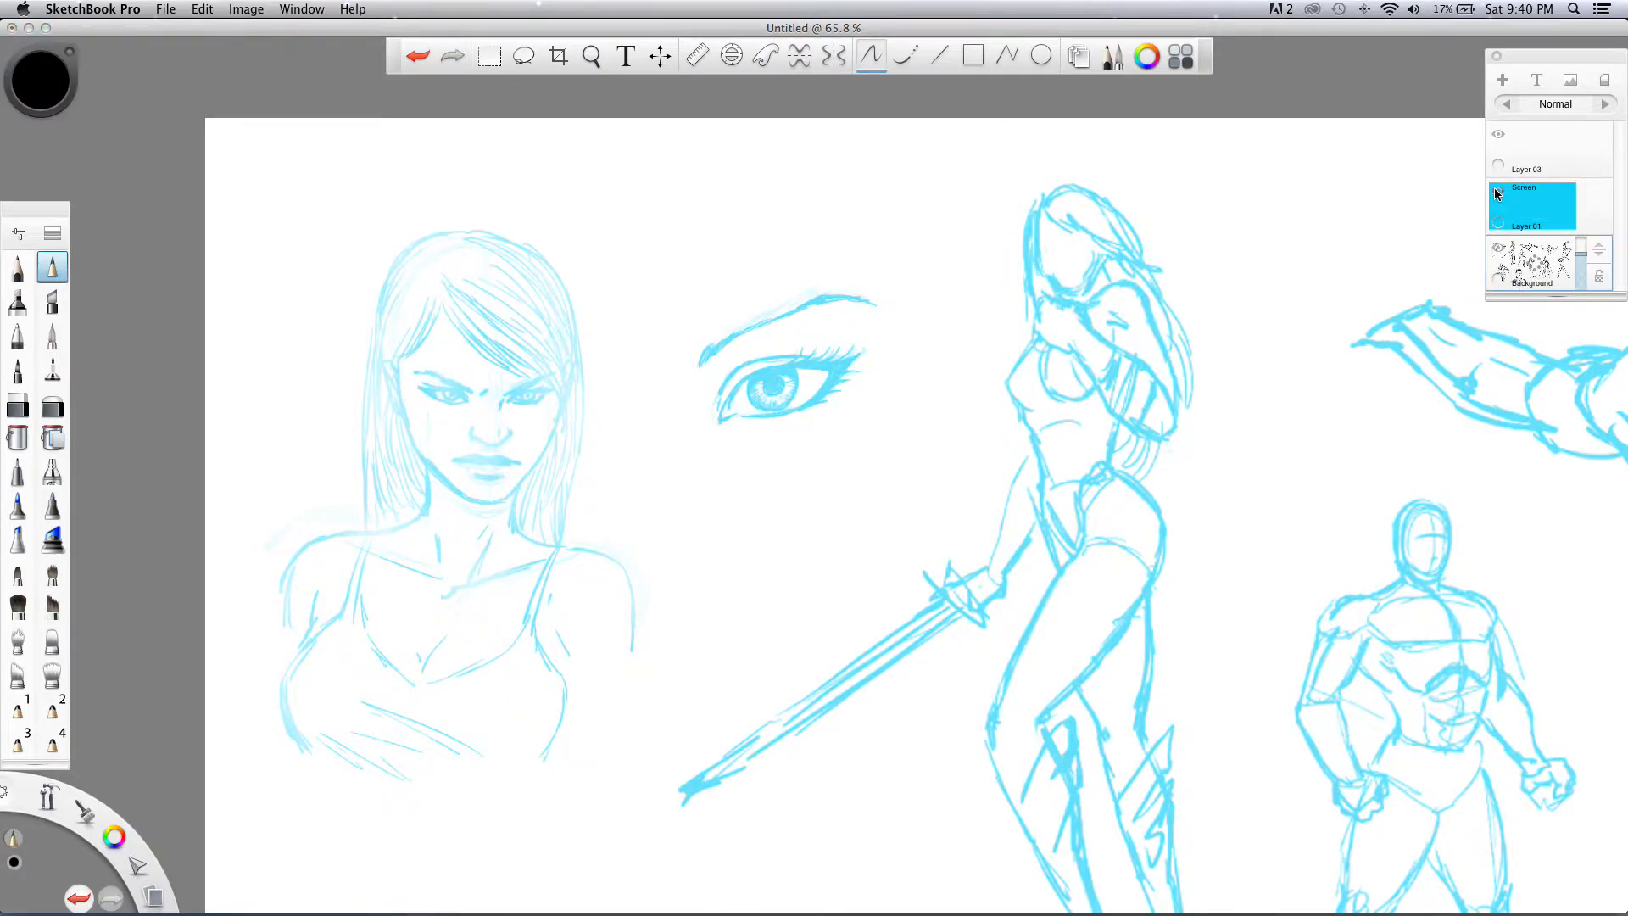
{"action": "left_click", "coordinate": [1497, 191]}
{"action": "left_click_drag", "start_coordinate": [1580, 259], "coordinate": [1581, 240]}
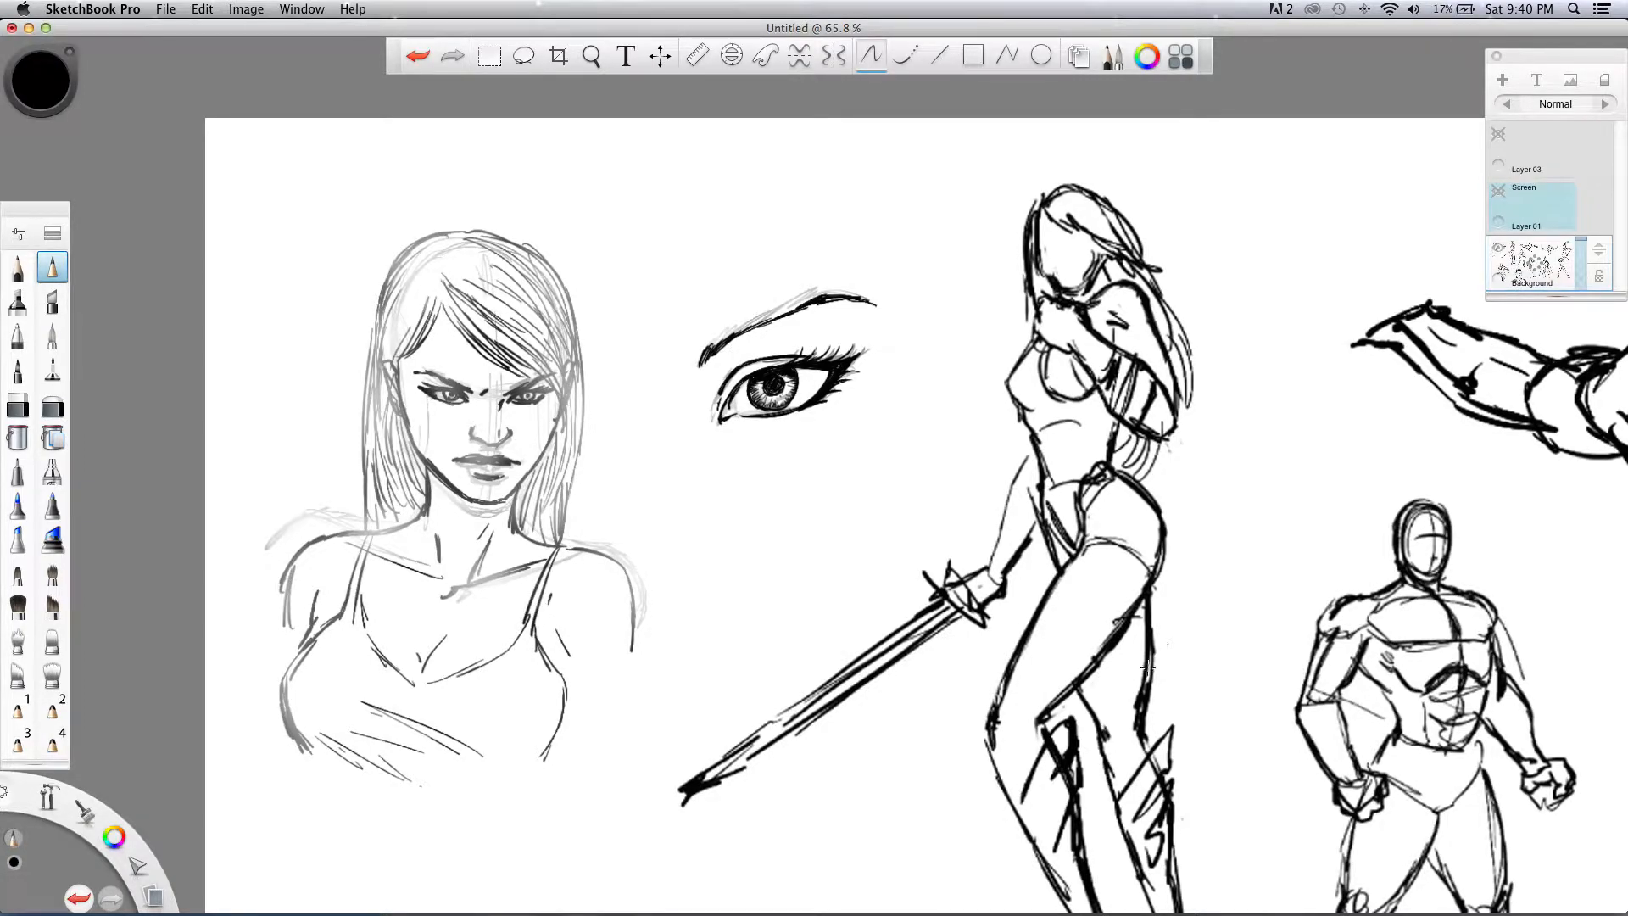
- Choose the Soft Eraser for the Background layer and set its amount erased to 50%
{"action": "key", "text": "space"}
{"action": "mouse_move", "coordinate": [1084, 565]}
{"action": "left_mouse_down"}
{"action": "mouse_move", "coordinate": [706, 507]}
{"action": "mouse_move", "coordinate": [623, 398]}
{"action": "mouse_move", "coordinate": [545, 230]}
{"action": "mouse_move", "coordinate": [501, 208]}
{"action": "left_mouse_up"}
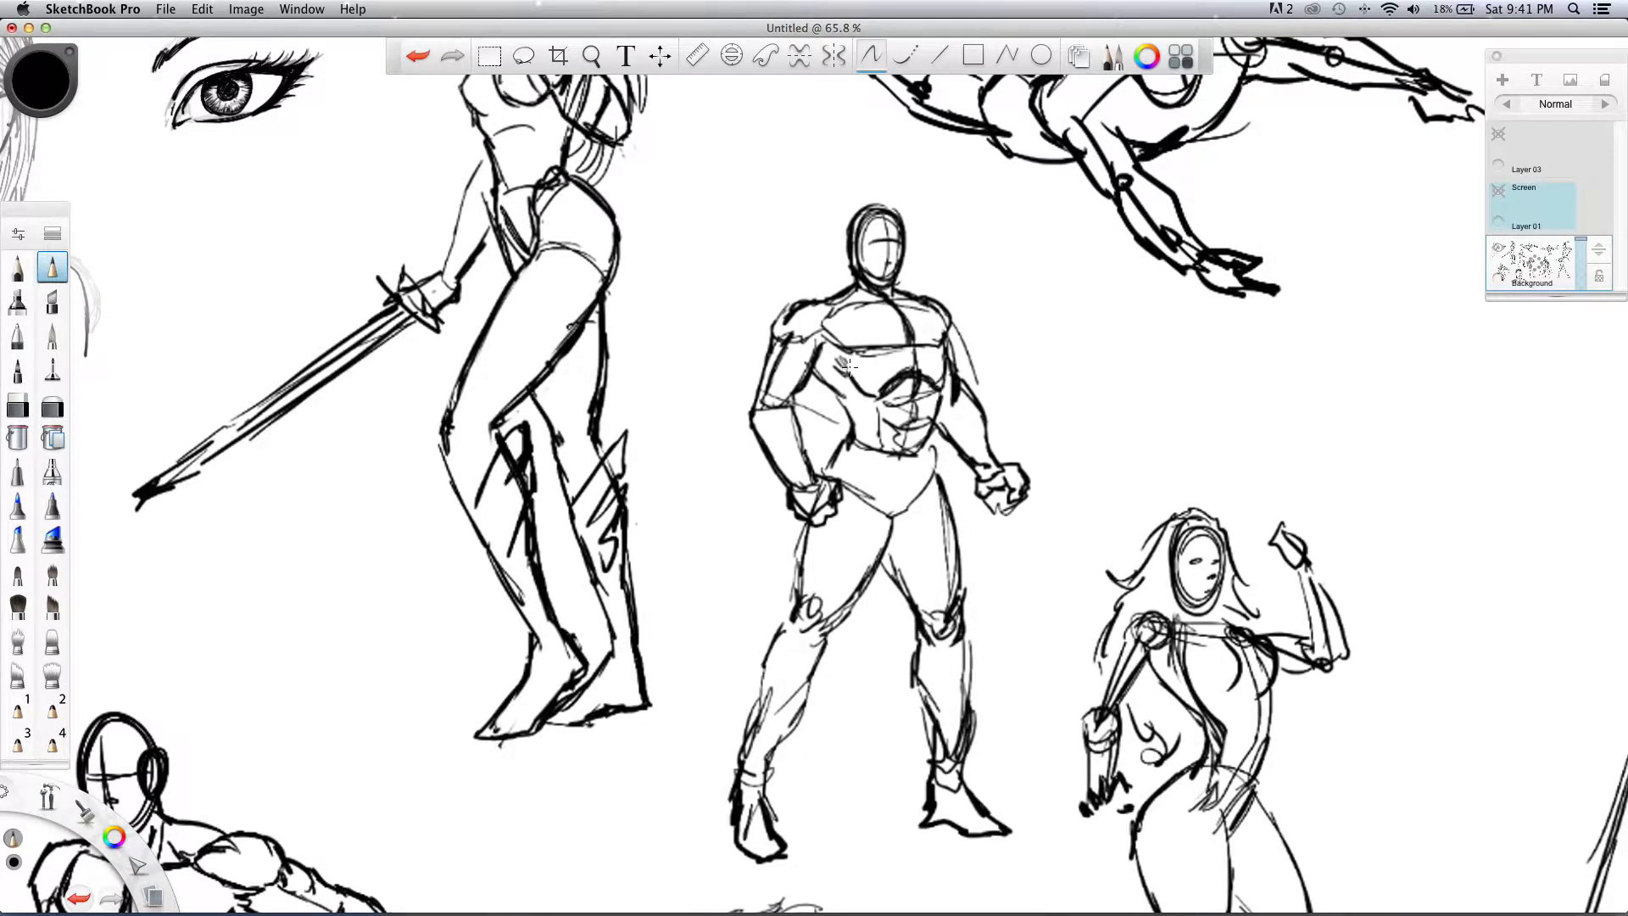
{"action": "left_click", "coordinate": [1498, 249]}
{"action": "left_click", "coordinate": [1499, 248]}
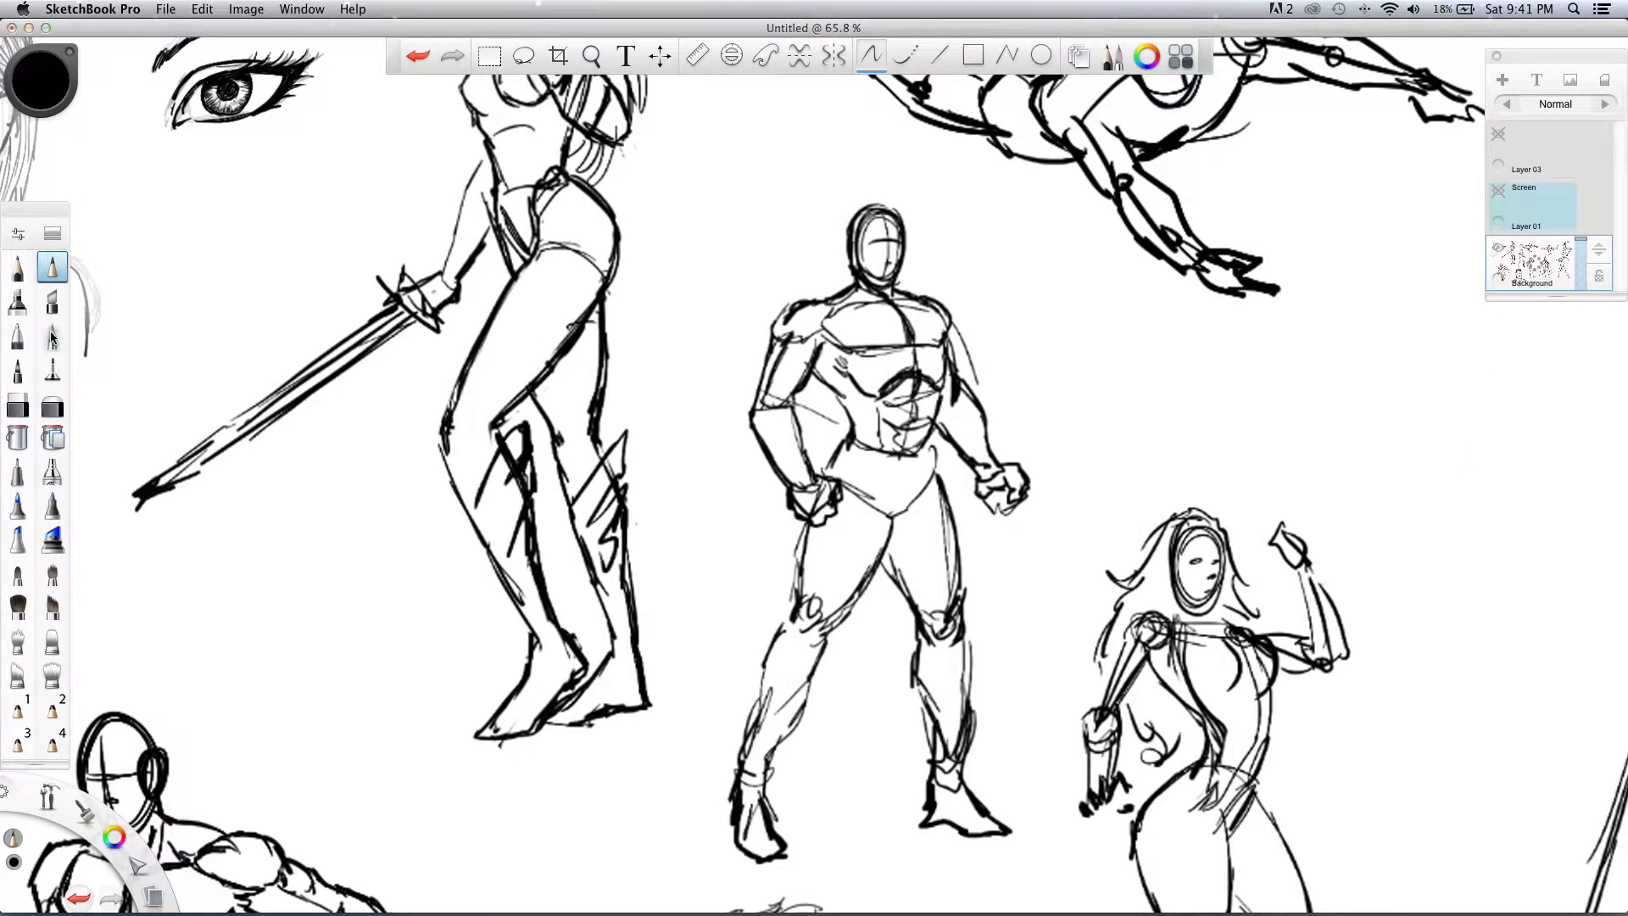
{"action": "left_click", "coordinate": [52, 407]}
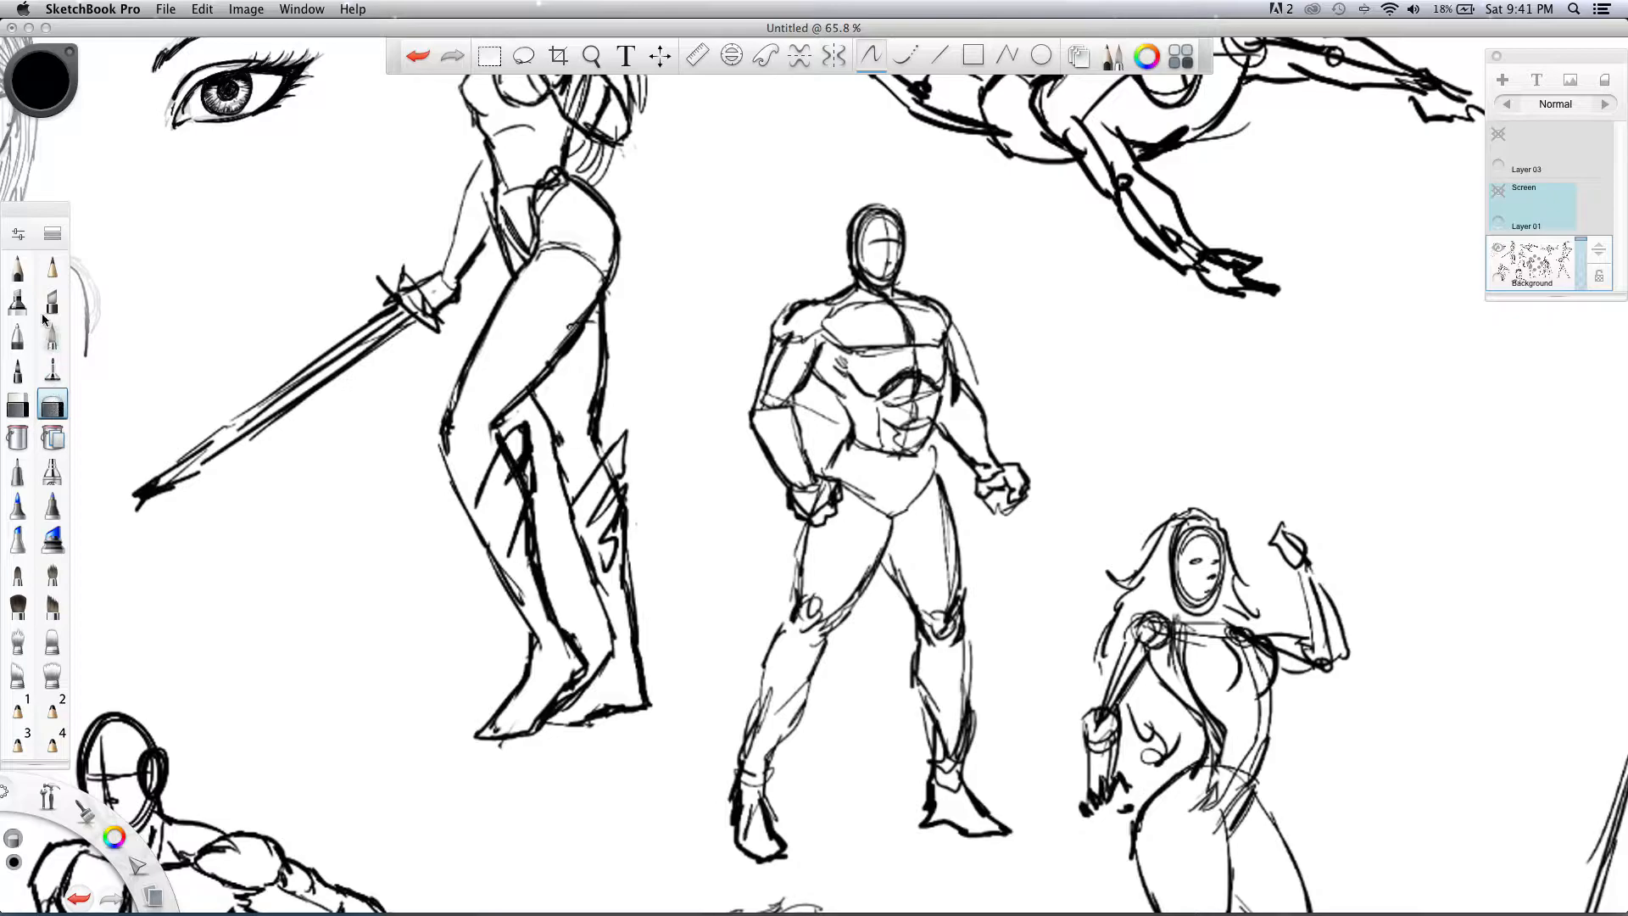
{"action": "left_click", "coordinate": [21, 236]}
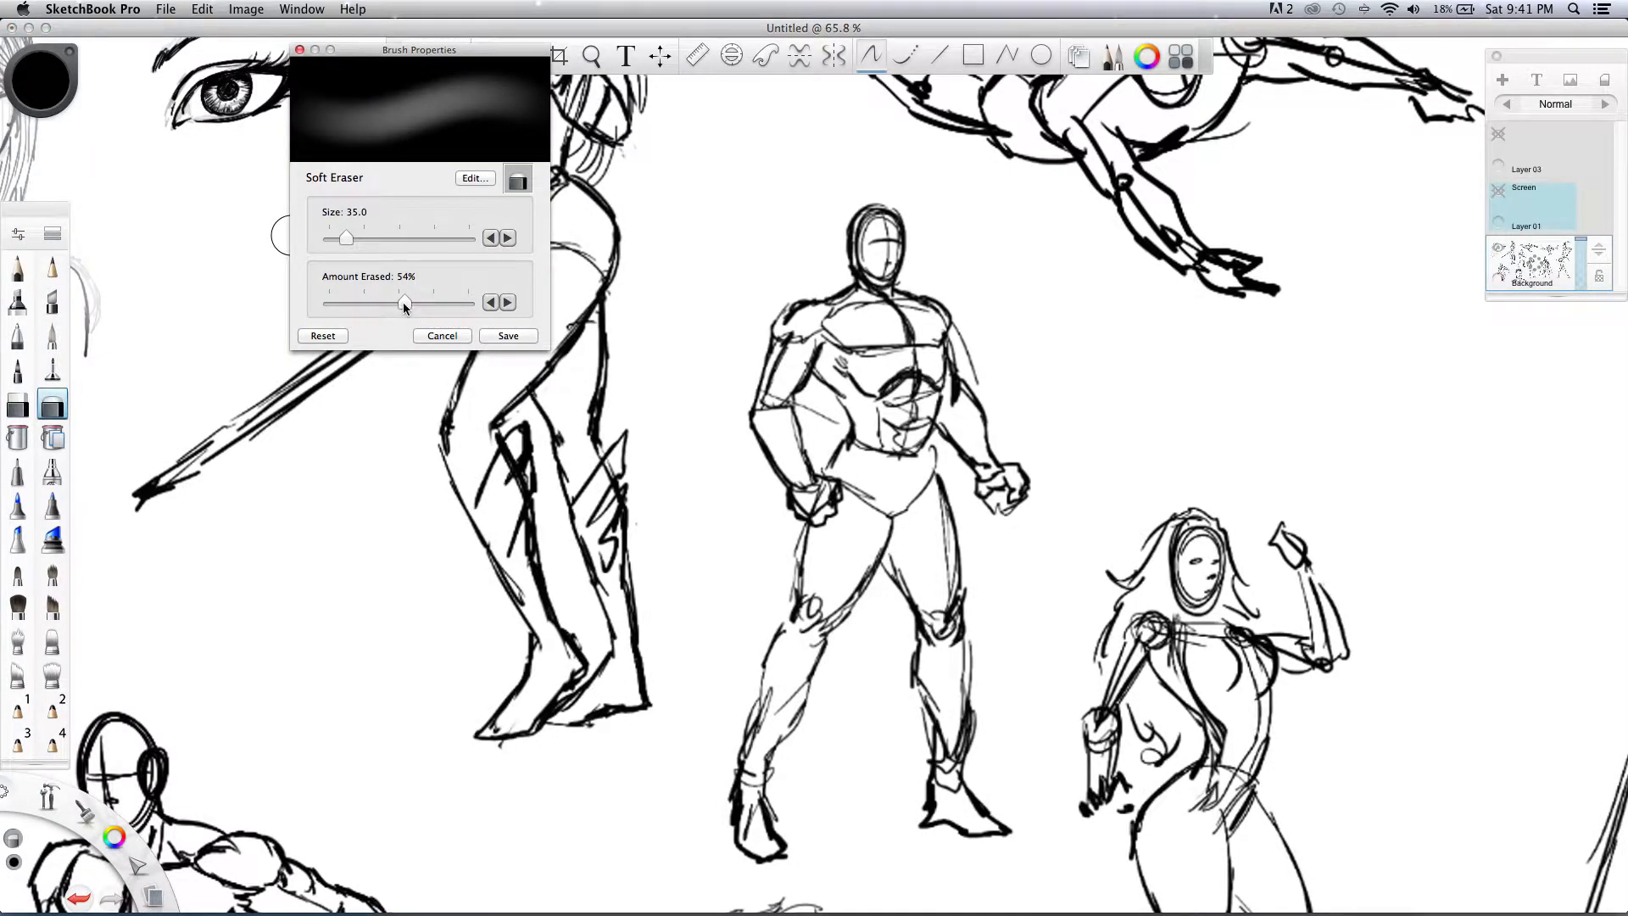
{"action": "left_click_drag", "start_coordinate": [398, 305], "coordinate": [398, 306]}
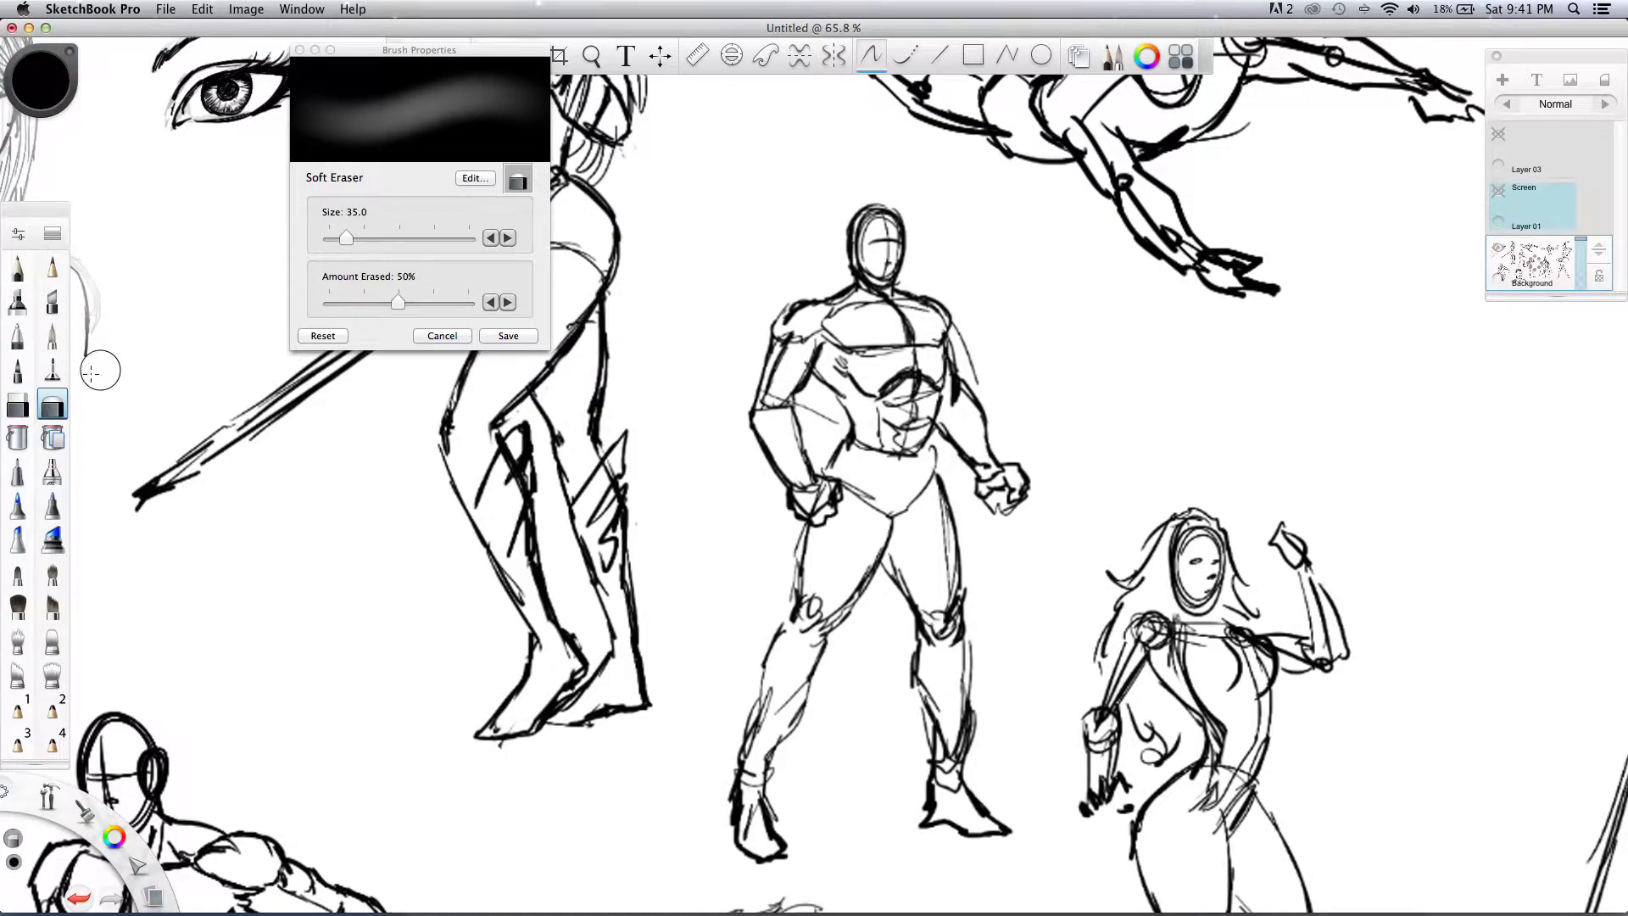
{"action": "left_click", "coordinate": [19, 233]}
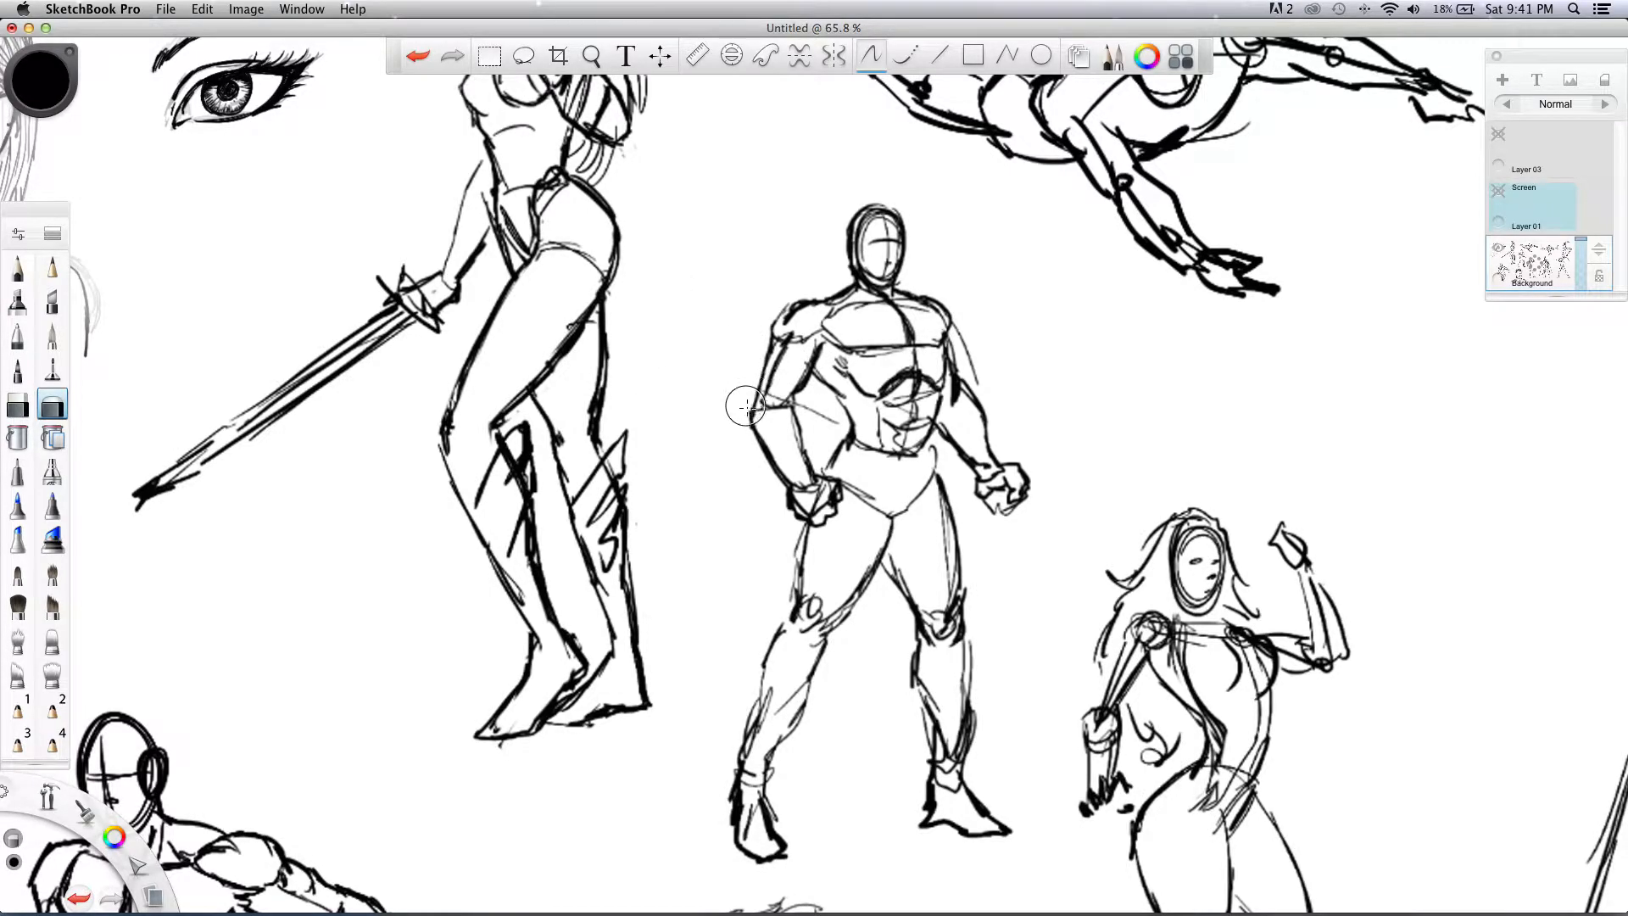
- Enlarge the Soft Eraser and fade the standing muscular man's rough lines to a faint guide
{"action": "key", "text": "bracketright"}
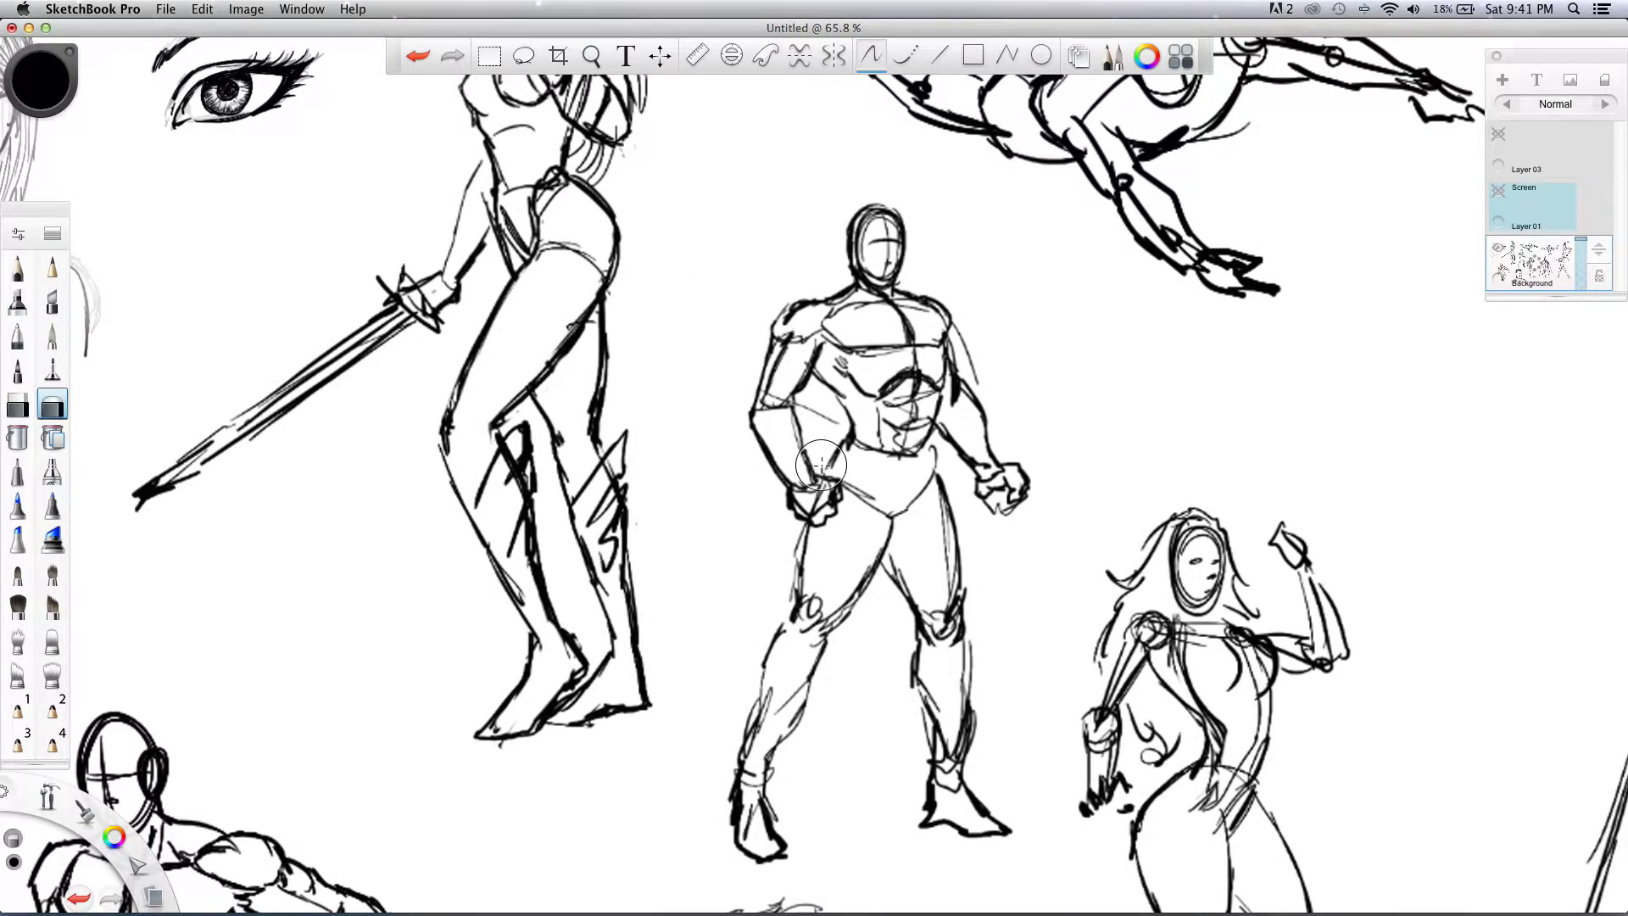
{"action": "key", "text": "bracketright"}
{"action": "mouse_move", "coordinate": [769, 378]}
{"action": "left_mouse_down"}
{"action": "mouse_move", "coordinate": [857, 689]}
{"action": "mouse_move", "coordinate": [804, 664]}
{"action": "mouse_move", "coordinate": [782, 540]}
{"action": "mouse_move", "coordinate": [776, 867]}
{"action": "mouse_move", "coordinate": [870, 841]}
{"action": "mouse_move", "coordinate": [953, 638]}
{"action": "mouse_move", "coordinate": [931, 751]}
{"action": "mouse_move", "coordinate": [993, 818]}
{"action": "mouse_move", "coordinate": [987, 879]}
{"action": "mouse_move", "coordinate": [888, 596]}
{"action": "mouse_move", "coordinate": [810, 641]}
{"action": "mouse_move", "coordinate": [777, 574]}
{"action": "mouse_move", "coordinate": [760, 403]}
{"action": "mouse_move", "coordinate": [846, 190]}
{"action": "mouse_move", "coordinate": [890, 213]}
{"action": "mouse_move", "coordinate": [933, 372]}
{"action": "mouse_move", "coordinate": [731, 738]}
{"action": "mouse_move", "coordinate": [770, 594]}
{"action": "mouse_move", "coordinate": [777, 387]}
{"action": "mouse_move", "coordinate": [756, 398]}
{"action": "mouse_move", "coordinate": [745, 349]}
{"action": "mouse_move", "coordinate": [792, 313]}
{"action": "mouse_move", "coordinate": [892, 330]}
{"action": "mouse_move", "coordinate": [945, 439]}
{"action": "mouse_move", "coordinate": [925, 476]}
{"action": "mouse_move", "coordinate": [843, 481]}
{"action": "mouse_move", "coordinate": [919, 435]}
{"action": "mouse_move", "coordinate": [984, 477]}
{"action": "mouse_move", "coordinate": [974, 425]}
{"action": "mouse_move", "coordinate": [936, 458]}
{"action": "mouse_move", "coordinate": [987, 592]}
{"action": "mouse_move", "coordinate": [921, 716]}
{"action": "mouse_move", "coordinate": [947, 830]}
{"action": "mouse_move", "coordinate": [988, 811]}
{"action": "mouse_move", "coordinate": [1003, 835]}
{"action": "mouse_move", "coordinate": [863, 861]}
{"action": "mouse_move", "coordinate": [757, 856]}
{"action": "mouse_move", "coordinate": [750, 704]}
{"action": "mouse_move", "coordinate": [833, 658]}
{"action": "mouse_move", "coordinate": [843, 509]}
{"action": "mouse_move", "coordinate": [812, 363]}
{"action": "left_mouse_up"}
{"action": "left_click_drag", "start_coordinate": [1034, 456], "coordinate": [1005, 488]}
{"action": "left_click_drag", "start_coordinate": [966, 759], "coordinate": [958, 703]}
{"action": "left_click_drag", "start_coordinate": [975, 839], "coordinate": [974, 799]}
{"action": "mouse_move", "coordinate": [797, 339]}
{"action": "left_mouse_down"}
{"action": "mouse_move", "coordinate": [875, 254]}
{"action": "mouse_move", "coordinate": [974, 317]}
{"action": "mouse_move", "coordinate": [974, 398]}
{"action": "left_mouse_up"}
- Redraw the standing man's shoulder, bent arm and lower chest line over the faded guide with the Hard Pencil
{"action": "key", "text": "e"}
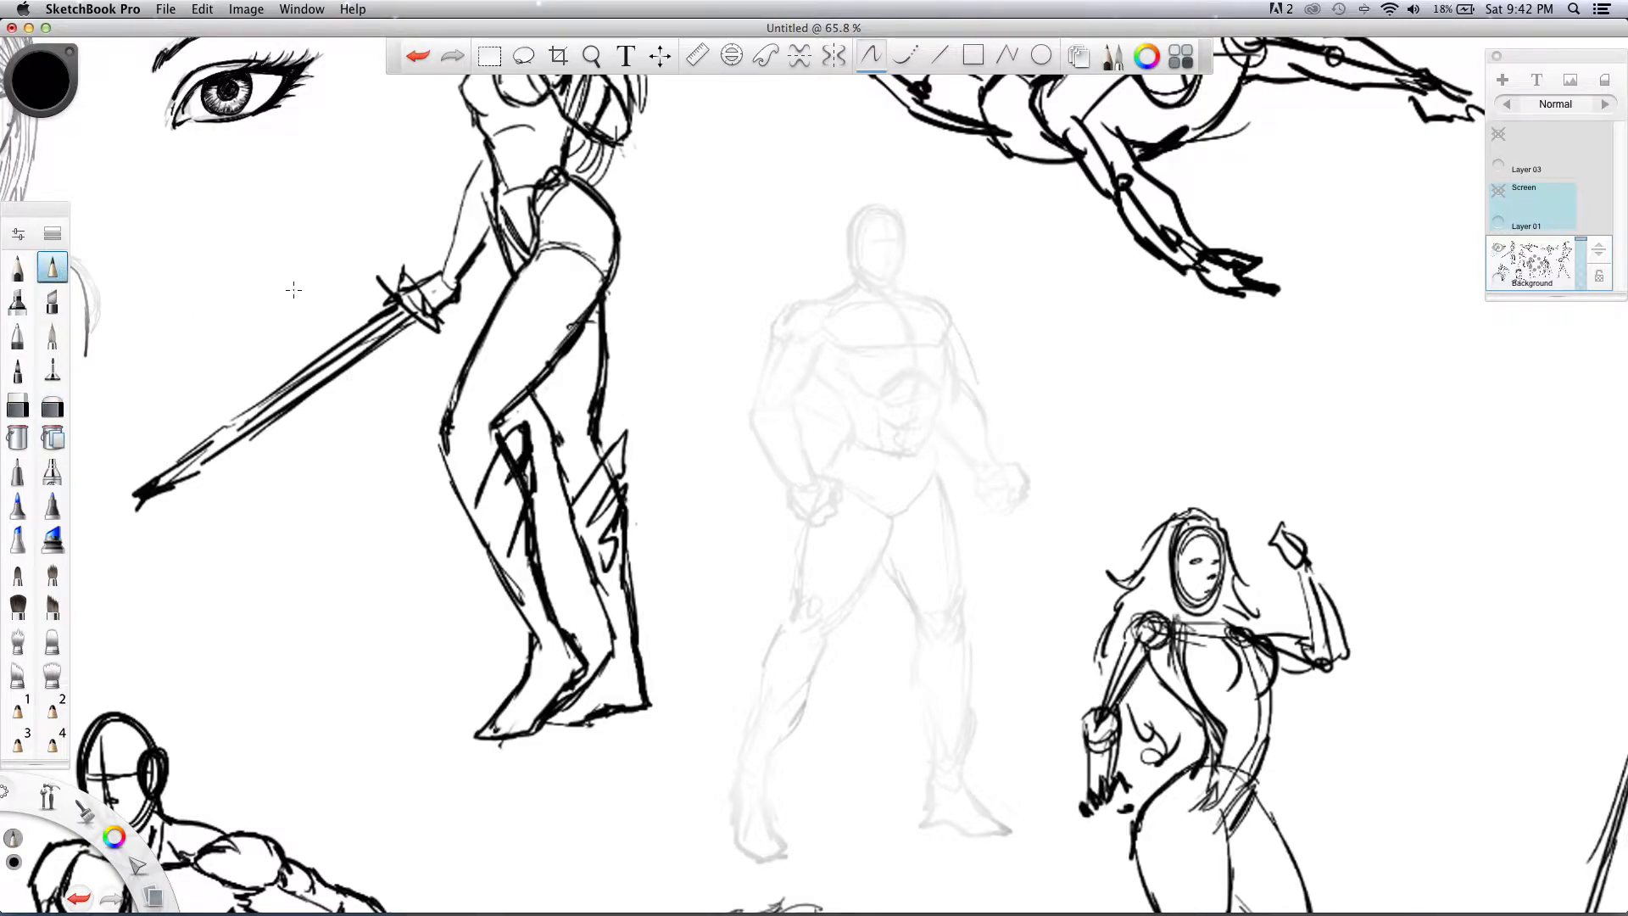
{"action": "key", "text": "["}
{"action": "mouse_move", "coordinate": [854, 286]}
{"action": "left_mouse_down"}
{"action": "mouse_move", "coordinate": [800, 298]}
{"action": "mouse_move", "coordinate": [764, 377]}
{"action": "mouse_move", "coordinate": [806, 374]}
{"action": "mouse_move", "coordinate": [756, 405]}
{"action": "left_mouse_up"}
{"action": "key", "text": "bracketright"}
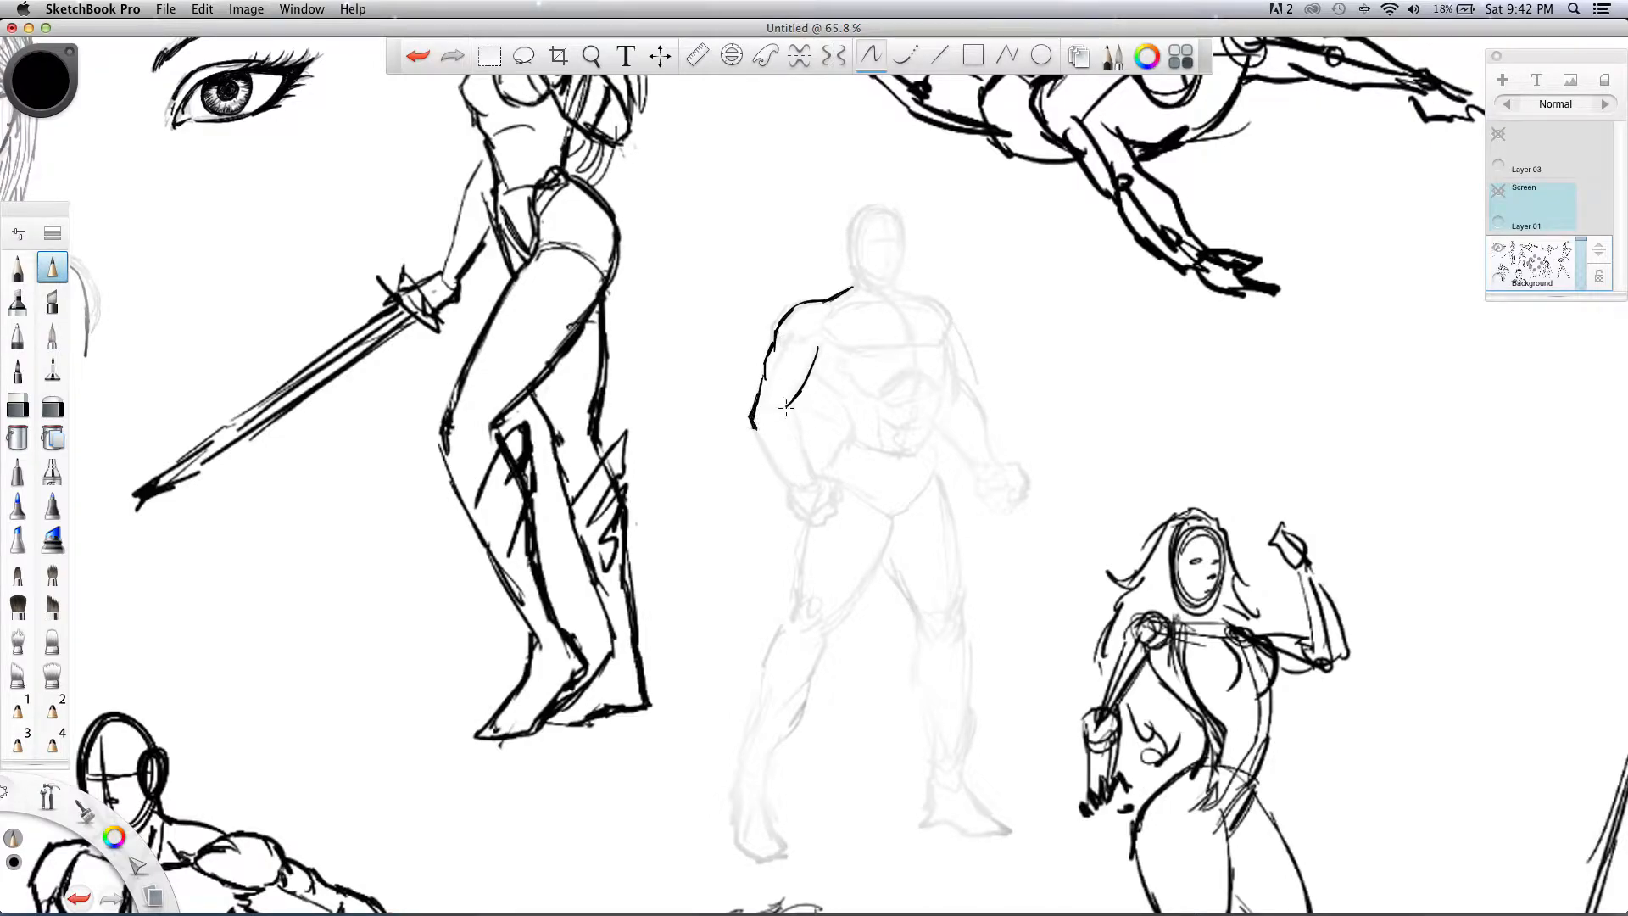
{"action": "left_click_drag", "start_coordinate": [751, 421], "coordinate": [801, 491]}
{"action": "mouse_move", "coordinate": [845, 348]}
{"action": "left_mouse_down"}
{"action": "mouse_move", "coordinate": [814, 344]}
{"action": "mouse_move", "coordinate": [942, 337]}
{"action": "left_mouse_up"}
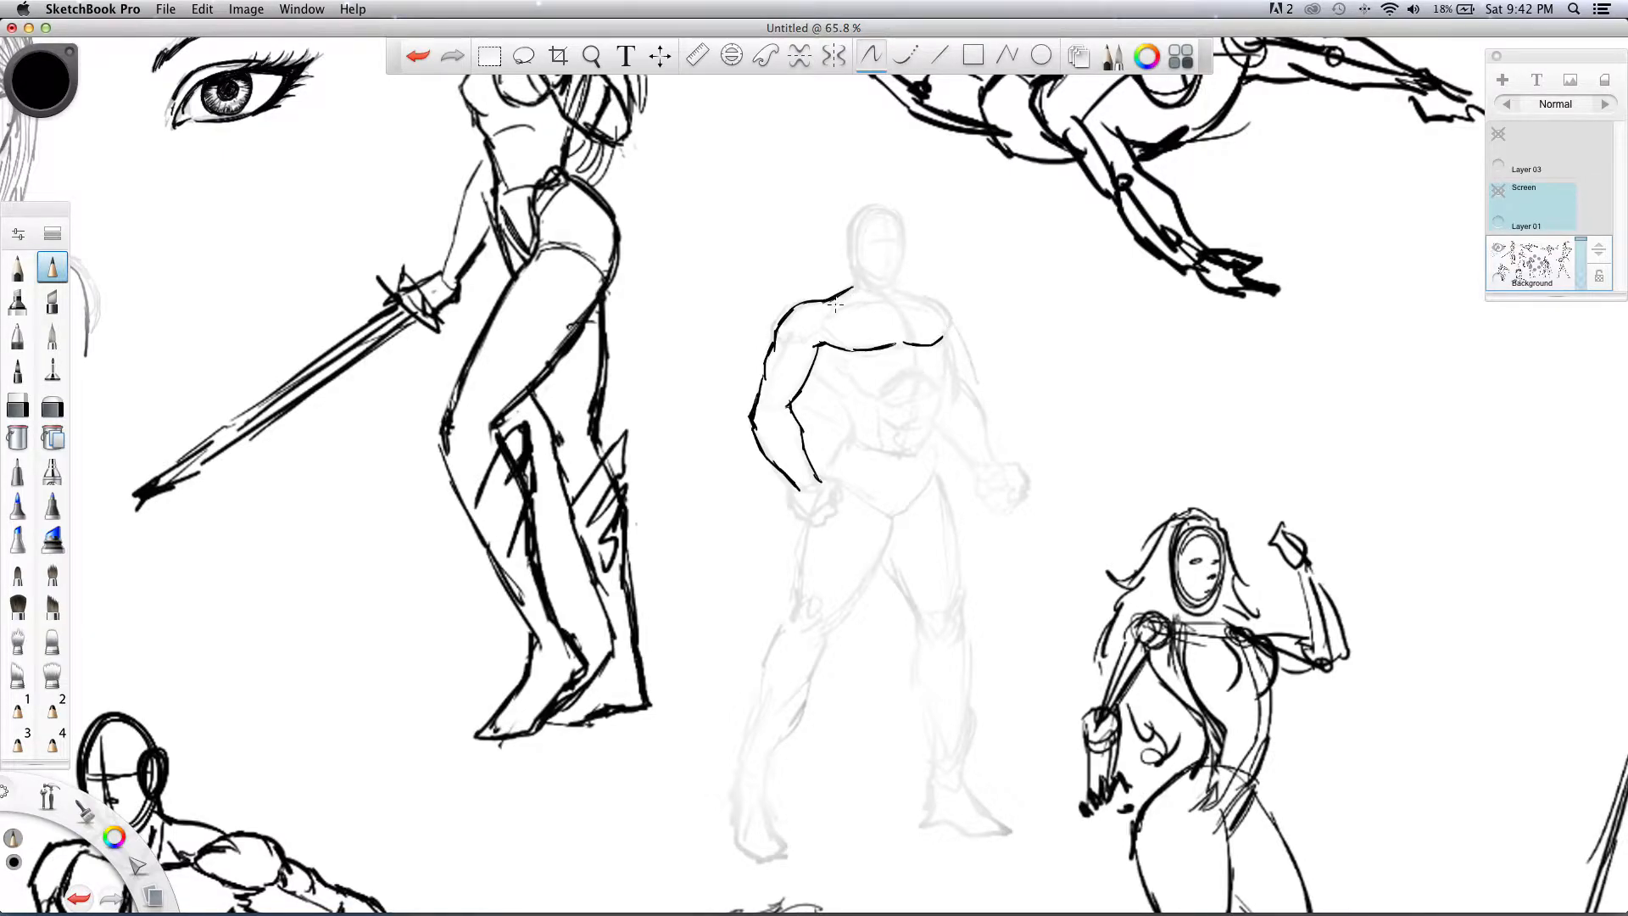
- Redraw the man's opposite shoulder and outer arm, and outline his torso, abdominal muscles and pelvis
{"action": "mouse_move", "coordinate": [840, 303]}
{"action": "left_mouse_down"}
{"action": "mouse_move", "coordinate": [944, 308]}
{"action": "mouse_move", "coordinate": [962, 398]}
{"action": "mouse_move", "coordinate": [999, 462]}
{"action": "left_mouse_up"}
{"action": "mouse_move", "coordinate": [942, 348]}
{"action": "left_mouse_down"}
{"action": "mouse_move", "coordinate": [906, 371]}
{"action": "mouse_move", "coordinate": [924, 378]}
{"action": "mouse_move", "coordinate": [878, 390]}
{"action": "mouse_move", "coordinate": [833, 355]}
{"action": "mouse_move", "coordinate": [820, 390]}
{"action": "mouse_move", "coordinate": [852, 442]}
{"action": "left_mouse_up"}
{"action": "mouse_move", "coordinate": [938, 388]}
{"action": "left_mouse_down"}
{"action": "mouse_move", "coordinate": [929, 445]}
{"action": "mouse_move", "coordinate": [836, 466]}
{"action": "left_mouse_up"}
{"action": "left_click_drag", "start_coordinate": [936, 469], "coordinate": [890, 519]}
{"action": "mouse_move", "coordinate": [919, 372]}
{"action": "left_mouse_down"}
{"action": "mouse_move", "coordinate": [912, 442]}
{"action": "mouse_move", "coordinate": [882, 397]}
{"action": "mouse_move", "coordinate": [936, 391]}
{"action": "left_mouse_up"}
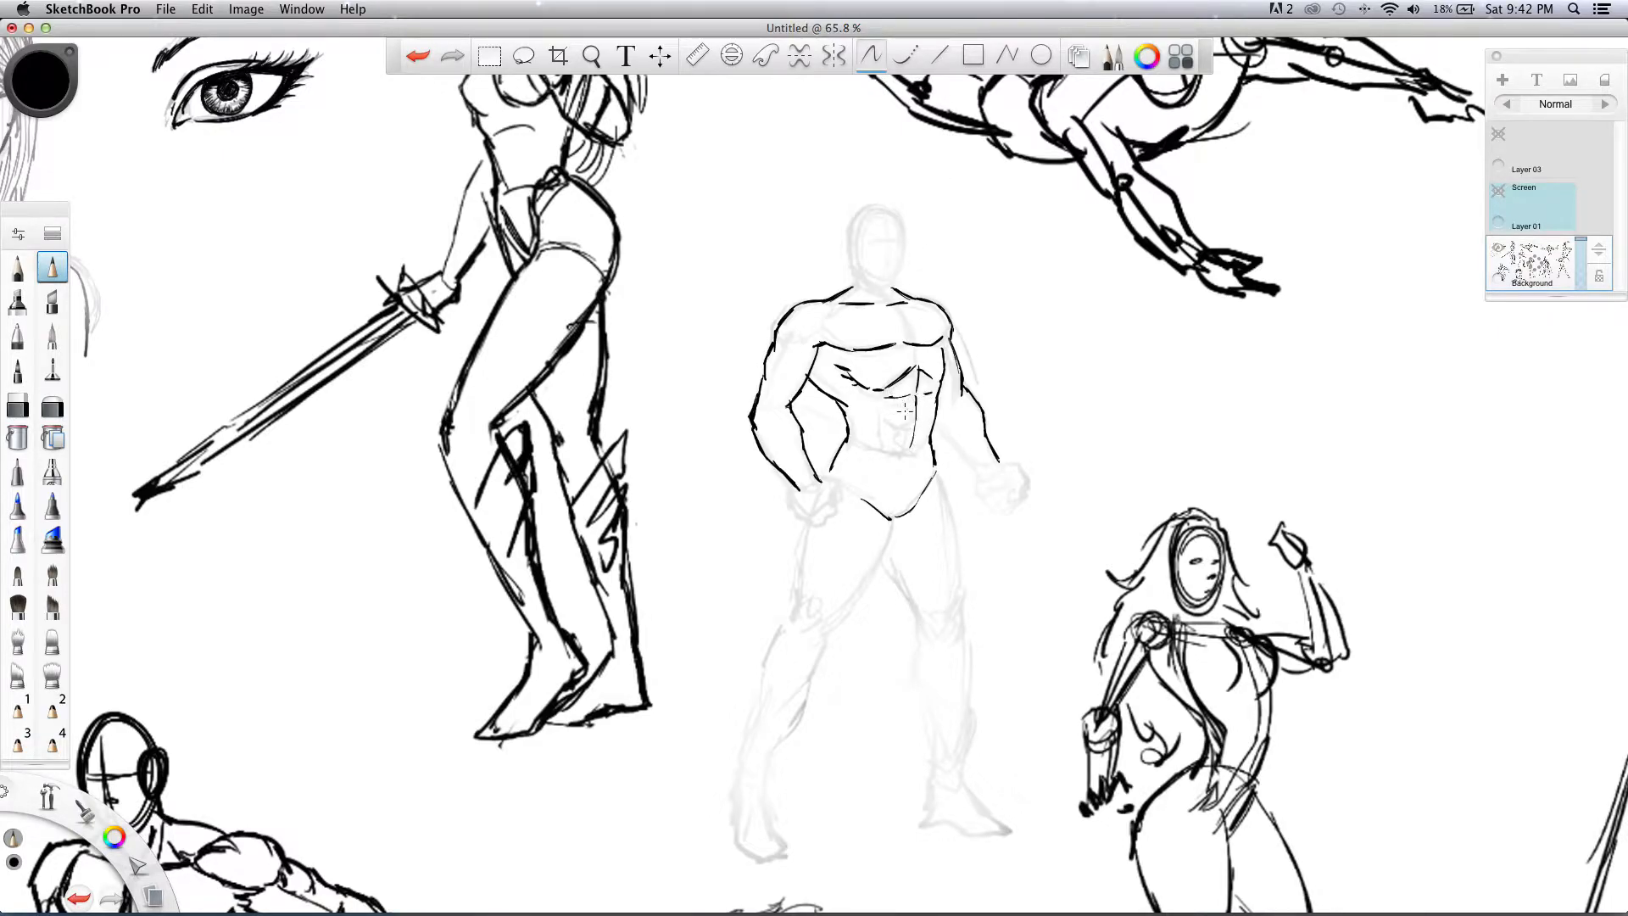
- Outline the man's head and neck, and complete his chest detail, forearms and both fists
{"action": "mouse_move", "coordinate": [853, 277]}
{"action": "left_mouse_down"}
{"action": "mouse_move", "coordinate": [851, 290]}
{"action": "mouse_move", "coordinate": [852, 220]}
{"action": "mouse_move", "coordinate": [899, 211]}
{"action": "mouse_move", "coordinate": [896, 287]}
{"action": "mouse_move", "coordinate": [853, 272]}
{"action": "left_mouse_up"}
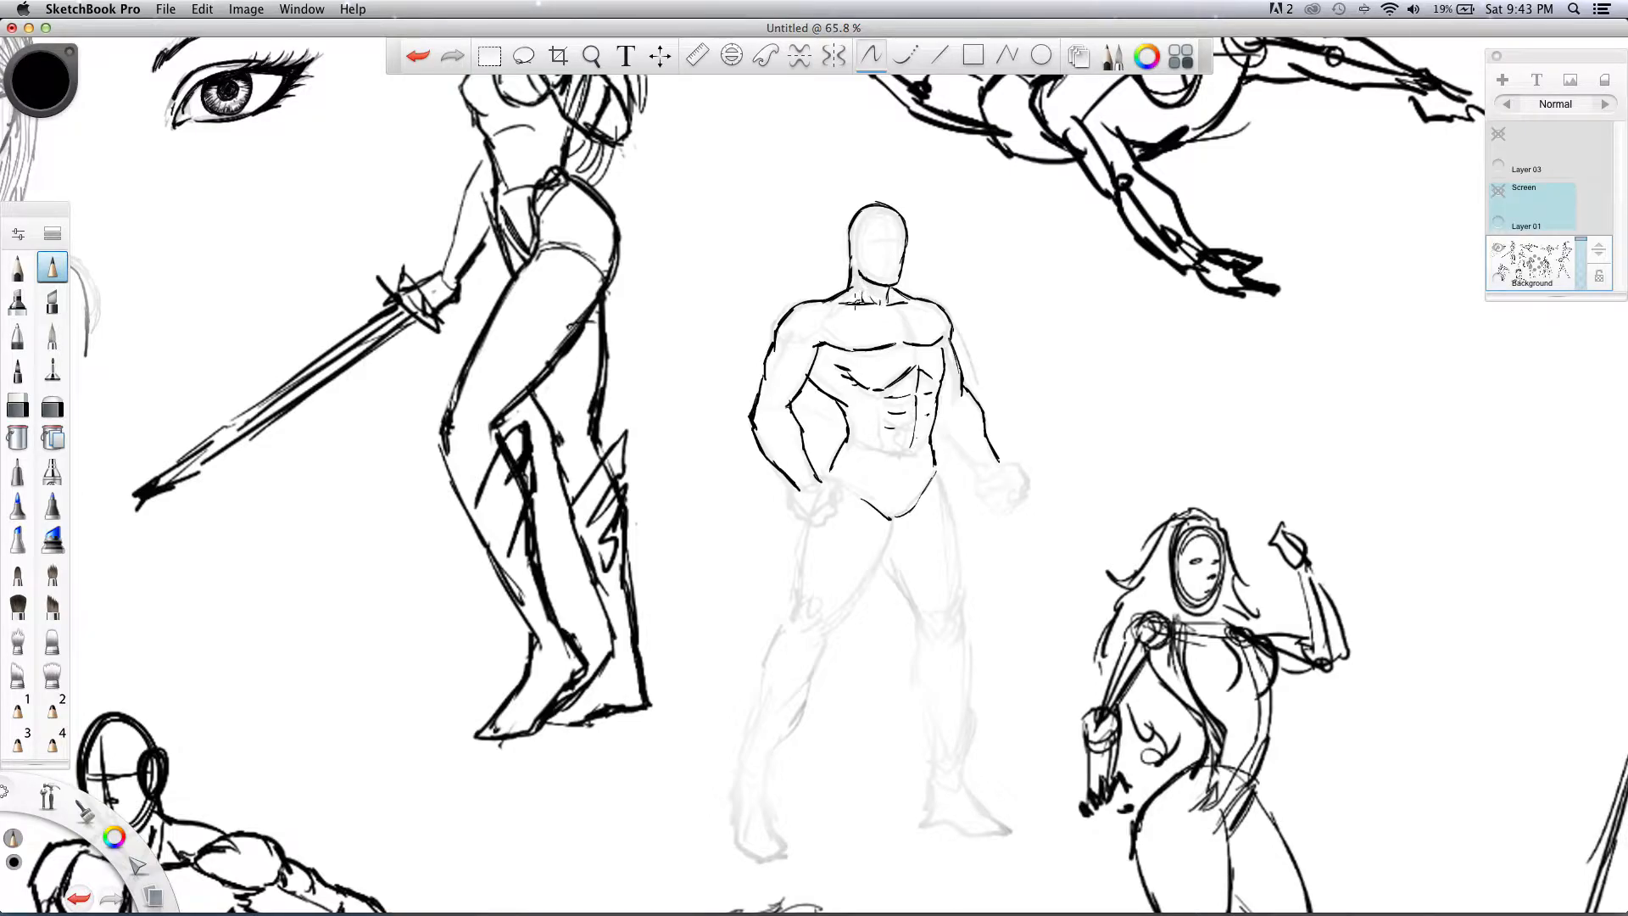
{"action": "left_click_drag", "start_coordinate": [890, 313], "coordinate": [905, 333]}
{"action": "mouse_move", "coordinate": [763, 415]}
{"action": "left_mouse_down"}
{"action": "mouse_move", "coordinate": [840, 495]}
{"action": "mouse_move", "coordinate": [795, 491]}
{"action": "mouse_move", "coordinate": [819, 516]}
{"action": "mouse_move", "coordinate": [824, 481]}
{"action": "mouse_move", "coordinate": [844, 490]}
{"action": "mouse_move", "coordinate": [829, 528]}
{"action": "mouse_move", "coordinate": [804, 517]}
{"action": "mouse_move", "coordinate": [790, 471]}
{"action": "mouse_move", "coordinate": [818, 515]}
{"action": "left_mouse_up"}
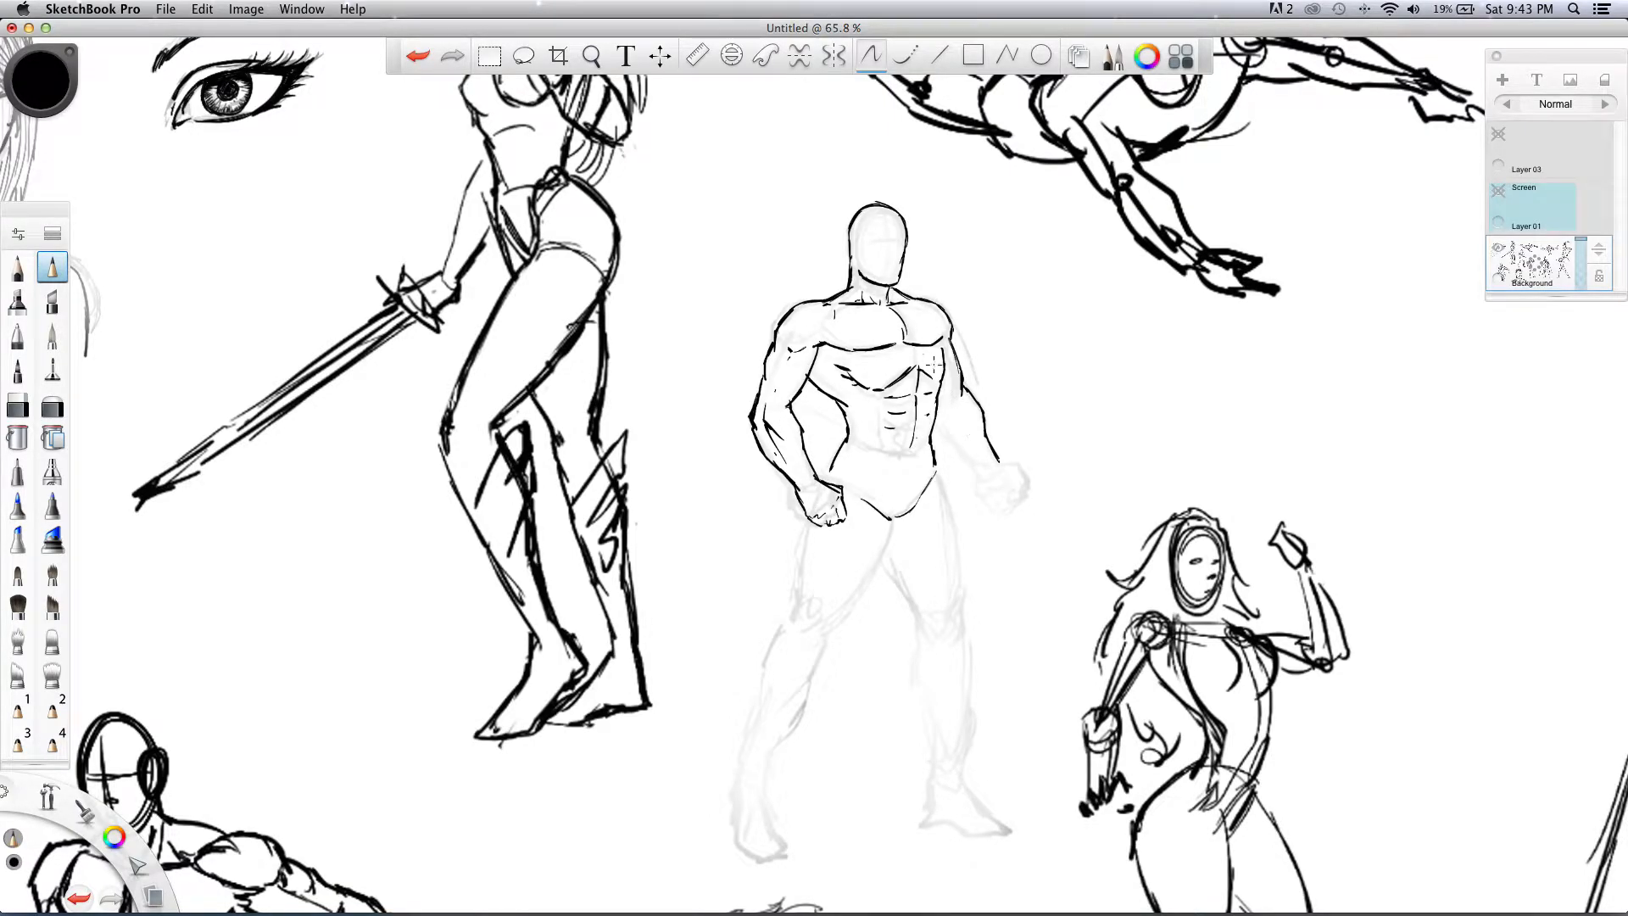
{"action": "mouse_move", "coordinate": [937, 424]}
{"action": "left_mouse_down"}
{"action": "mouse_move", "coordinate": [972, 469]}
{"action": "mouse_move", "coordinate": [1021, 466]}
{"action": "mouse_move", "coordinate": [1028, 489]}
{"action": "mouse_move", "coordinate": [1018, 502]}
{"action": "mouse_move", "coordinate": [988, 443]}
{"action": "mouse_move", "coordinate": [990, 482]}
{"action": "left_mouse_up"}
{"action": "mouse_move", "coordinate": [987, 502]}
{"action": "left_mouse_down"}
{"action": "mouse_move", "coordinate": [996, 513]}
{"action": "mouse_move", "coordinate": [1027, 489]}
{"action": "left_mouse_up"}
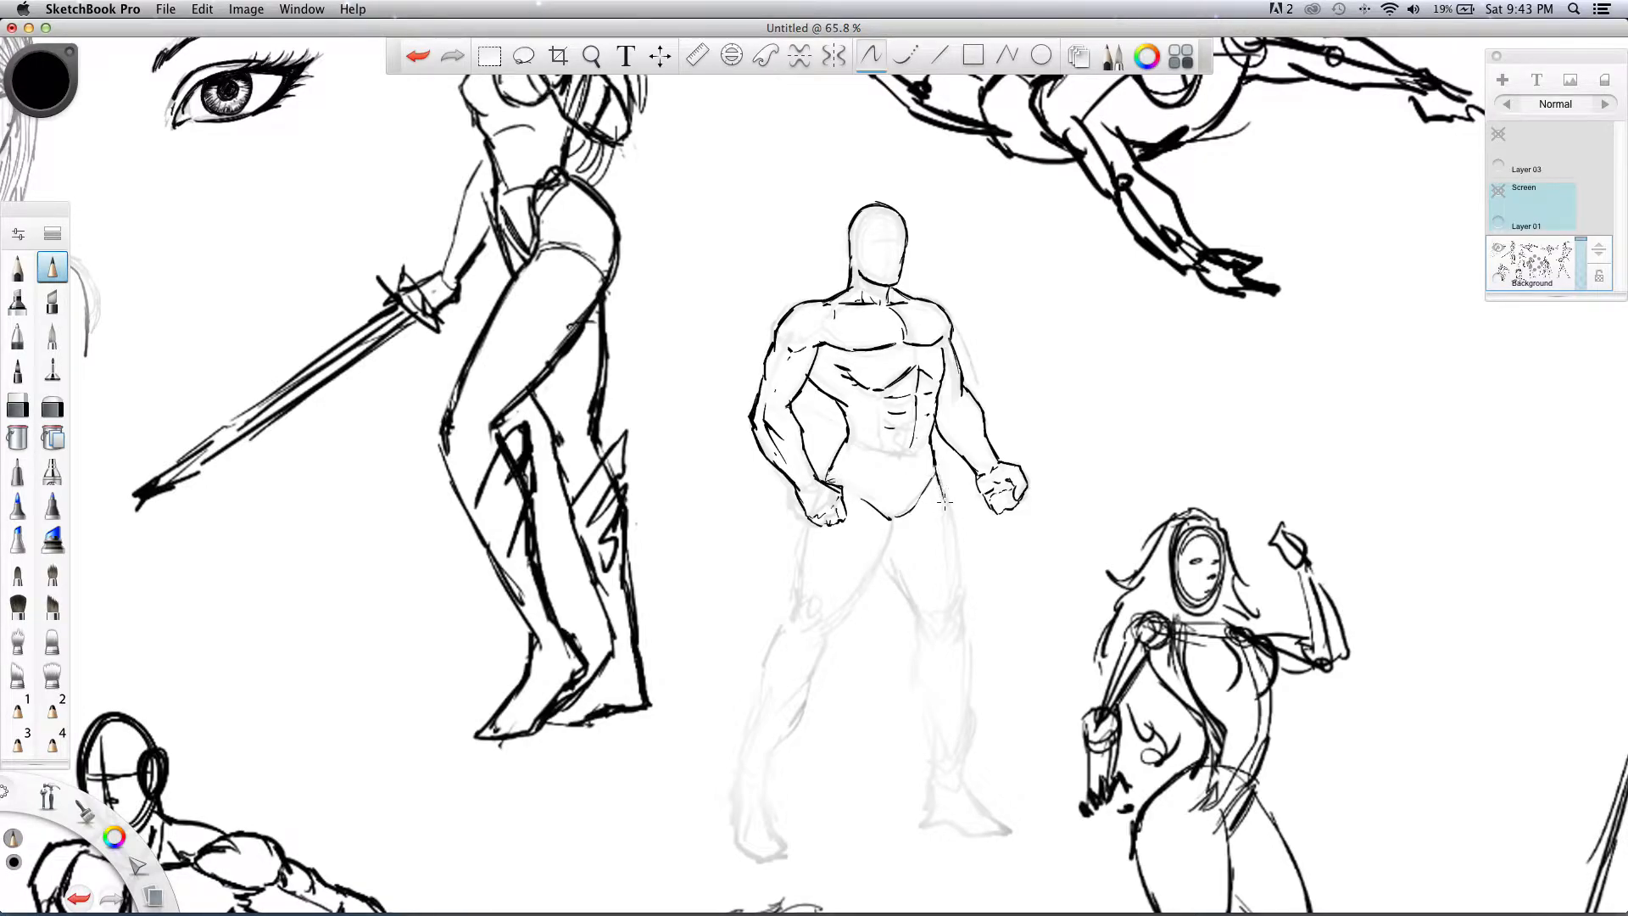
- Redraw the man's leg on the viewer's right, from thigh to foot, with knee and calf muscle lines
{"action": "left_click_drag", "start_coordinate": [943, 496], "coordinate": [953, 521]}
{"action": "mouse_move", "coordinate": [951, 523]}
{"action": "left_mouse_down"}
{"action": "mouse_move", "coordinate": [958, 598]}
{"action": "mouse_move", "coordinate": [955, 560]}
{"action": "mouse_move", "coordinate": [930, 634]}
{"action": "left_mouse_up"}
{"action": "mouse_move", "coordinate": [879, 556]}
{"action": "left_mouse_down"}
{"action": "mouse_move", "coordinate": [916, 623]}
{"action": "mouse_move", "coordinate": [912, 595]}
{"action": "mouse_move", "coordinate": [952, 626]}
{"action": "mouse_move", "coordinate": [955, 607]}
{"action": "mouse_move", "coordinate": [957, 655]}
{"action": "left_mouse_up"}
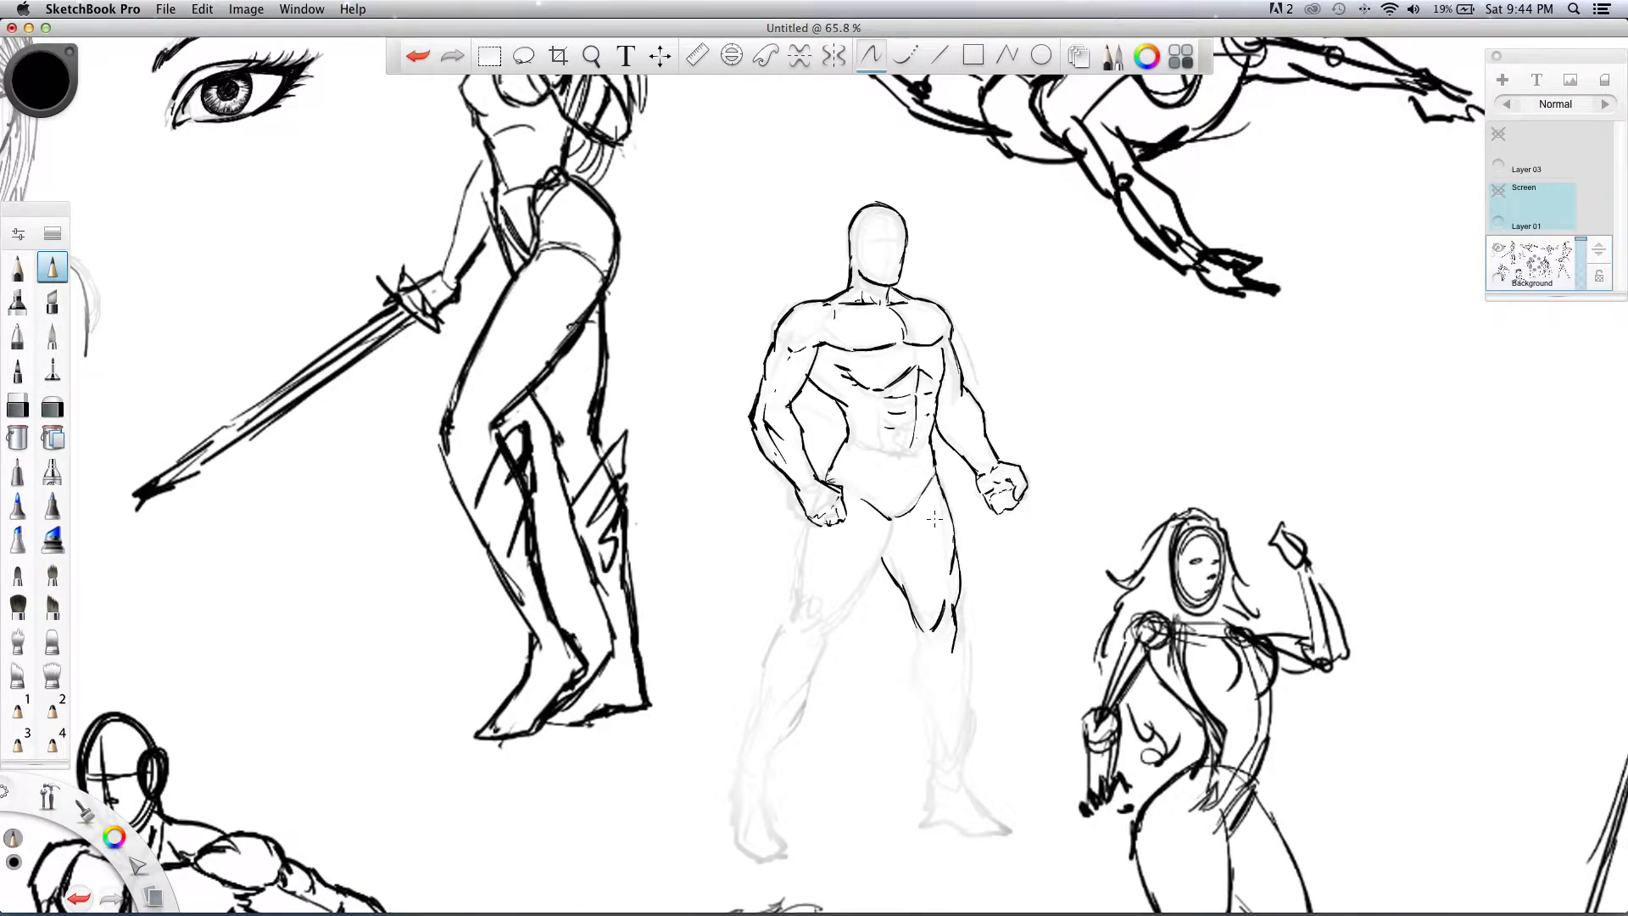
{"action": "mouse_move", "coordinate": [878, 559]}
{"action": "left_mouse_down"}
{"action": "mouse_move", "coordinate": [915, 647]}
{"action": "mouse_move", "coordinate": [919, 727]}
{"action": "left_mouse_up"}
{"action": "mouse_move", "coordinate": [955, 648]}
{"action": "left_mouse_down"}
{"action": "mouse_move", "coordinate": [948, 782]}
{"action": "mouse_move", "coordinate": [920, 738]}
{"action": "mouse_move", "coordinate": [921, 803]}
{"action": "mouse_move", "coordinate": [939, 752]}
{"action": "mouse_move", "coordinate": [943, 786]}
{"action": "mouse_move", "coordinate": [996, 832]}
{"action": "mouse_move", "coordinate": [972, 832]}
{"action": "mouse_move", "coordinate": [965, 805]}
{"action": "mouse_move", "coordinate": [964, 825]}
{"action": "mouse_move", "coordinate": [992, 831]}
{"action": "mouse_move", "coordinate": [972, 835]}
{"action": "mouse_move", "coordinate": [993, 838]}
{"action": "mouse_move", "coordinate": [914, 824]}
{"action": "left_mouse_up"}
{"action": "left_click_drag", "start_coordinate": [934, 681], "coordinate": [930, 708]}
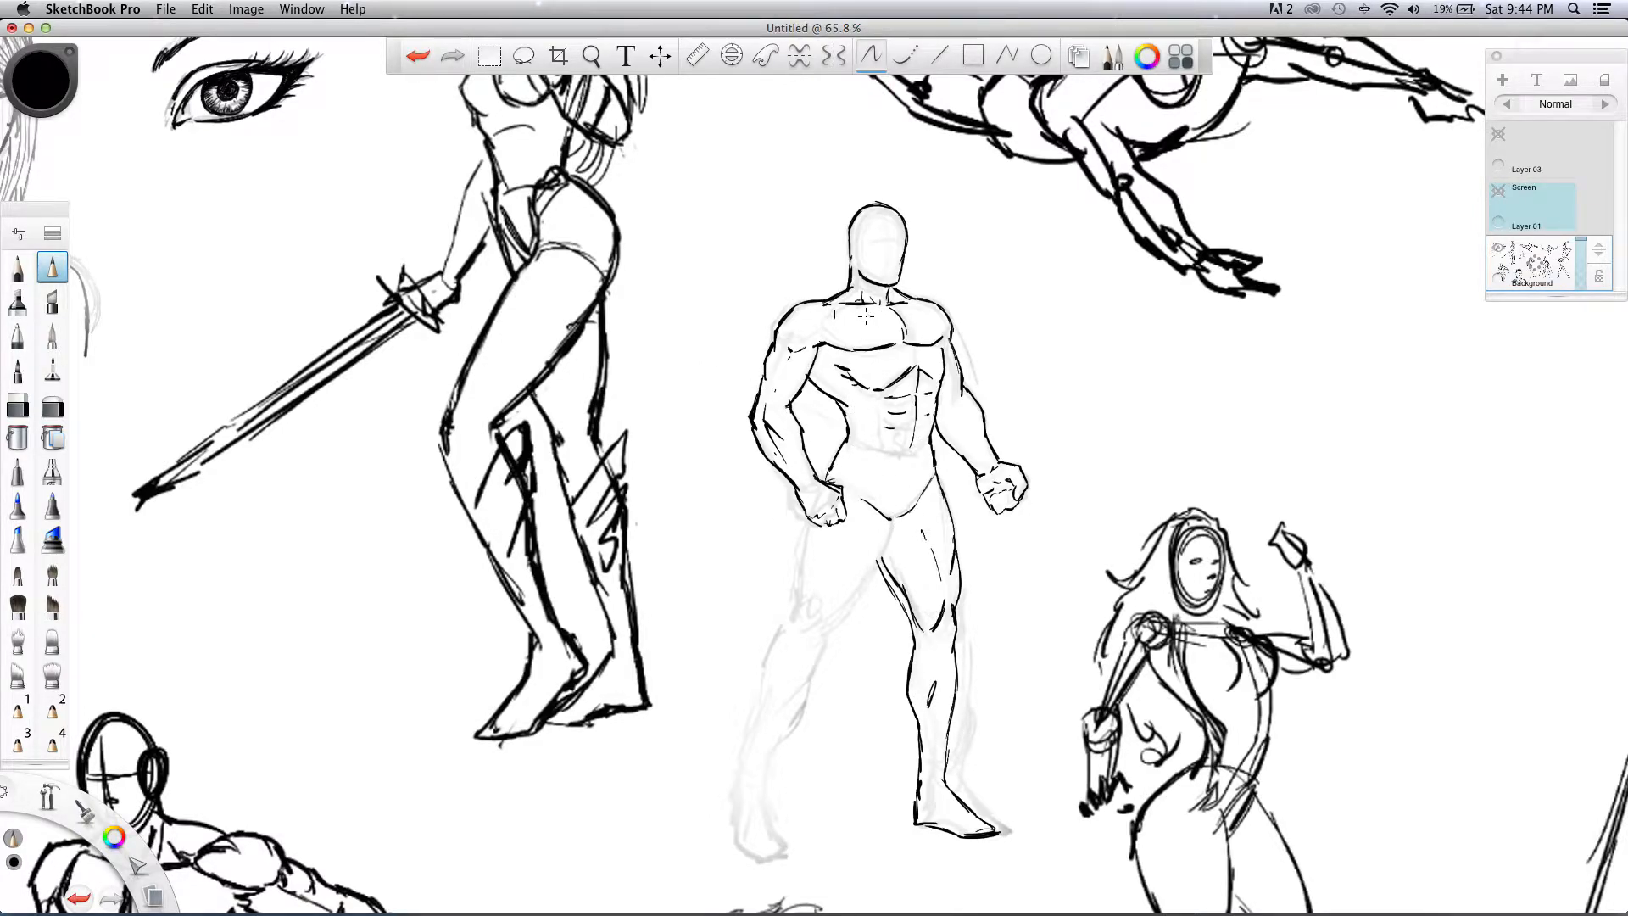
{"action": "left_click_drag", "start_coordinate": [886, 303], "coordinate": [891, 301]}
{"action": "left_click_drag", "start_coordinate": [857, 522], "coordinate": [877, 519]}
{"action": "key", "text": "super+z"}
{"action": "key", "text": "super+z"}
- Redraw the man's leg on the viewer's left, from thigh to foot, with ankle and foot details
{"action": "left_click_drag", "start_coordinate": [886, 526], "coordinate": [830, 632]}
{"action": "mouse_move", "coordinate": [805, 523]}
{"action": "left_mouse_down"}
{"action": "mouse_move", "coordinate": [794, 595]}
{"action": "mouse_move", "coordinate": [827, 624]}
{"action": "mouse_move", "coordinate": [803, 698]}
{"action": "left_mouse_up"}
{"action": "left_click_drag", "start_coordinate": [791, 613], "coordinate": [747, 768]}
{"action": "mouse_move", "coordinate": [799, 699]}
{"action": "left_mouse_down"}
{"action": "mouse_move", "coordinate": [778, 750]}
{"action": "mouse_move", "coordinate": [762, 724]}
{"action": "mouse_move", "coordinate": [776, 771]}
{"action": "mouse_move", "coordinate": [750, 751]}
{"action": "mouse_move", "coordinate": [743, 763]}
{"action": "mouse_move", "coordinate": [740, 799]}
{"action": "mouse_move", "coordinate": [765, 791]}
{"action": "mouse_move", "coordinate": [772, 814]}
{"action": "mouse_move", "coordinate": [734, 808]}
{"action": "mouse_move", "coordinate": [759, 858]}
{"action": "mouse_move", "coordinate": [796, 846]}
{"action": "mouse_move", "coordinate": [775, 819]}
{"action": "mouse_move", "coordinate": [802, 849]}
{"action": "mouse_move", "coordinate": [733, 829]}
{"action": "left_mouse_up"}
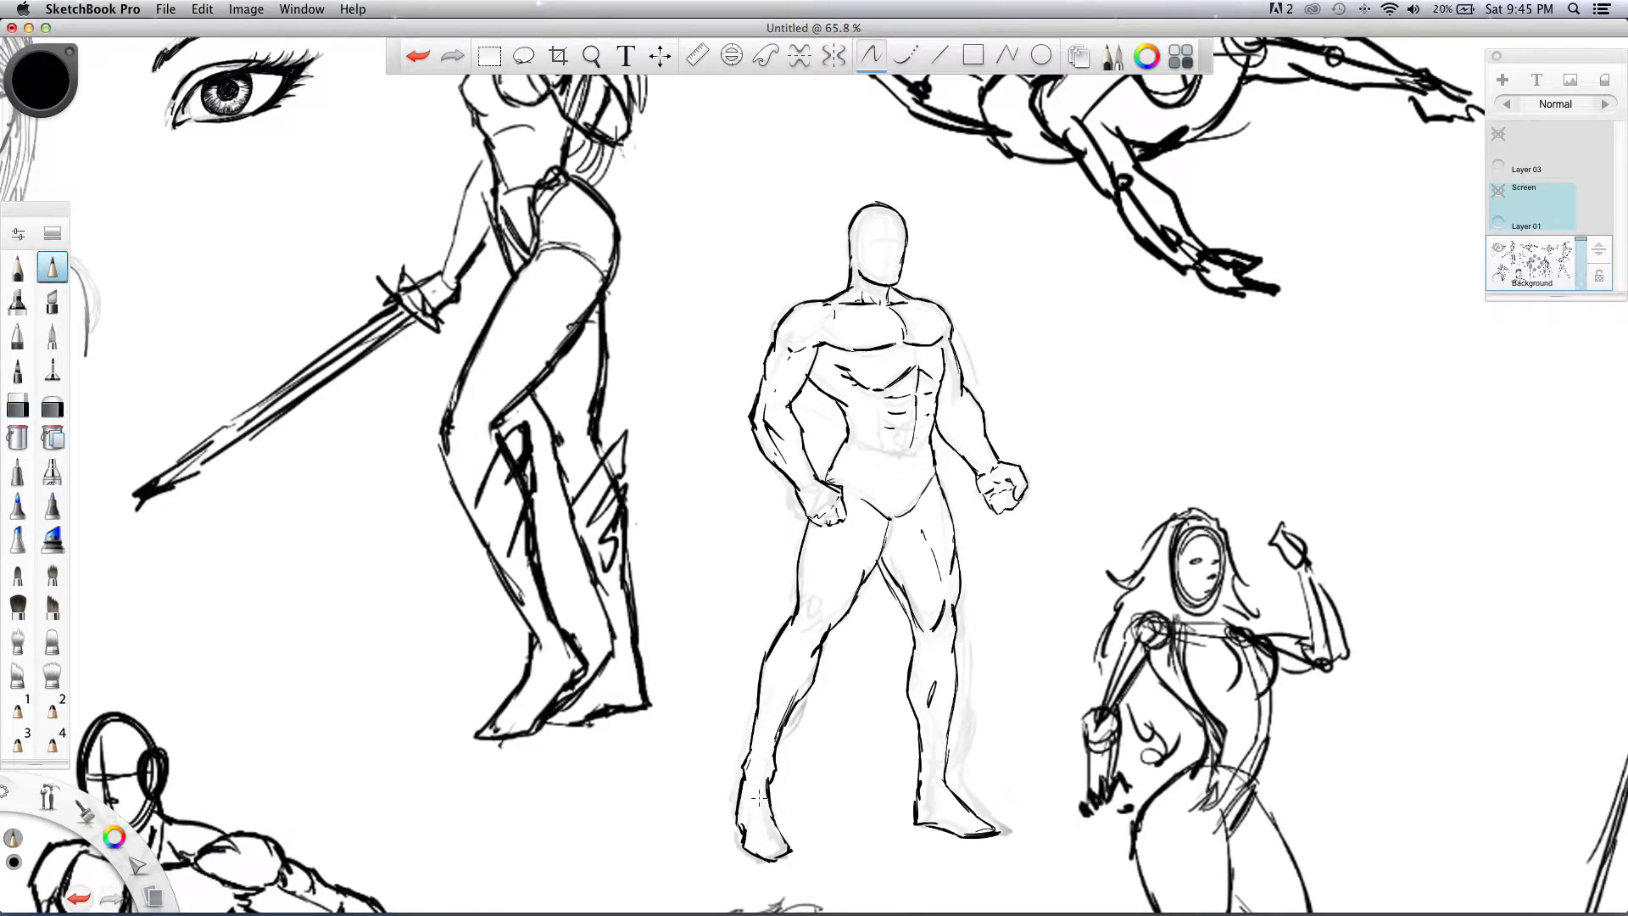
{"action": "mouse_move", "coordinate": [759, 798]}
{"action": "left_mouse_down"}
{"action": "mouse_move", "coordinate": [746, 818]}
{"action": "mouse_move", "coordinate": [774, 812]}
{"action": "mouse_move", "coordinate": [767, 797]}
{"action": "left_mouse_up"}
{"action": "left_click_drag", "start_coordinate": [775, 842], "coordinate": [756, 838]}
- Add the man's waistline and facial features, and refine the outlines of his head and bent forearm
{"action": "mouse_move", "coordinate": [926, 452]}
{"action": "left_mouse_down"}
{"action": "mouse_move", "coordinate": [865, 454]}
{"action": "mouse_move", "coordinate": [880, 447]}
{"action": "left_mouse_up"}
{"action": "left_click_drag", "start_coordinate": [867, 244], "coordinate": [890, 242]}
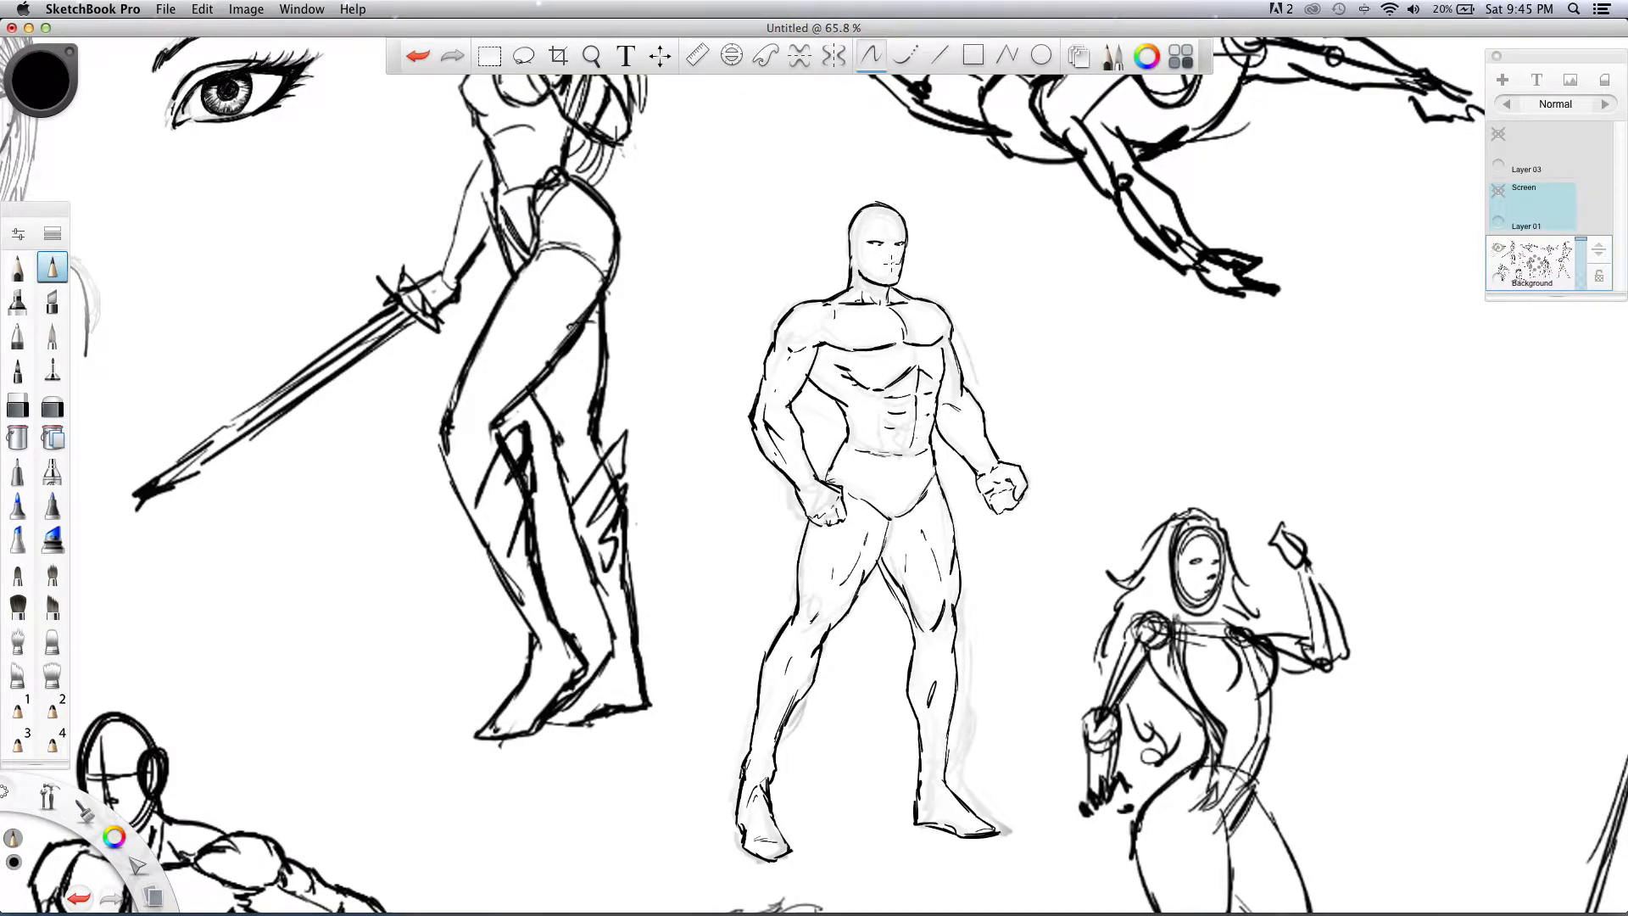
{"action": "left_click_drag", "start_coordinate": [882, 266], "coordinate": [897, 274]}
{"action": "key", "text": "super+z"}
{"action": "left_click_drag", "start_coordinate": [848, 199], "coordinate": [853, 222]}
{"action": "left_click_drag", "start_coordinate": [808, 452], "coordinate": [826, 480]}
- Lasso-select the man's bent forearm and fist, adjust their placement beside the hip, and deselect them
{"action": "left_click", "coordinate": [523, 56]}
{"action": "mouse_move", "coordinate": [744, 431]}
{"action": "left_mouse_down"}
{"action": "mouse_move", "coordinate": [782, 400]}
{"action": "mouse_move", "coordinate": [850, 519]}
{"action": "mouse_move", "coordinate": [809, 528]}
{"action": "mouse_move", "coordinate": [736, 447]}
{"action": "mouse_move", "coordinate": [727, 493]}
{"action": "mouse_move", "coordinate": [744, 496]}
{"action": "mouse_move", "coordinate": [727, 443]}
{"action": "left_mouse_up"}
{"action": "key", "text": "super+d"}
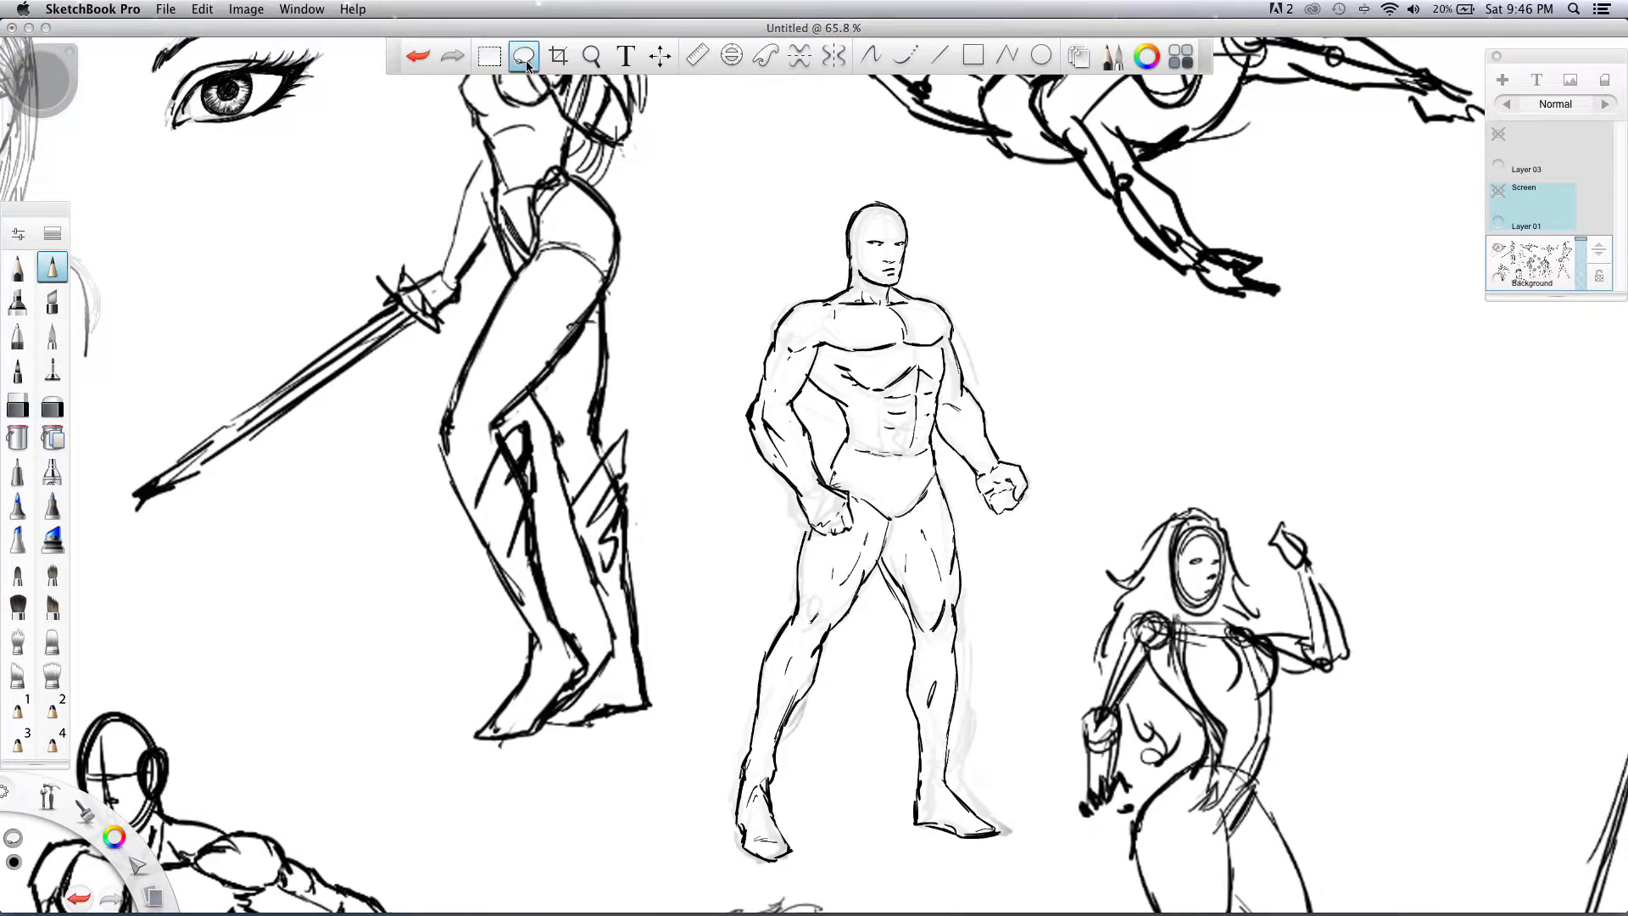
- Lasso-select the man's legs below the waist, adjust their size and placement under the torso, and deselect them
{"action": "mouse_move", "coordinate": [792, 556]}
{"action": "left_mouse_down"}
{"action": "mouse_move", "coordinate": [835, 547]}
{"action": "mouse_move", "coordinate": [844, 447]}
{"action": "mouse_move", "coordinate": [942, 453]}
{"action": "mouse_move", "coordinate": [1029, 819]}
{"action": "mouse_move", "coordinate": [835, 845]}
{"action": "mouse_move", "coordinate": [721, 715]}
{"action": "mouse_move", "coordinate": [758, 605]}
{"action": "mouse_move", "coordinate": [760, 643]}
{"action": "mouse_move", "coordinate": [767, 608]}
{"action": "mouse_move", "coordinate": [767, 628]}
{"action": "mouse_move", "coordinate": [767, 611]}
{"action": "mouse_move", "coordinate": [798, 609]}
{"action": "mouse_move", "coordinate": [818, 629]}
{"action": "mouse_move", "coordinate": [805, 634]}
{"action": "mouse_move", "coordinate": [806, 582]}
{"action": "left_mouse_up"}
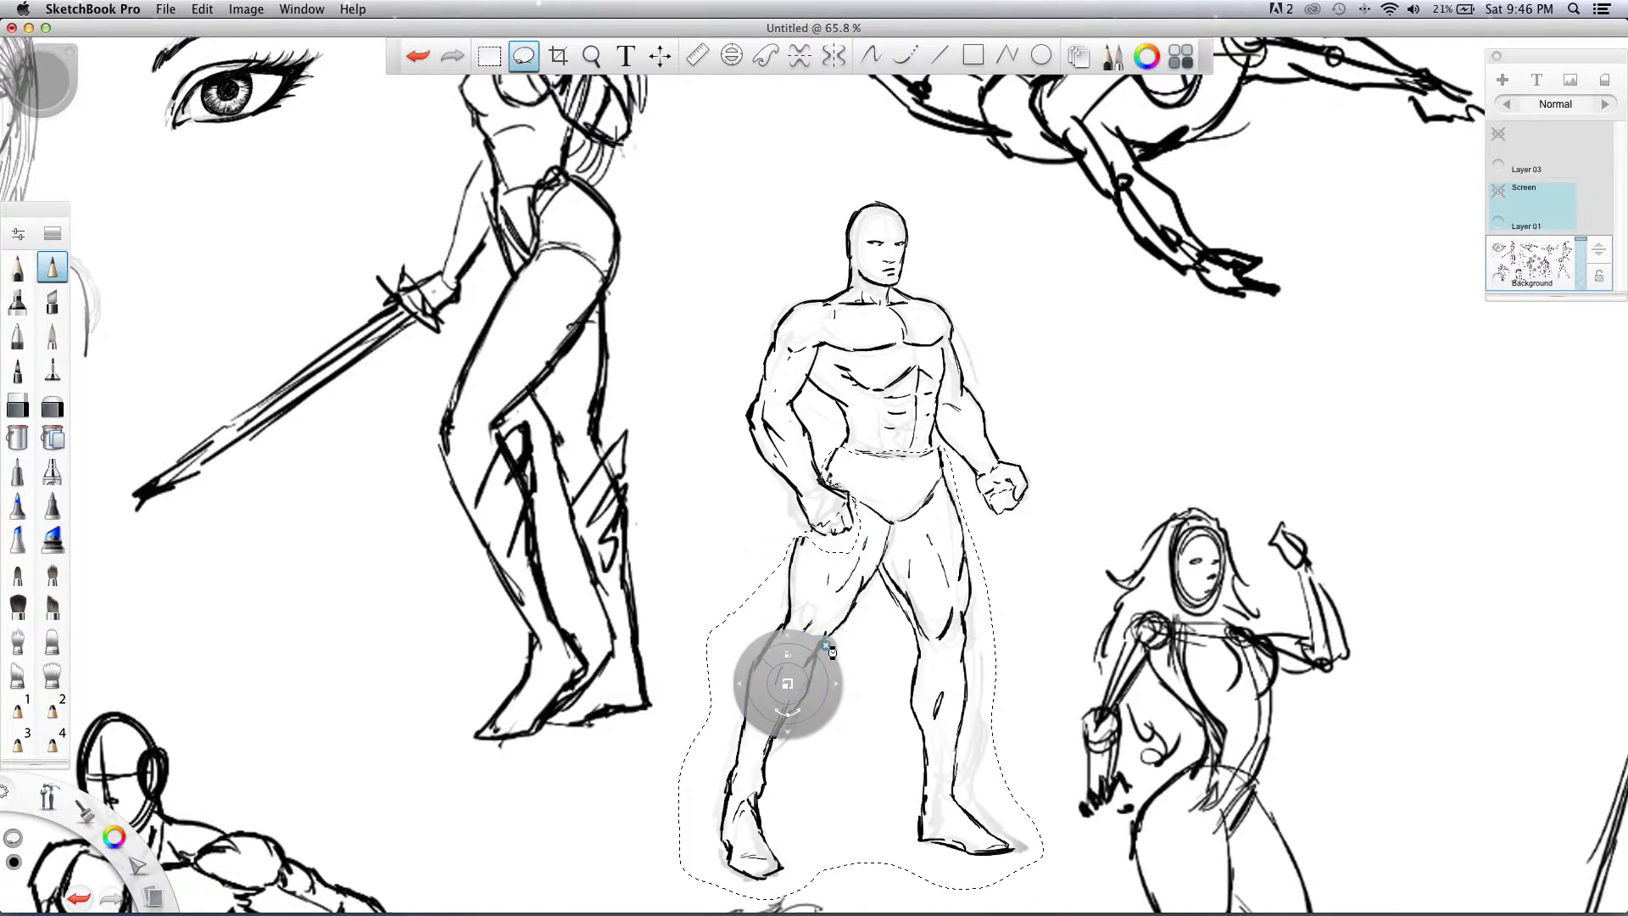
{"action": "left_click", "coordinate": [826, 643]}
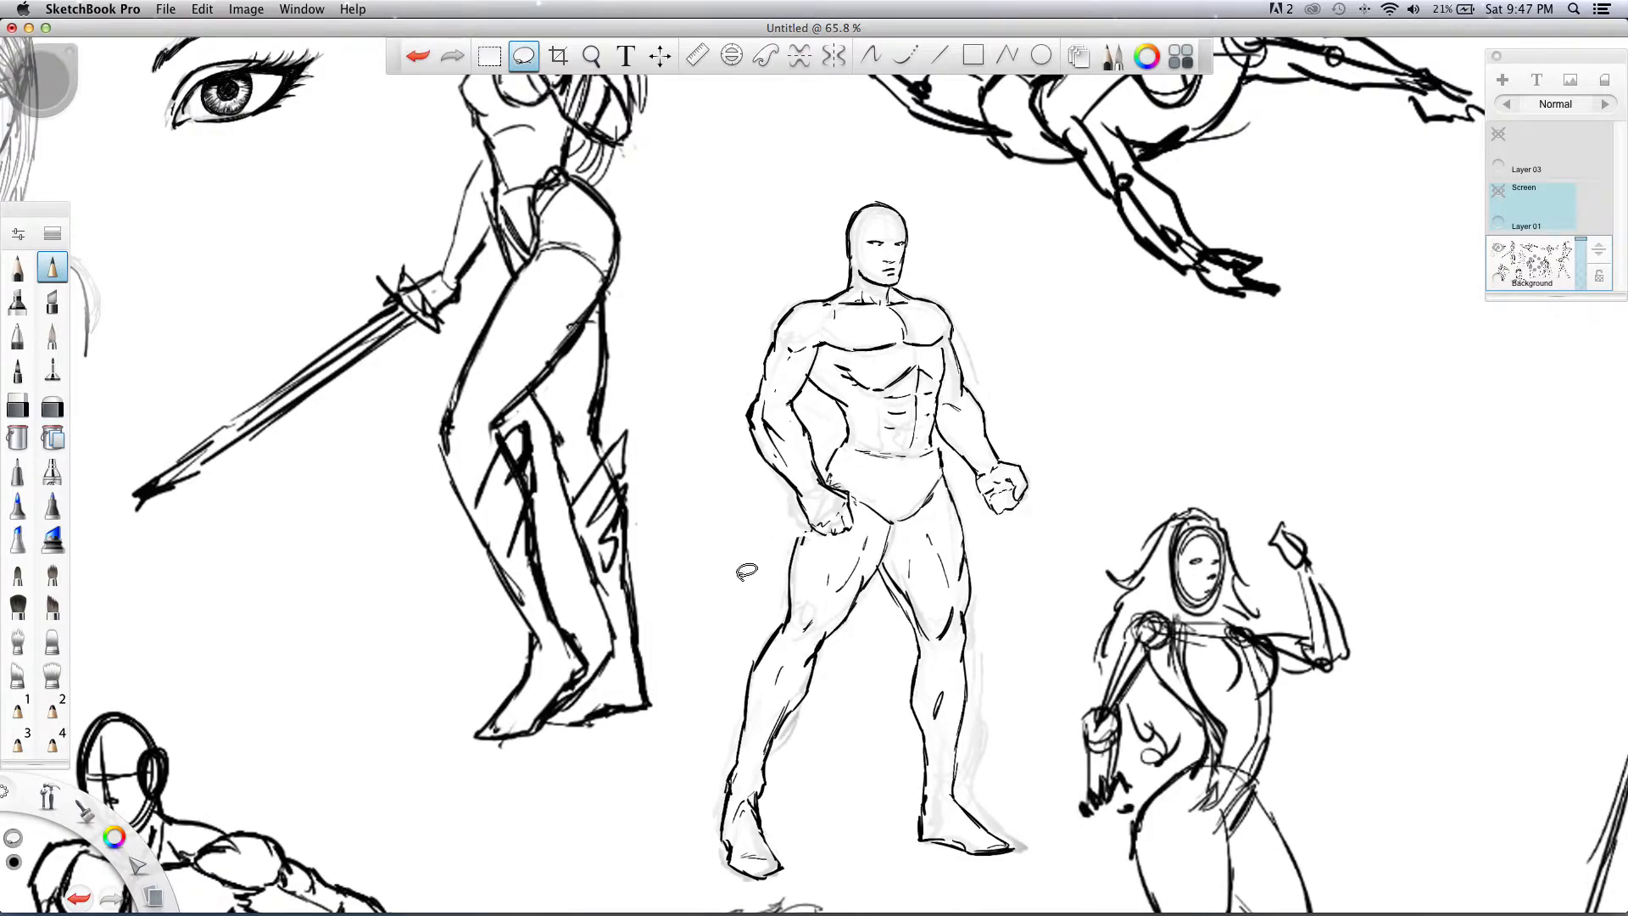
- Show the blue Screen Layer 01 over the sketches, and make Layer 03 active and visible for Hard Pencil inking of the woman's portrait
{"action": "key", "text": "z"}
{"action": "mouse_move", "coordinate": [697, 591]}
{"action": "left_mouse_down"}
{"action": "mouse_move", "coordinate": [595, 673]}
{"action": "mouse_move", "coordinate": [673, 660]}
{"action": "mouse_move", "coordinate": [647, 537]}
{"action": "mouse_move", "coordinate": [552, 583]}
{"action": "left_mouse_up"}
{"action": "key", "text": "space"}
{"action": "left_click_drag", "start_coordinate": [562, 439], "coordinate": [542, 380]}
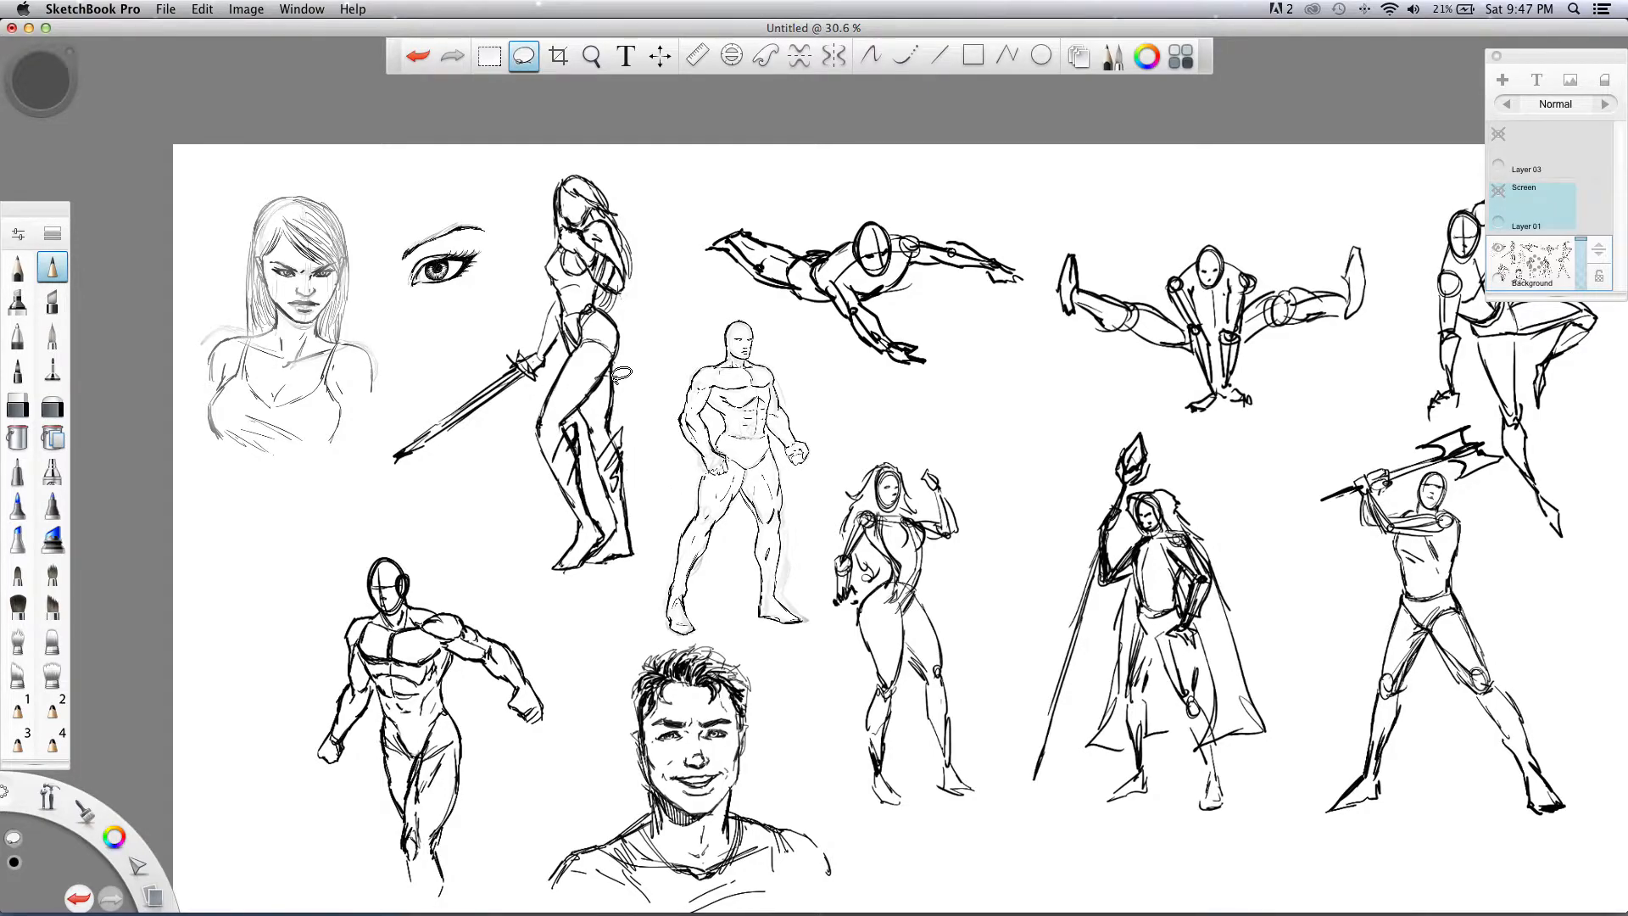
{"action": "left_click", "coordinate": [592, 56]}
{"action": "left_click_drag", "start_coordinate": [196, 195], "coordinate": [437, 313]}
{"action": "key", "text": "space"}
{"action": "mouse_move", "coordinate": [453, 419]}
{"action": "left_mouse_down"}
{"action": "mouse_move", "coordinate": [535, 450]}
{"action": "mouse_move", "coordinate": [593, 526]}
{"action": "left_mouse_up"}
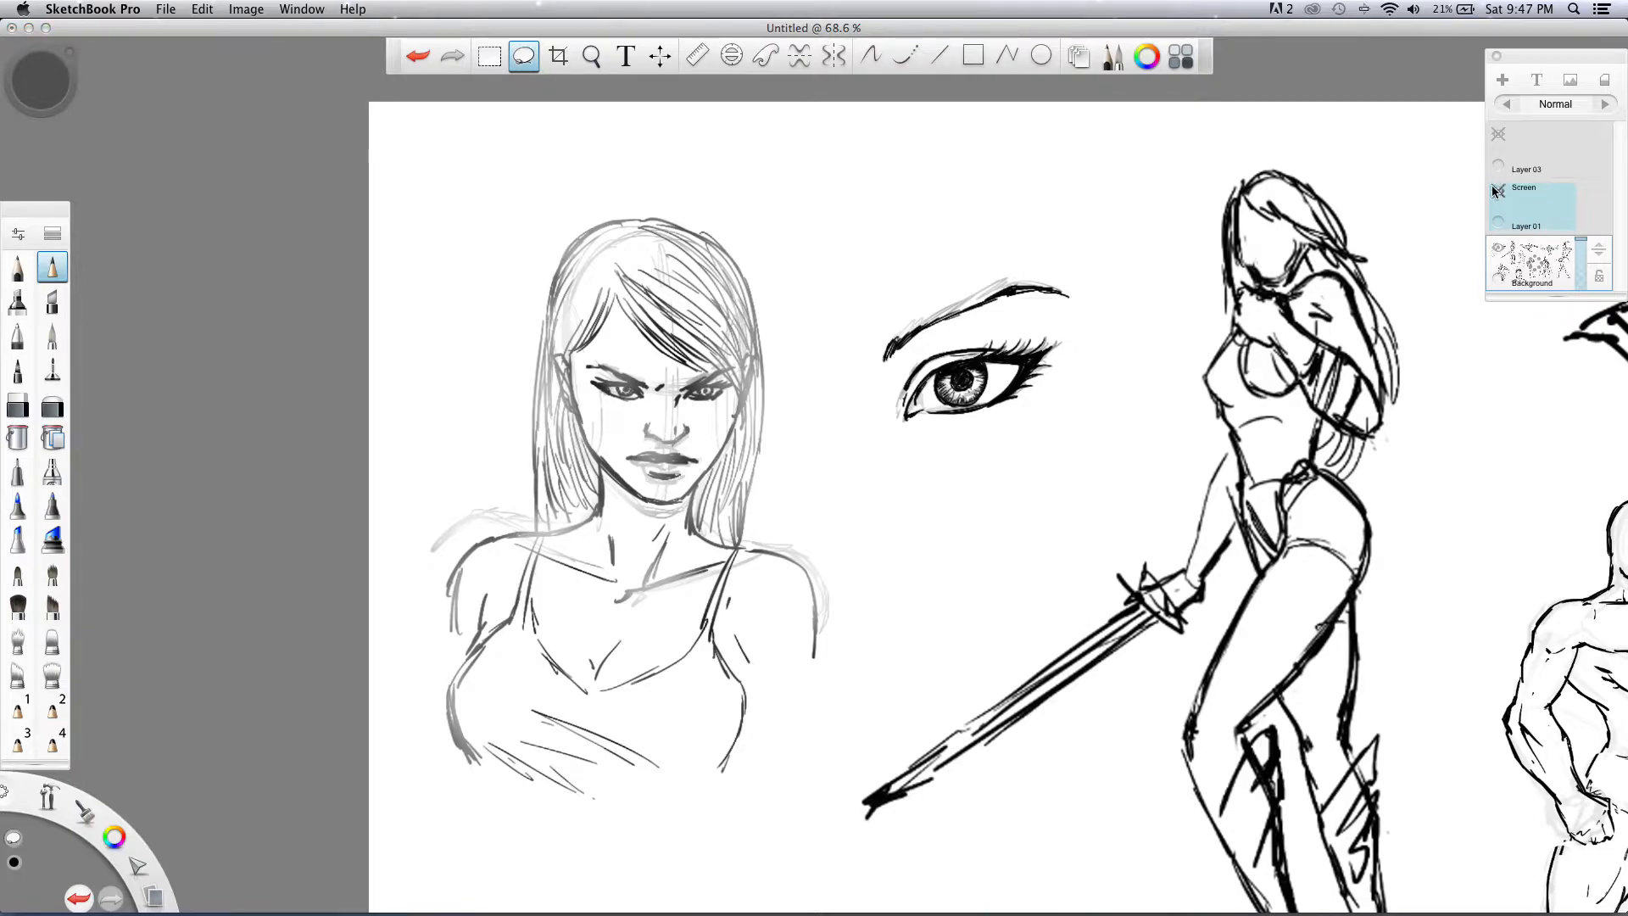
{"action": "left_click_drag", "start_coordinate": [1485, 223], "coordinate": [1482, 243]}
{"action": "left_click", "coordinate": [1530, 149]}
{"action": "key", "text": "z"}
{"action": "mouse_move", "coordinate": [418, 526]}
{"action": "left_mouse_down"}
{"action": "mouse_move", "coordinate": [439, 531]}
{"action": "mouse_move", "coordinate": [437, 513]}
{"action": "left_mouse_up"}
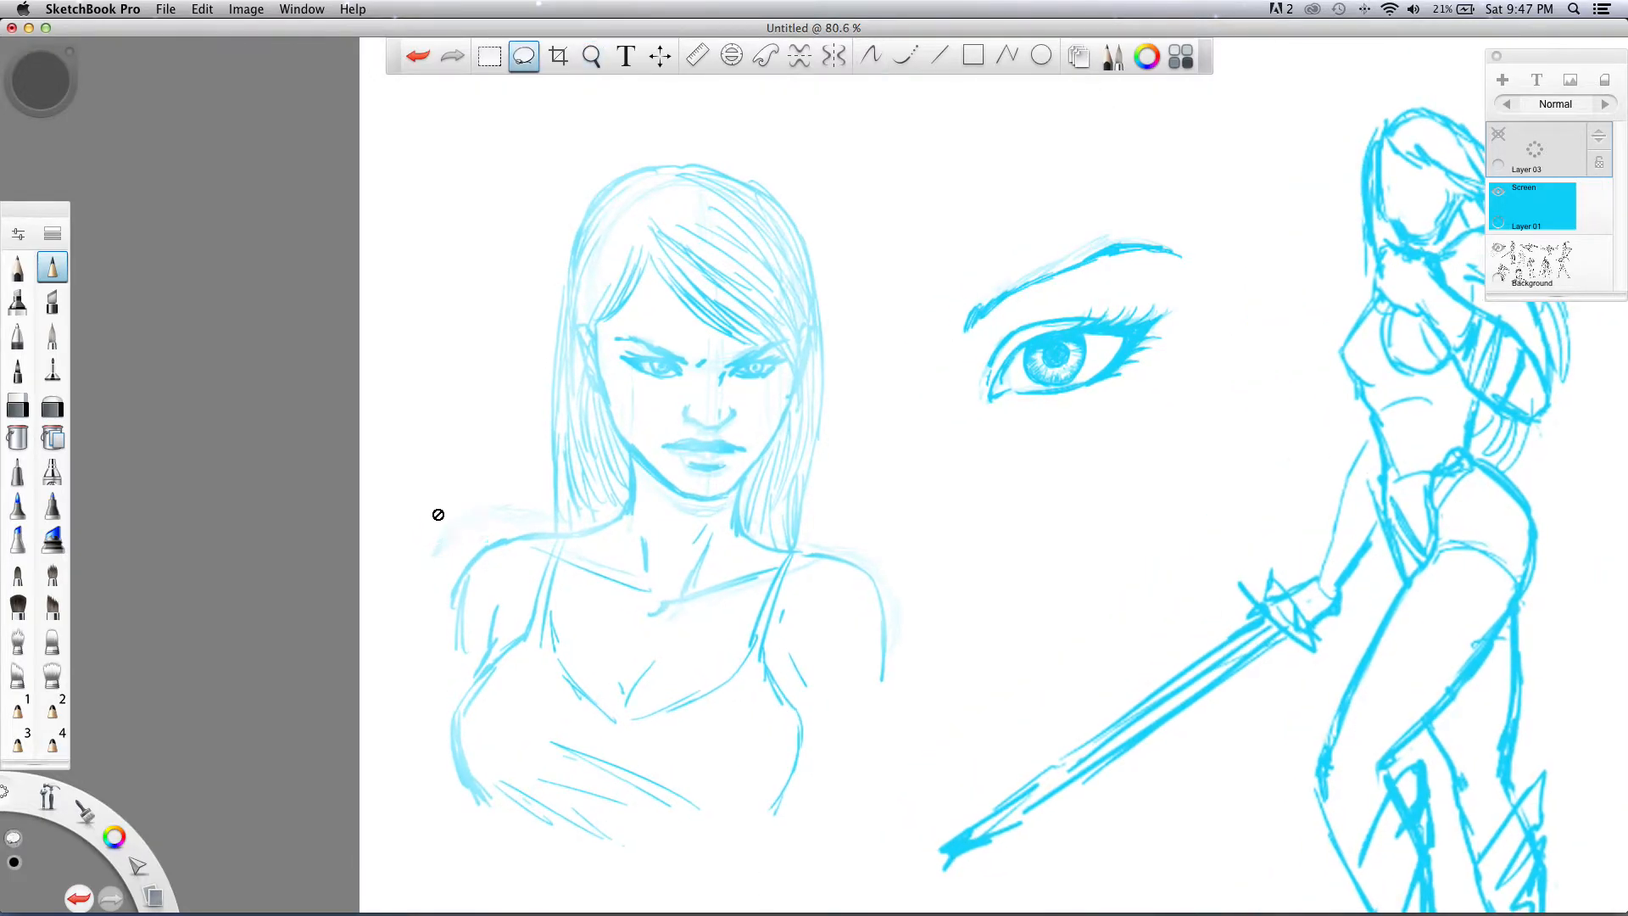
{"action": "left_click", "coordinate": [52, 267]}
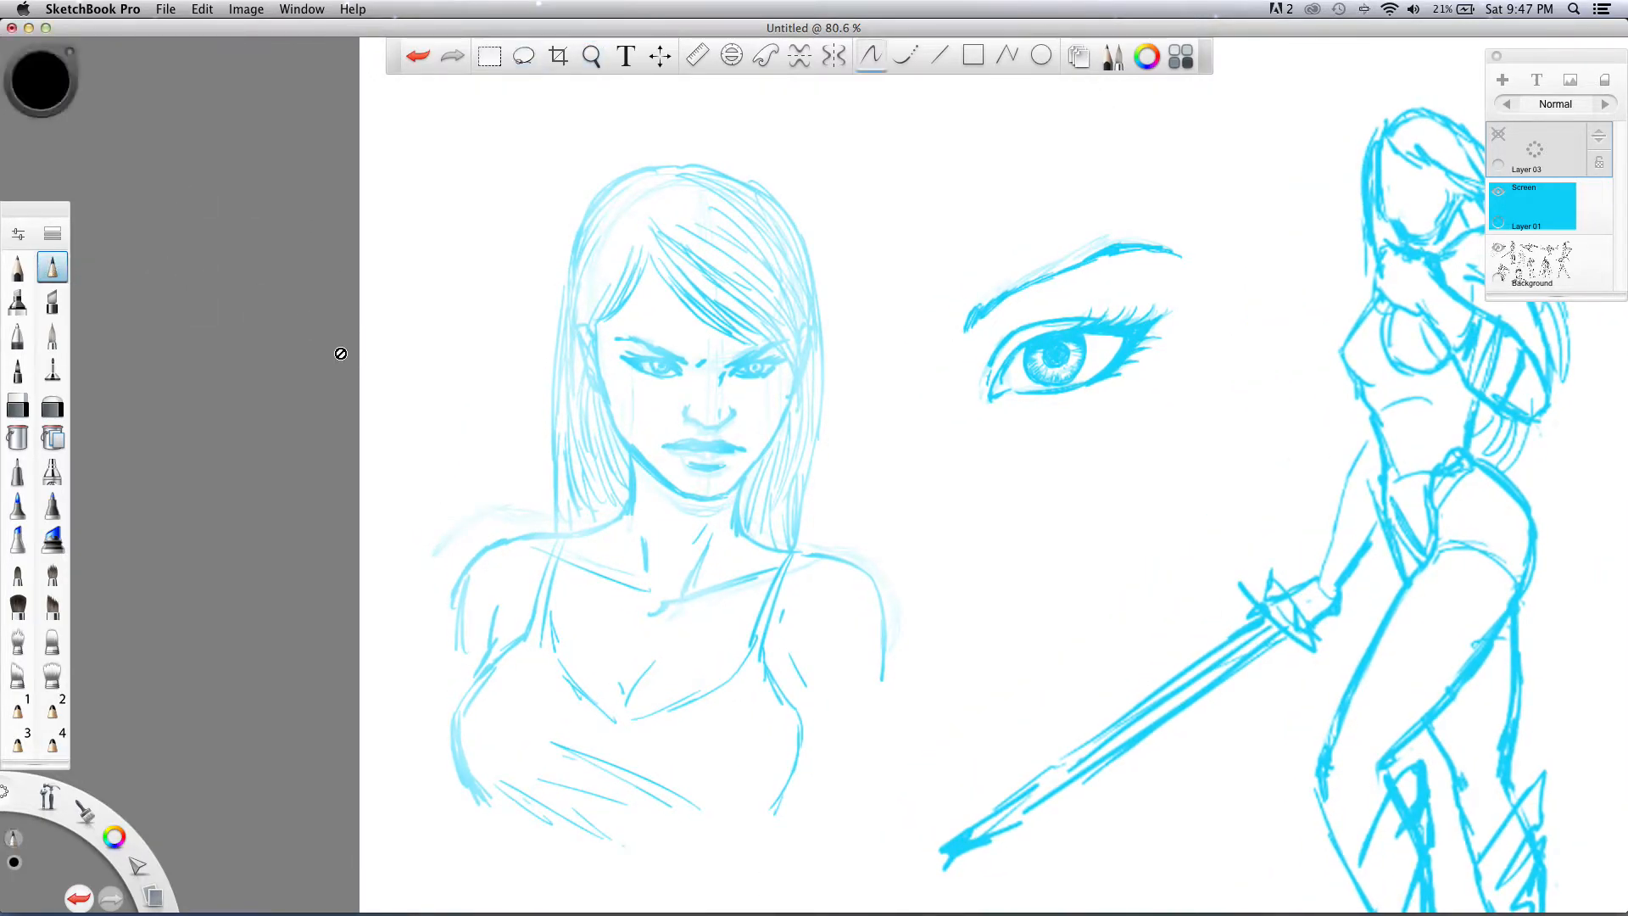
{"action": "left_click", "coordinate": [1498, 134]}
{"action": "mouse_move", "coordinate": [438, 333]}
{"action": "left_mouse_down"}
{"action": "mouse_move", "coordinate": [492, 476]}
{"action": "mouse_move", "coordinate": [360, 352]}
{"action": "left_mouse_up"}
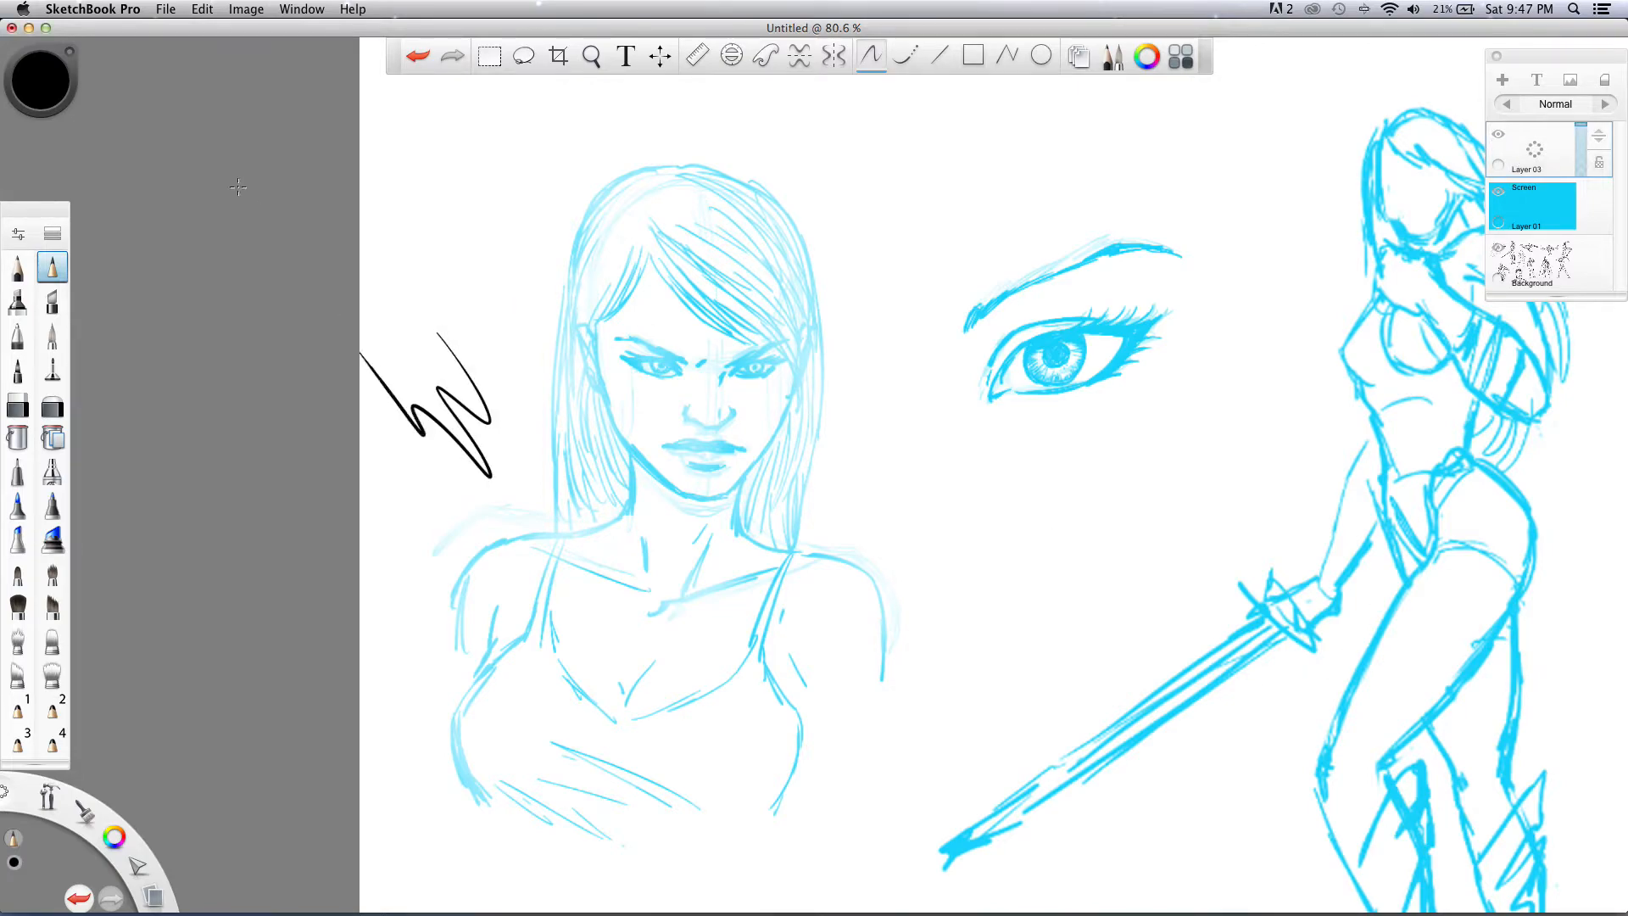
{"action": "key", "text": "super+z"}
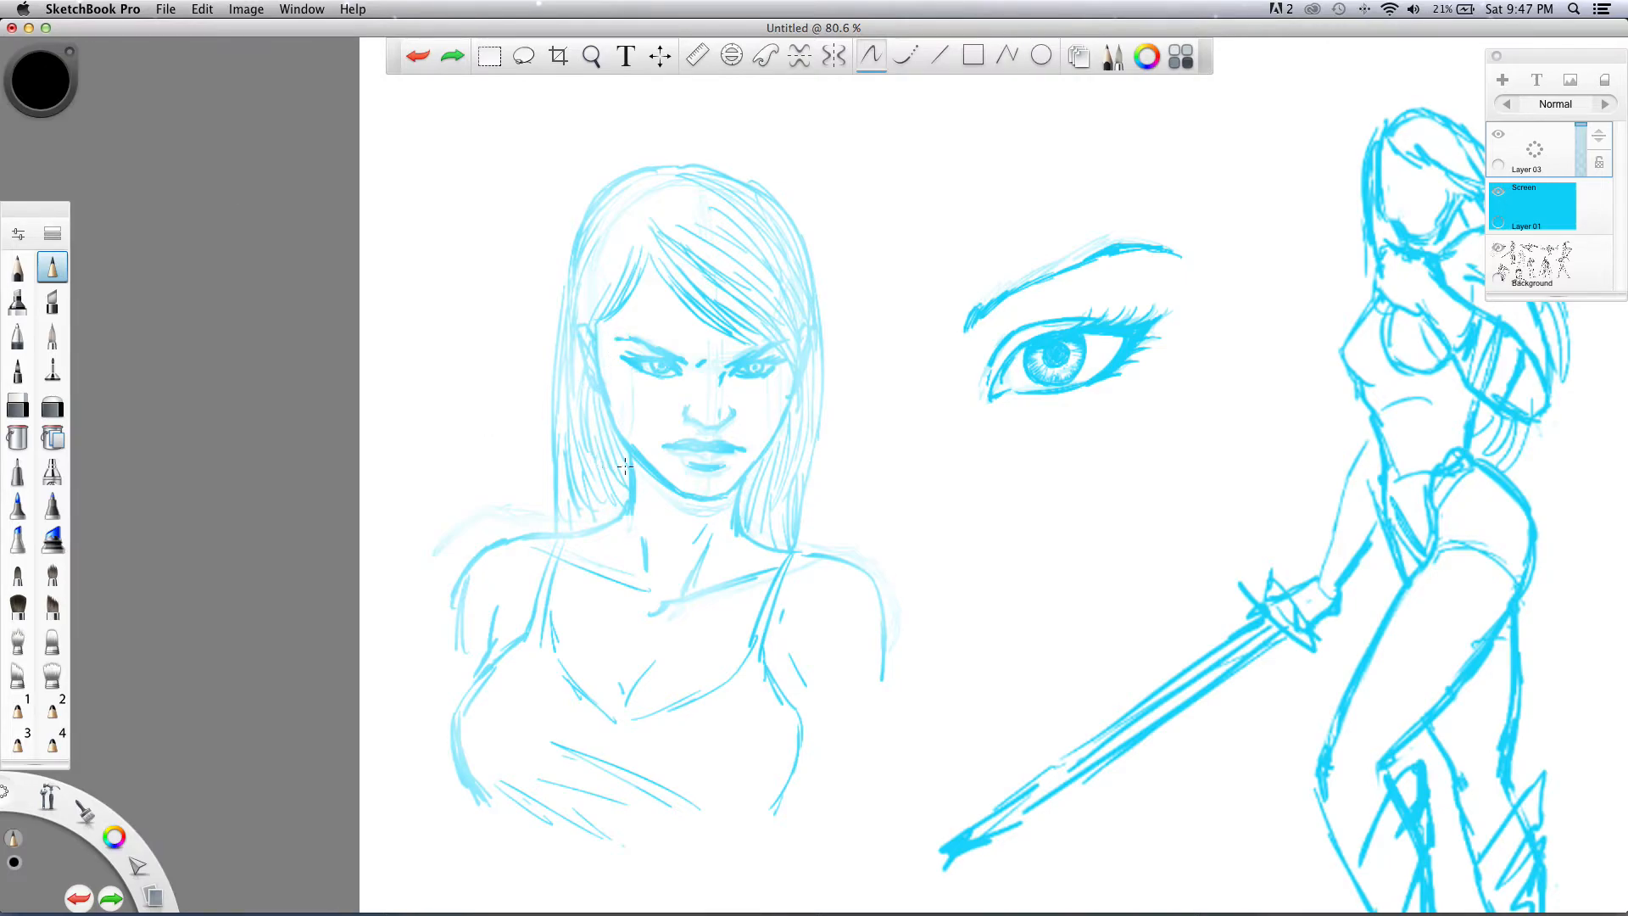
- Ink the woman's neck, shoulders, top straps and neckline, and her torso contour on the viewer's right, over the blue sketch
{"action": "mouse_move", "coordinate": [738, 483]}
{"action": "left_mouse_down"}
{"action": "mouse_move", "coordinate": [736, 540]}
{"action": "mouse_move", "coordinate": [736, 523]}
{"action": "mouse_move", "coordinate": [762, 547]}
{"action": "mouse_move", "coordinate": [742, 533]}
{"action": "mouse_move", "coordinate": [837, 560]}
{"action": "mouse_move", "coordinate": [875, 599]}
{"action": "mouse_move", "coordinate": [879, 635]}
{"action": "mouse_move", "coordinate": [871, 586]}
{"action": "mouse_move", "coordinate": [879, 689]}
{"action": "left_mouse_up"}
{"action": "mouse_move", "coordinate": [632, 458]}
{"action": "left_mouse_down"}
{"action": "mouse_move", "coordinate": [625, 518]}
{"action": "mouse_move", "coordinate": [486, 545]}
{"action": "mouse_move", "coordinate": [512, 543]}
{"action": "mouse_move", "coordinate": [468, 580]}
{"action": "mouse_move", "coordinate": [460, 646]}
{"action": "left_mouse_up"}
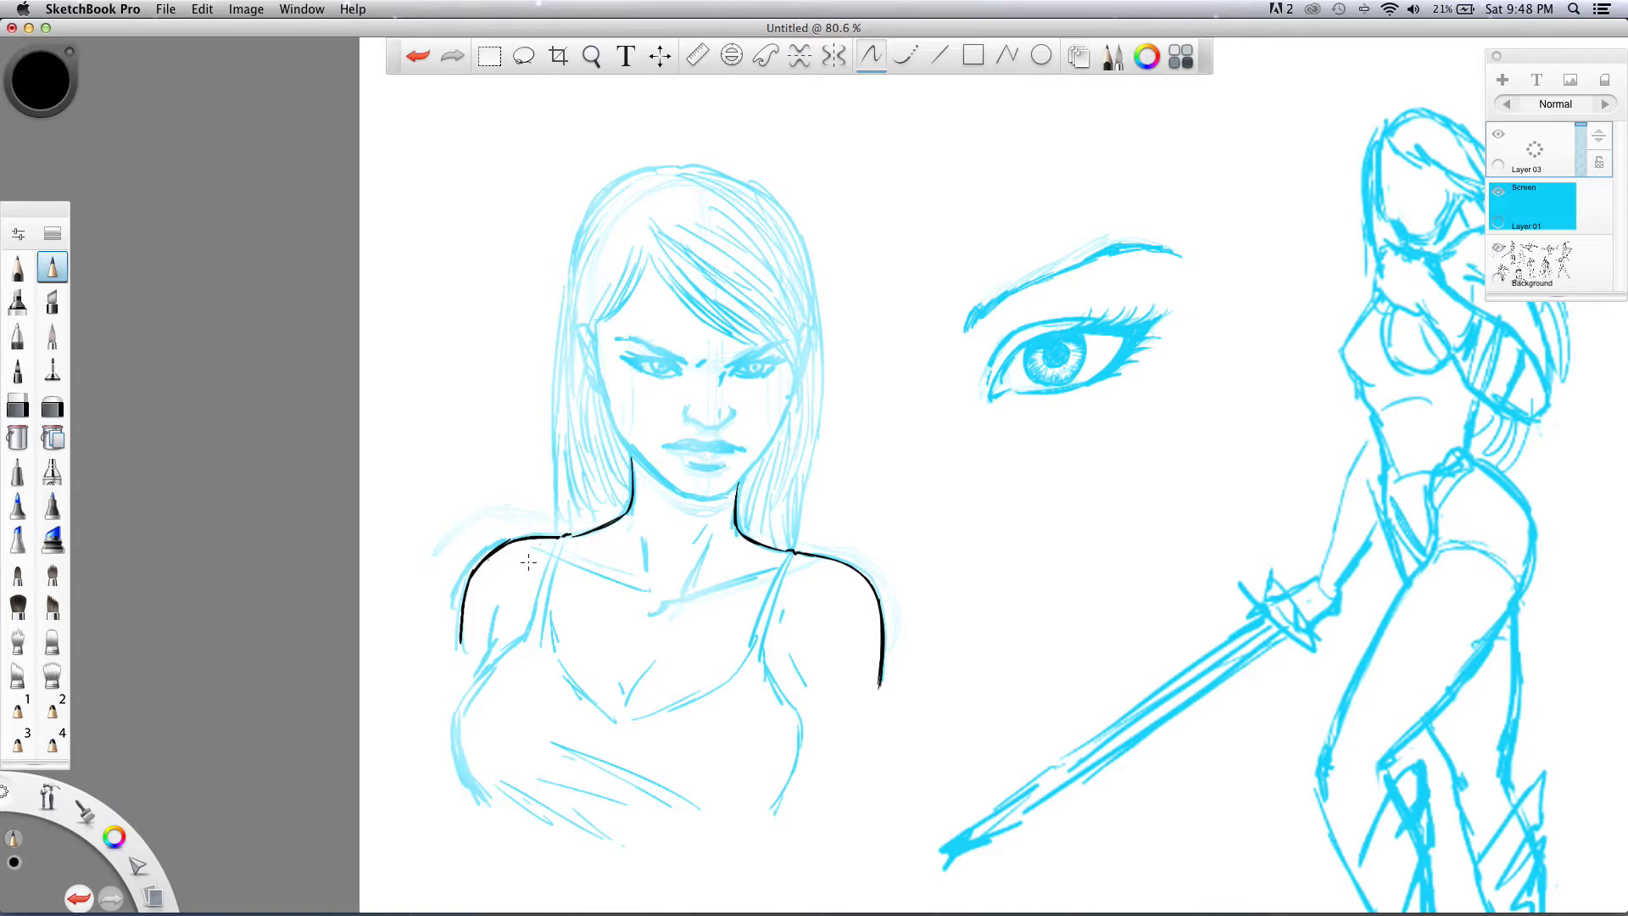
{"action": "left_click_drag", "start_coordinate": [488, 658], "coordinate": [476, 680]}
{"action": "mouse_move", "coordinate": [561, 536]}
{"action": "left_mouse_down"}
{"action": "mouse_move", "coordinate": [531, 630]}
{"action": "mouse_move", "coordinate": [552, 619]}
{"action": "mouse_move", "coordinate": [616, 720]}
{"action": "left_mouse_up"}
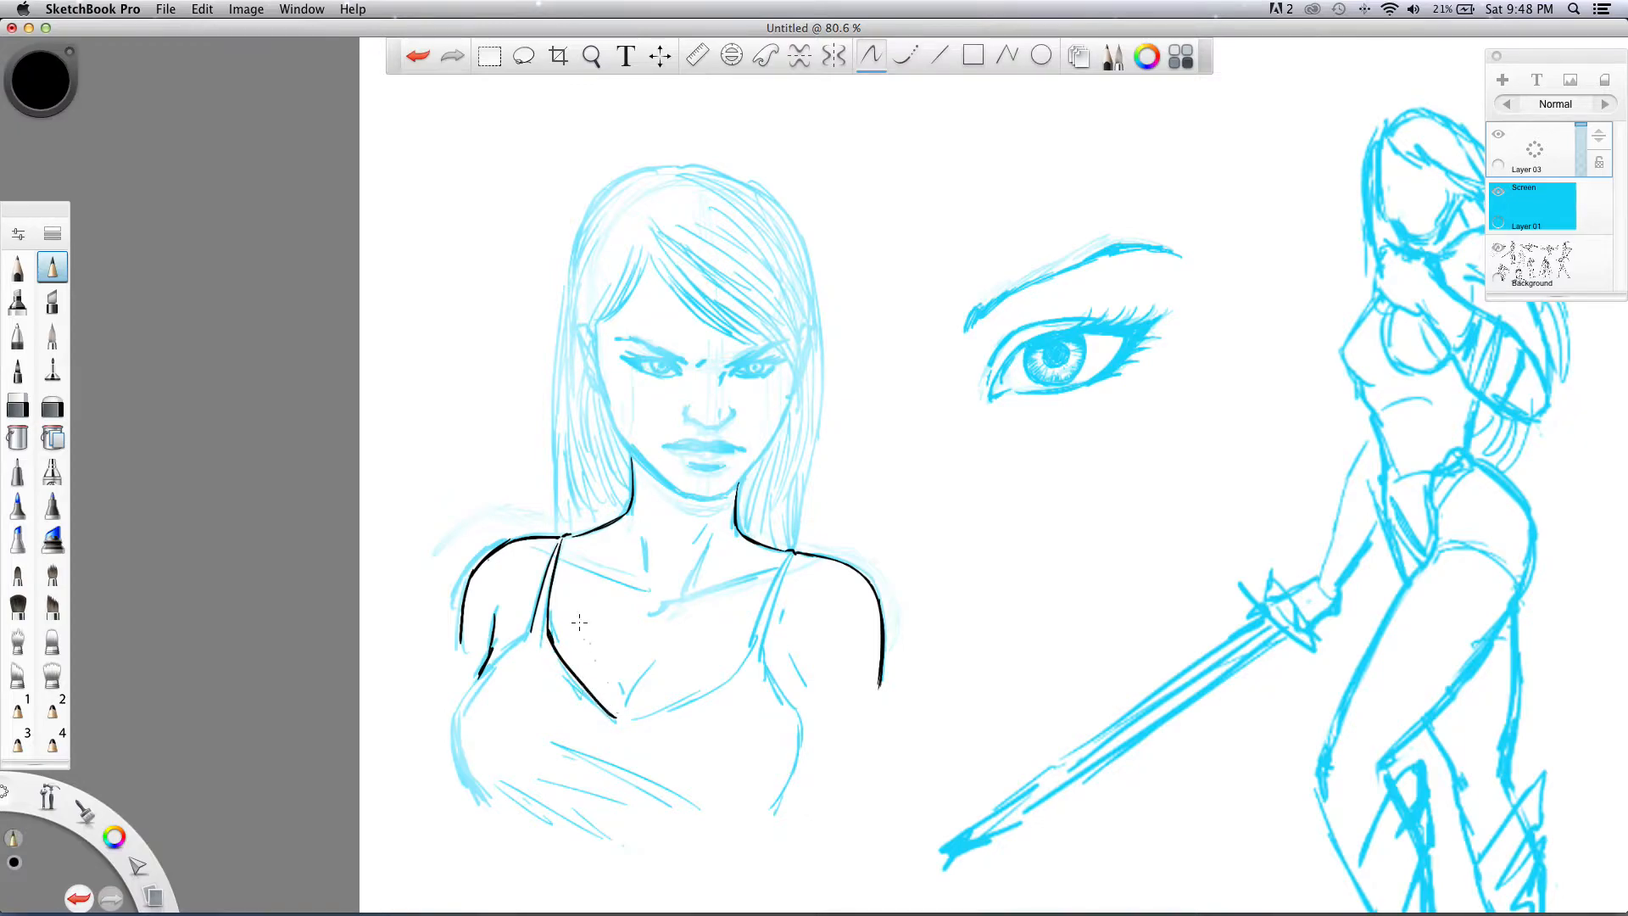
{"action": "left_click_drag", "start_coordinate": [737, 670], "coordinate": [607, 727]}
{"action": "mouse_move", "coordinate": [790, 556]}
{"action": "left_mouse_down"}
{"action": "mouse_move", "coordinate": [745, 666]}
{"action": "mouse_move", "coordinate": [778, 592]}
{"action": "mouse_move", "coordinate": [762, 650]}
{"action": "mouse_move", "coordinate": [797, 726]}
{"action": "mouse_move", "coordinate": [759, 827]}
{"action": "left_mouse_up"}
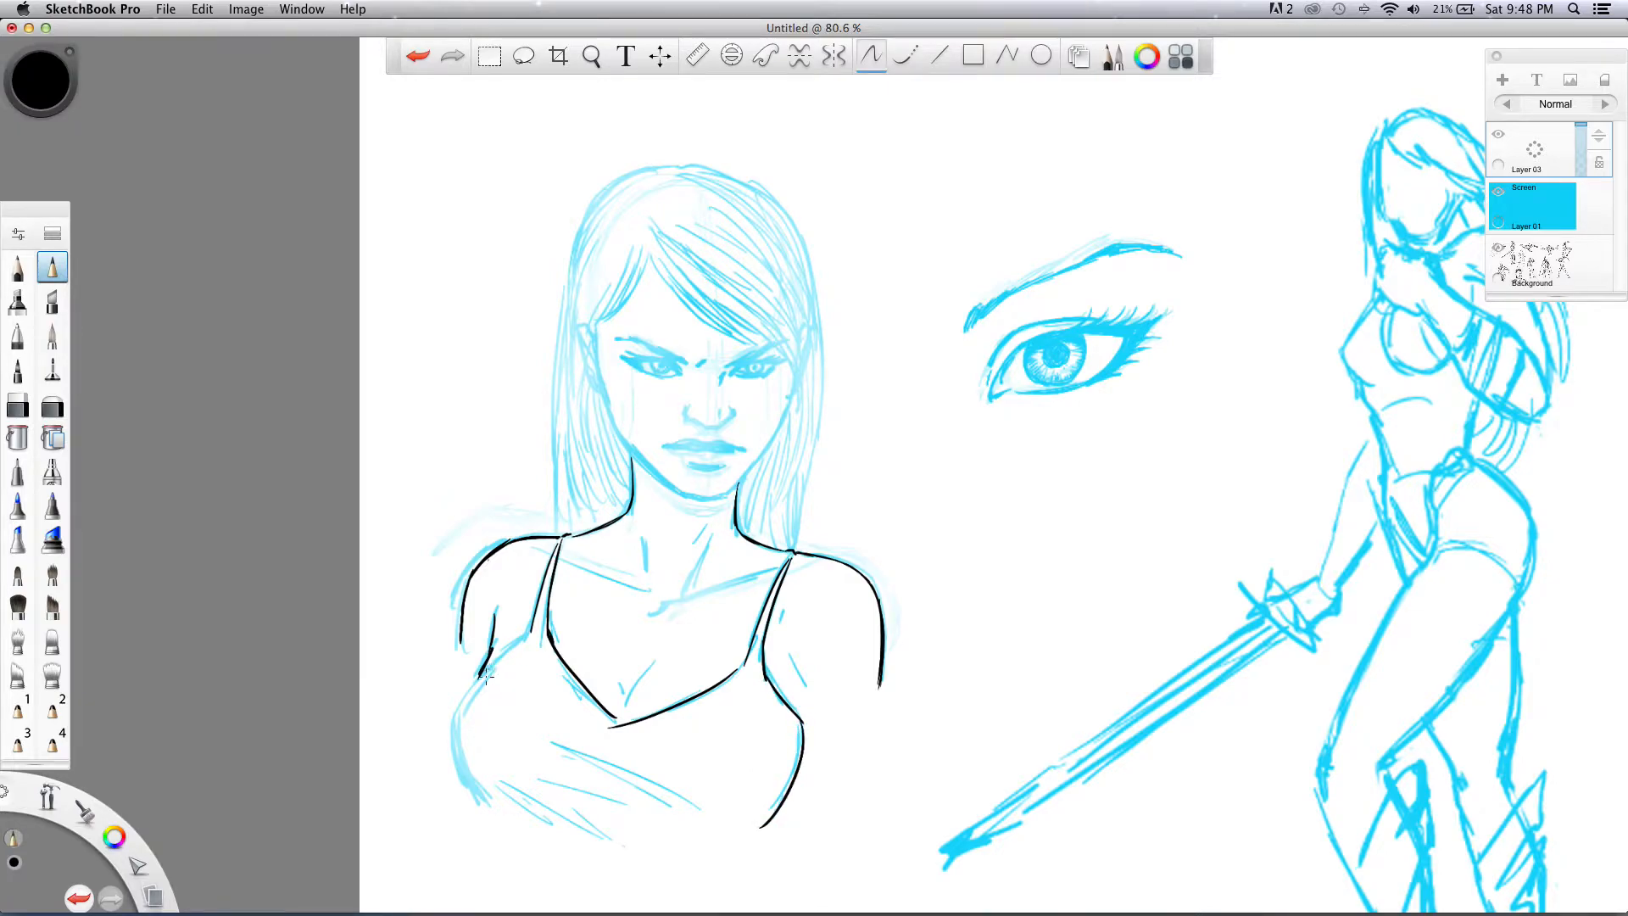
- Ink the chest contour on the viewer's left and the diagonal fabric folds across the woman's top
{"action": "mouse_move", "coordinate": [524, 633]}
{"action": "left_mouse_down"}
{"action": "mouse_move", "coordinate": [462, 701]}
{"action": "mouse_move", "coordinate": [455, 741]}
{"action": "mouse_move", "coordinate": [482, 796]}
{"action": "mouse_move", "coordinate": [462, 771]}
{"action": "mouse_move", "coordinate": [521, 836]}
{"action": "mouse_move", "coordinate": [598, 837]}
{"action": "left_mouse_up"}
{"action": "left_click_drag", "start_coordinate": [540, 783], "coordinate": [641, 820]}
{"action": "mouse_move", "coordinate": [547, 750]}
{"action": "left_mouse_down"}
{"action": "mouse_move", "coordinate": [645, 808]}
{"action": "mouse_move", "coordinate": [638, 782]}
{"action": "mouse_move", "coordinate": [664, 783]}
{"action": "left_mouse_up"}
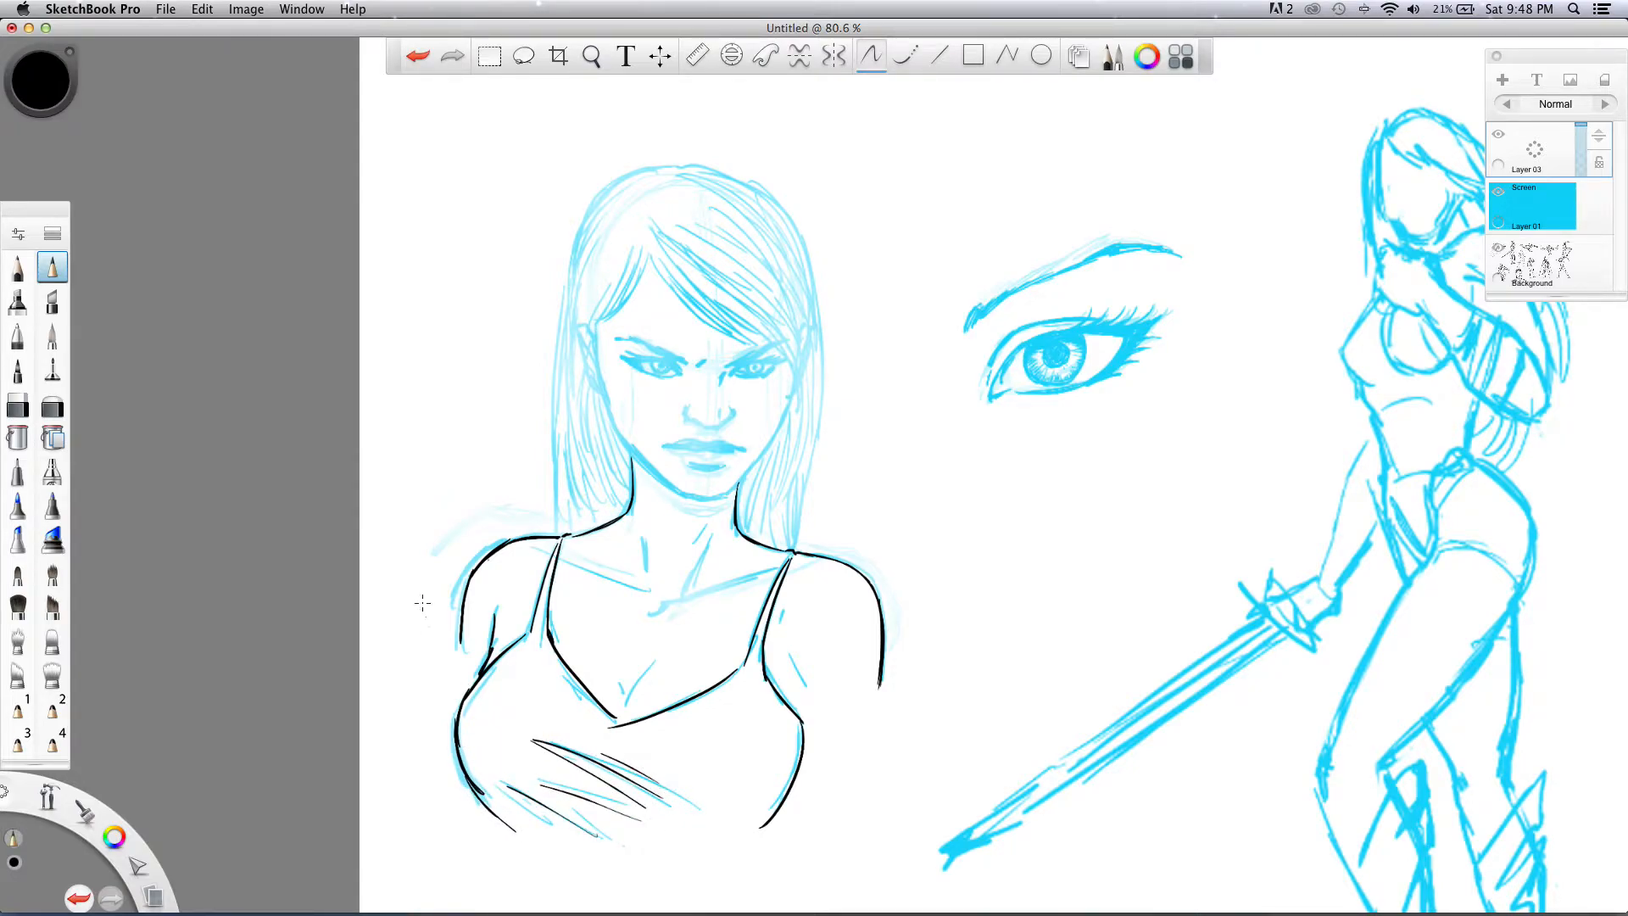
- Ink the woman's cleavage line, collarbones and neck tendons, and extend the outlines of both upper arms
{"action": "left_click_drag", "start_coordinate": [621, 714], "coordinate": [649, 666]}
{"action": "left_click_drag", "start_coordinate": [777, 567], "coordinate": [674, 603]}
{"action": "left_click_drag", "start_coordinate": [644, 602], "coordinate": [572, 556]}
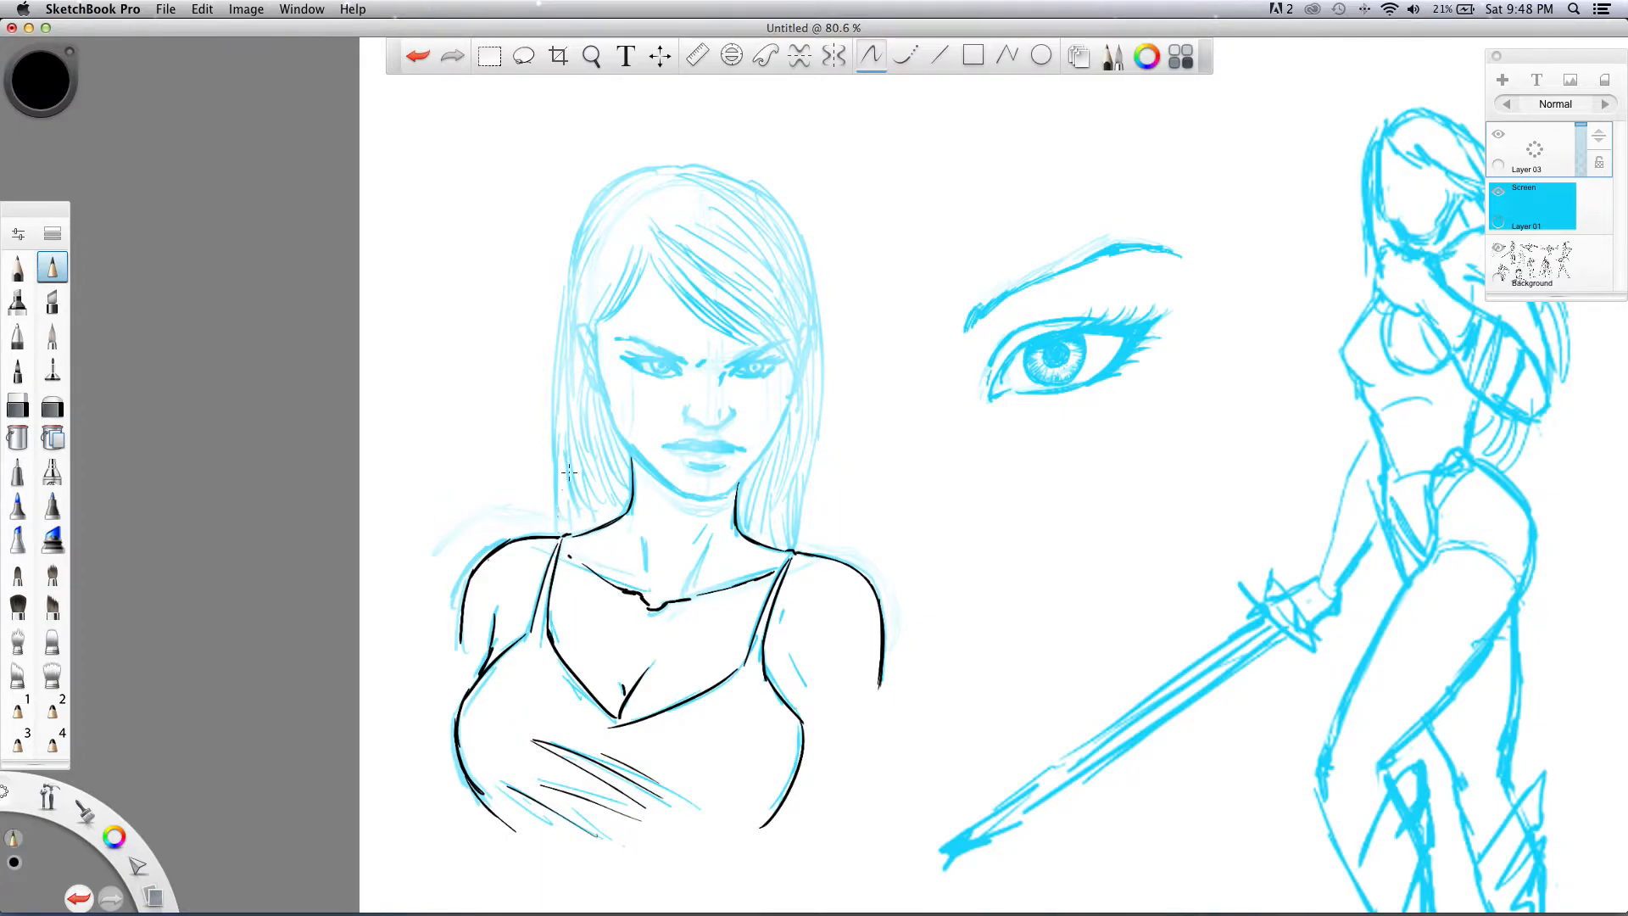
{"action": "mouse_move", "coordinate": [668, 599]}
{"action": "left_mouse_down"}
{"action": "mouse_move", "coordinate": [708, 534]}
{"action": "mouse_move", "coordinate": [664, 540]}
{"action": "mouse_move", "coordinate": [655, 586]}
{"action": "mouse_move", "coordinate": [650, 543]}
{"action": "left_mouse_up"}
{"action": "mouse_move", "coordinate": [777, 669]}
{"action": "left_mouse_down"}
{"action": "mouse_move", "coordinate": [787, 687]}
{"action": "mouse_move", "coordinate": [882, 697]}
{"action": "mouse_move", "coordinate": [871, 827]}
{"action": "left_mouse_up"}
{"action": "left_click_drag", "start_coordinate": [460, 635], "coordinate": [459, 677]}
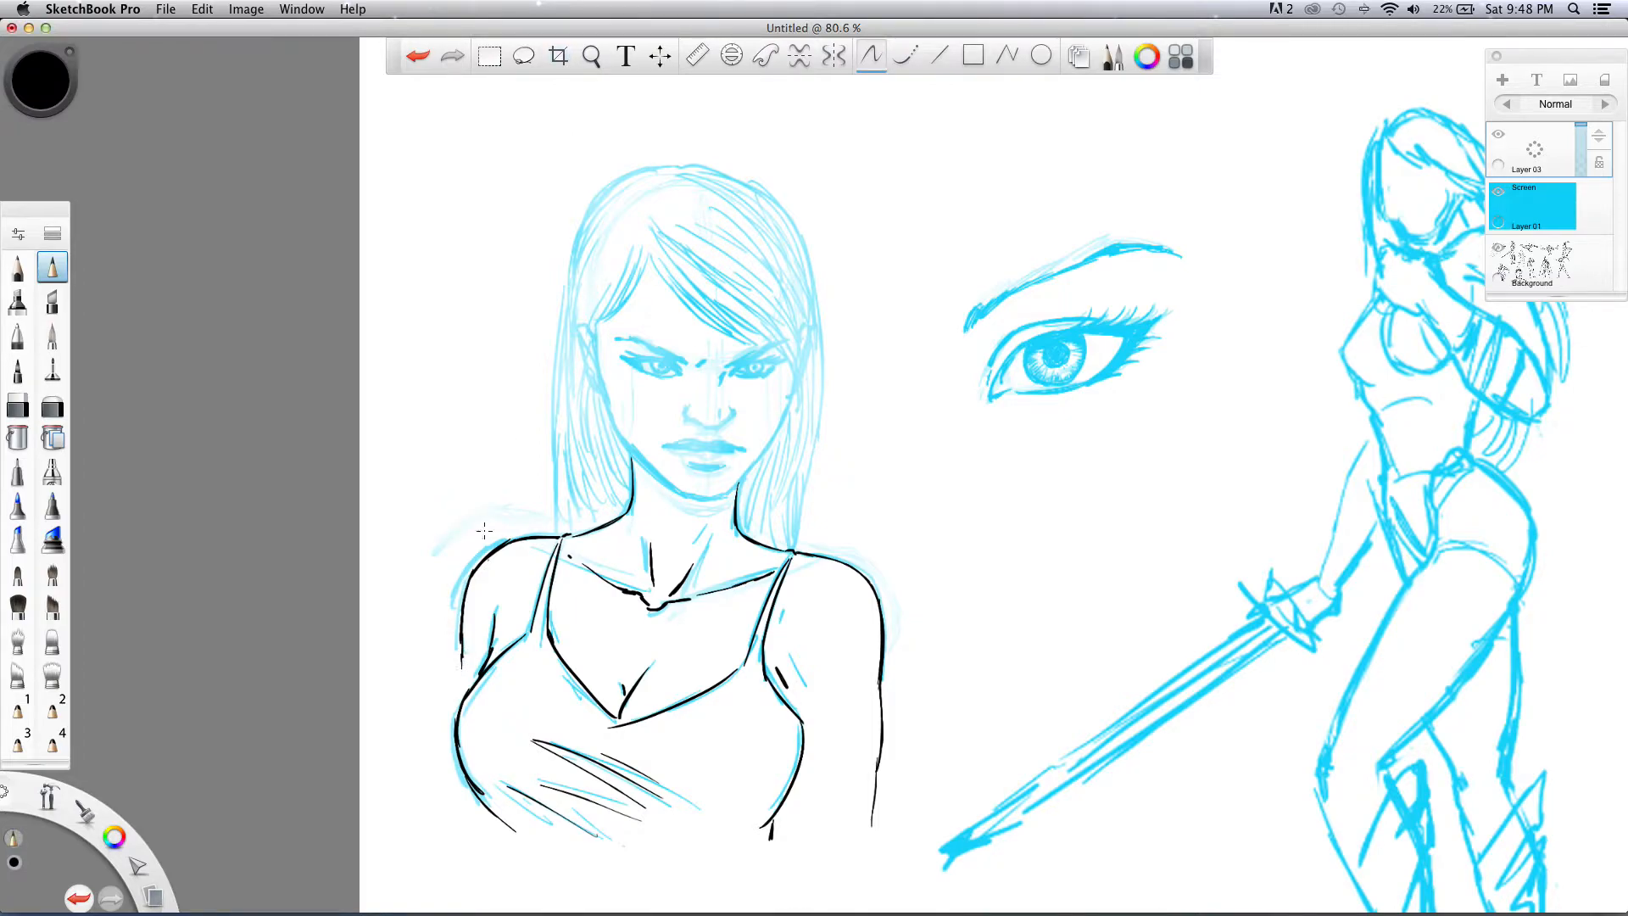
- Ink the outer edge of the hair on the viewer's left and add strands down to the shoulder
{"action": "key", "text": "space"}
{"action": "left_click_drag", "start_coordinate": [665, 325], "coordinate": [696, 336]}
{"action": "key", "text": "space"}
{"action": "left_click_drag", "start_coordinate": [626, 277], "coordinate": [612, 397]}
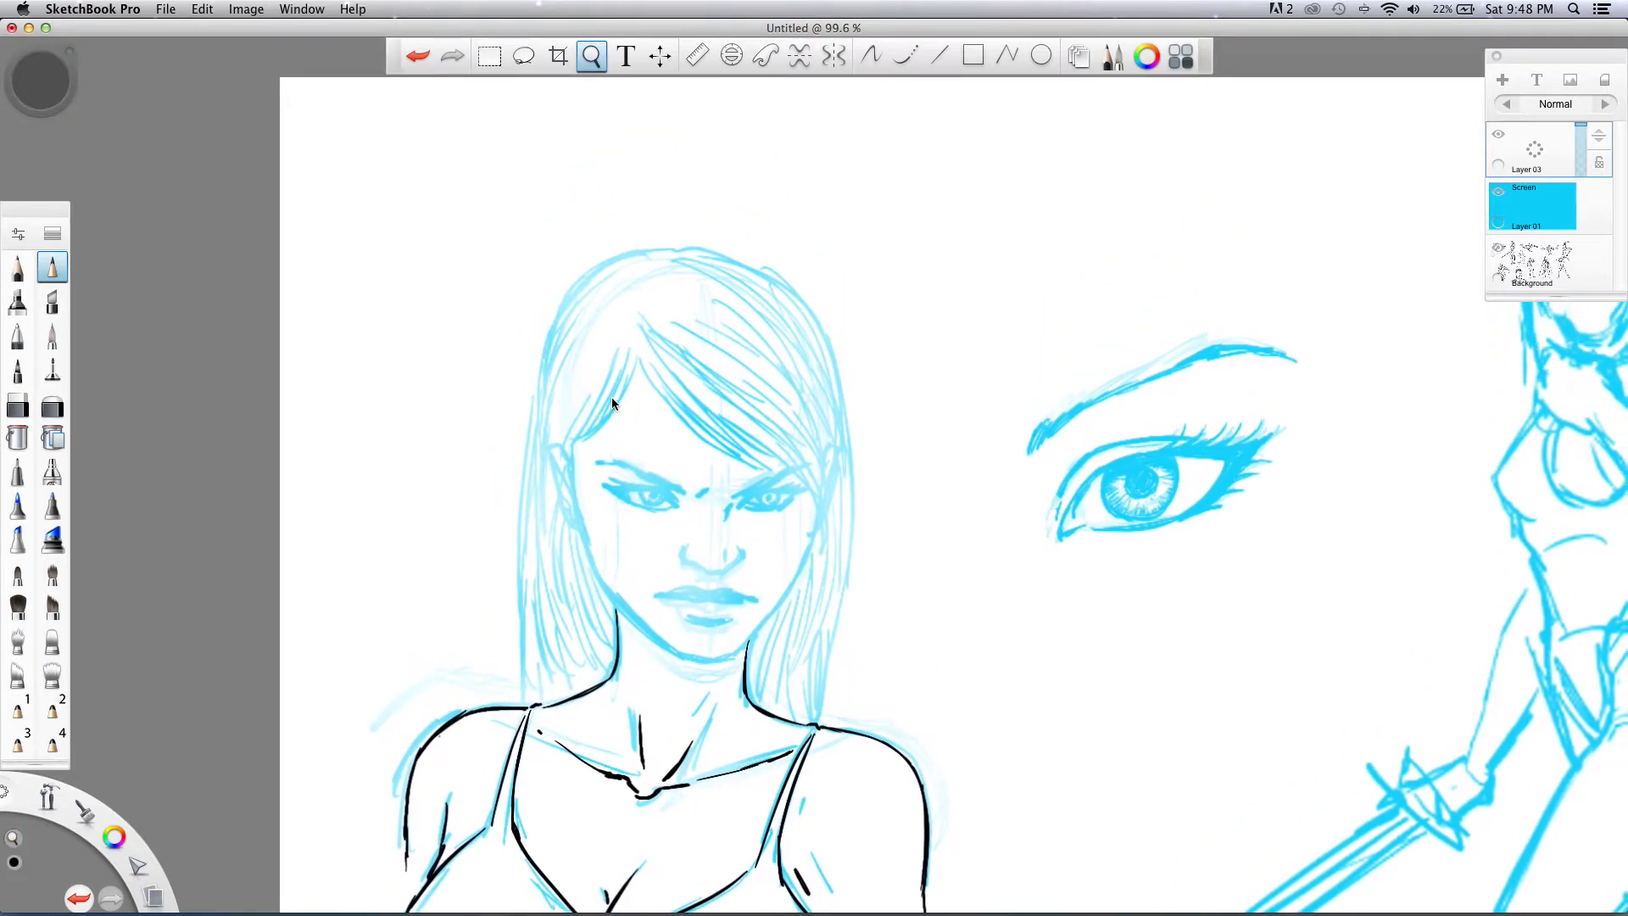
{"action": "mouse_move", "coordinate": [583, 284]}
{"action": "left_mouse_down"}
{"action": "mouse_move", "coordinate": [533, 407]}
{"action": "mouse_move", "coordinate": [525, 696]}
{"action": "mouse_move", "coordinate": [522, 625]}
{"action": "mouse_move", "coordinate": [523, 660]}
{"action": "left_mouse_up"}
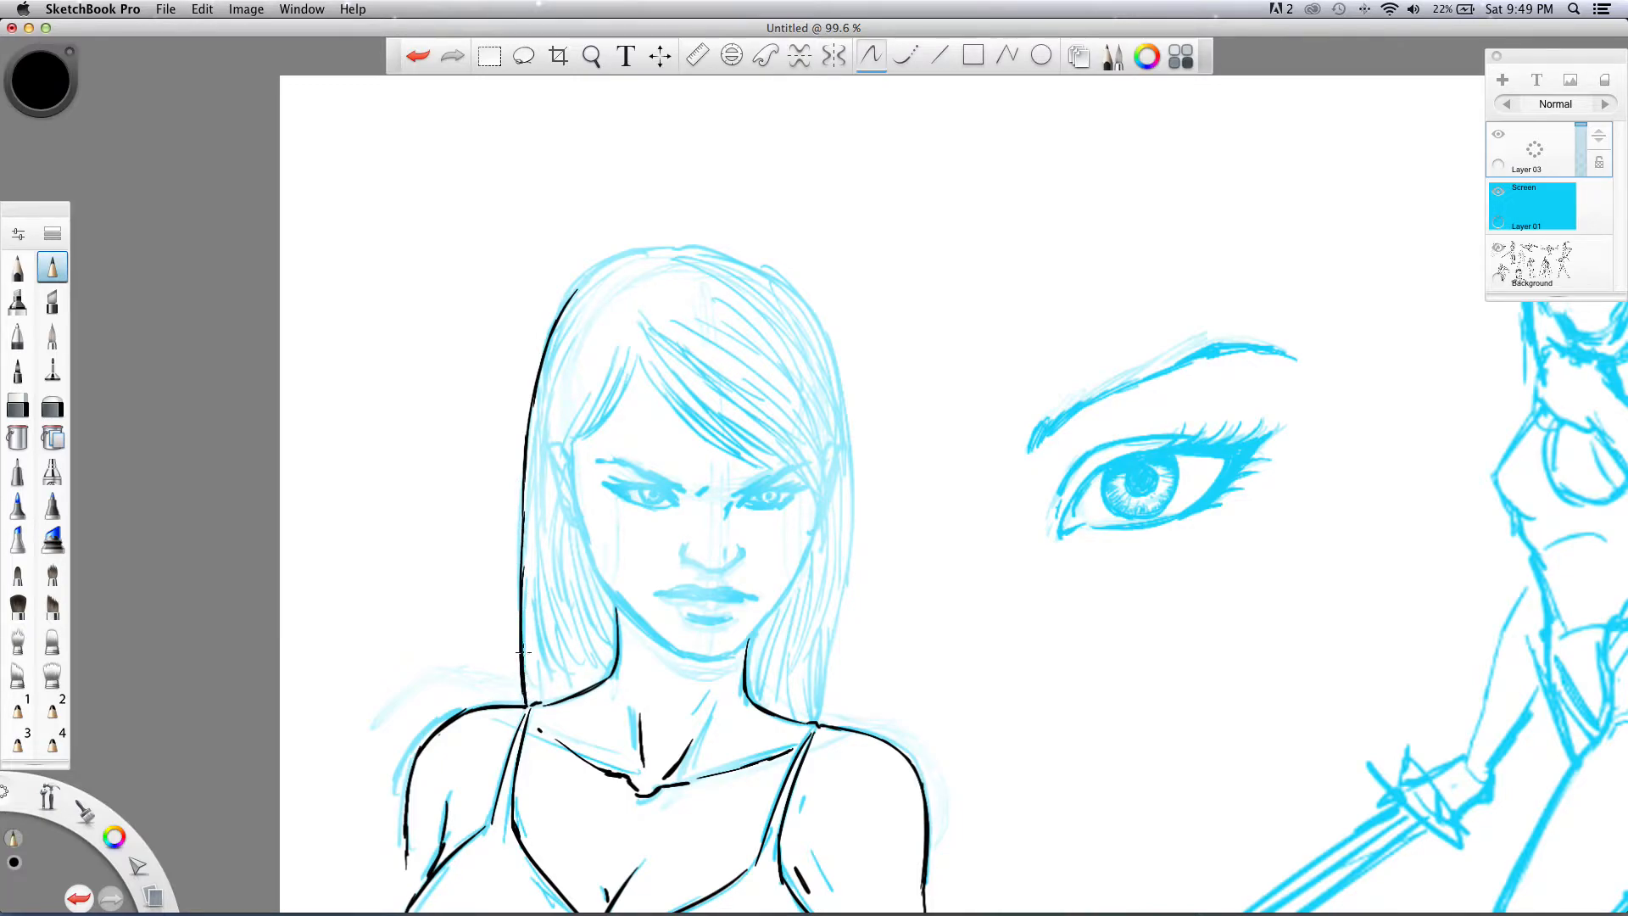
{"action": "mouse_move", "coordinate": [526, 577]}
{"action": "left_mouse_down"}
{"action": "mouse_move", "coordinate": [532, 702]}
{"action": "mouse_move", "coordinate": [551, 695]}
{"action": "left_mouse_up"}
{"action": "left_click_drag", "start_coordinate": [536, 530], "coordinate": [544, 587]}
{"action": "mouse_move", "coordinate": [547, 586]}
{"action": "left_mouse_down"}
{"action": "mouse_move", "coordinate": [576, 631]}
{"action": "mouse_move", "coordinate": [553, 581]}
{"action": "mouse_move", "coordinate": [596, 676]}
{"action": "left_mouse_up"}
{"action": "left_click_drag", "start_coordinate": [602, 660], "coordinate": [609, 672]}
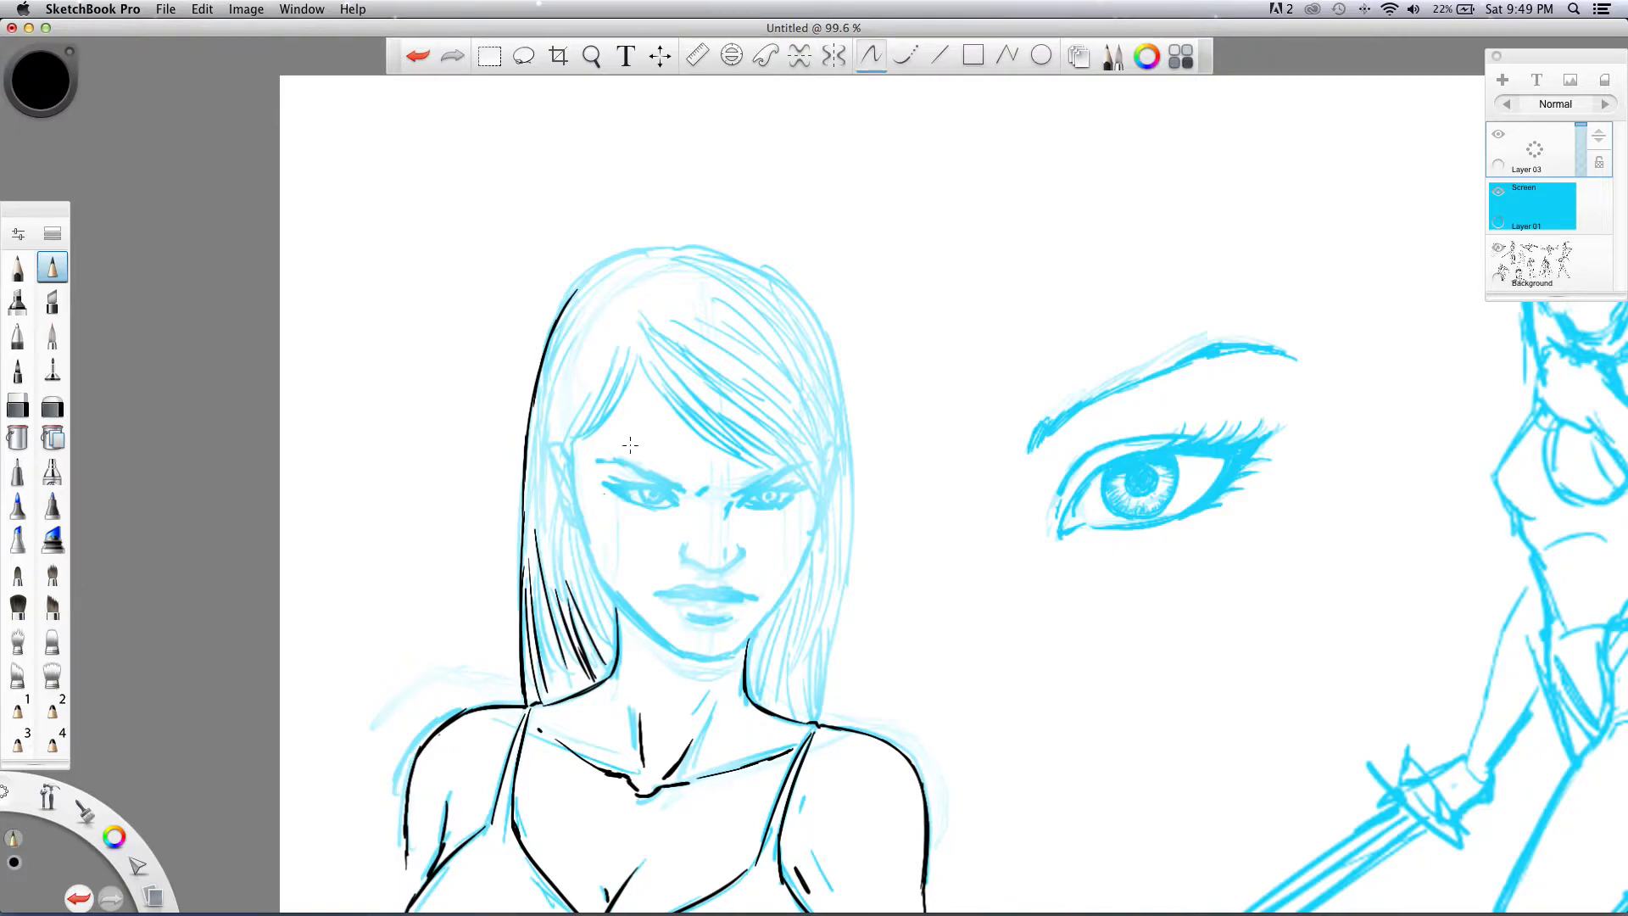
- Ink the swept fringe from the parting toward the viewer's right, continuing its strands down beside the cheek
{"action": "mouse_move", "coordinate": [642, 359]}
{"action": "left_mouse_down"}
{"action": "mouse_move", "coordinate": [668, 408]}
{"action": "mouse_move", "coordinate": [736, 457]}
{"action": "mouse_move", "coordinate": [694, 430]}
{"action": "mouse_move", "coordinate": [763, 460]}
{"action": "mouse_move", "coordinate": [691, 407]}
{"action": "left_mouse_up"}
{"action": "mouse_move", "coordinate": [757, 458]}
{"action": "left_mouse_down"}
{"action": "mouse_move", "coordinate": [684, 390]}
{"action": "mouse_move", "coordinate": [815, 502]}
{"action": "mouse_move", "coordinate": [797, 470]}
{"action": "mouse_move", "coordinate": [814, 510]}
{"action": "mouse_move", "coordinate": [754, 415]}
{"action": "mouse_move", "coordinate": [804, 463]}
{"action": "left_mouse_up"}
{"action": "mouse_move", "coordinate": [723, 388]}
{"action": "left_mouse_down"}
{"action": "mouse_move", "coordinate": [810, 472]}
{"action": "mouse_move", "coordinate": [785, 432]}
{"action": "mouse_move", "coordinate": [818, 494]}
{"action": "left_mouse_up"}
{"action": "left_click_drag", "start_coordinate": [788, 438], "coordinate": [819, 494]}
{"action": "mouse_move", "coordinate": [775, 388]}
{"action": "left_mouse_down"}
{"action": "mouse_move", "coordinate": [831, 510]}
{"action": "mouse_move", "coordinate": [834, 481]}
{"action": "left_mouse_up"}
{"action": "mouse_move", "coordinate": [816, 403]}
{"action": "left_mouse_down"}
{"action": "mouse_move", "coordinate": [837, 526]}
{"action": "mouse_move", "coordinate": [804, 611]}
{"action": "mouse_move", "coordinate": [828, 500]}
{"action": "mouse_move", "coordinate": [780, 657]}
{"action": "left_mouse_up"}
{"action": "mouse_move", "coordinate": [831, 572]}
{"action": "left_mouse_down"}
{"action": "mouse_move", "coordinate": [792, 680]}
{"action": "mouse_move", "coordinate": [838, 583]}
{"action": "left_mouse_up"}
{"action": "mouse_move", "coordinate": [810, 649]}
{"action": "left_mouse_down"}
{"action": "mouse_move", "coordinate": [844, 515]}
{"action": "mouse_move", "coordinate": [827, 434]}
{"action": "left_mouse_up"}
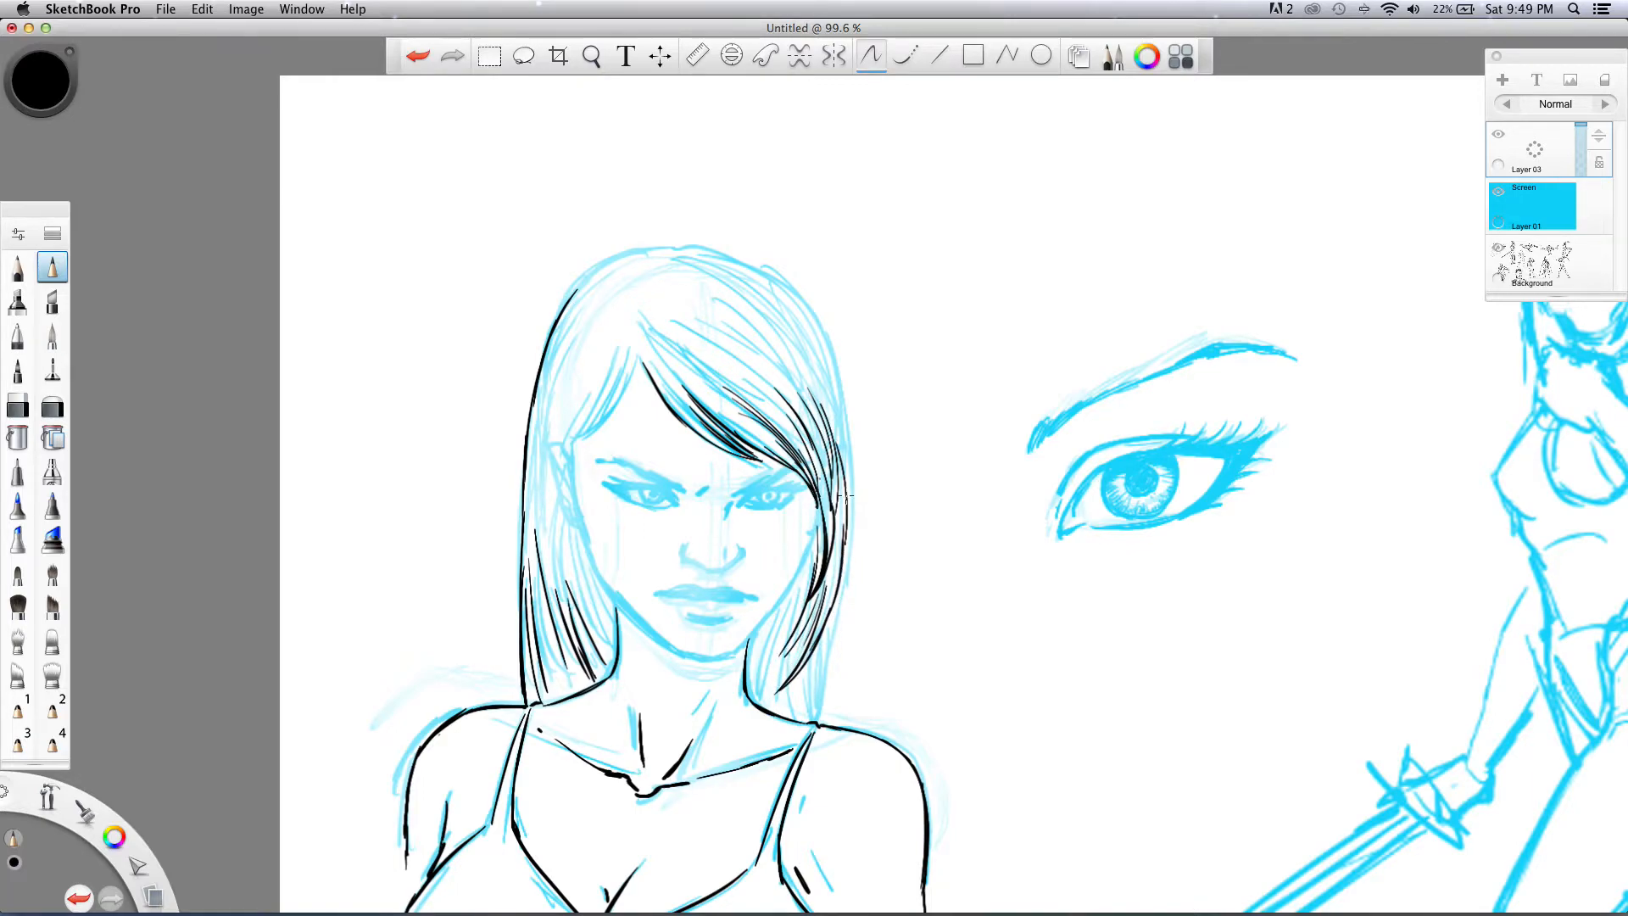
- Ink the outer hair edge on the viewer's right and fill the lower length with strands to the shoulder
{"action": "mouse_move", "coordinate": [851, 522]}
{"action": "left_mouse_down"}
{"action": "mouse_move", "coordinate": [840, 419]}
{"action": "mouse_move", "coordinate": [850, 477]}
{"action": "left_mouse_up"}
{"action": "left_click_drag", "start_coordinate": [838, 392], "coordinate": [855, 534]}
{"action": "mouse_move", "coordinate": [846, 463]}
{"action": "left_mouse_down"}
{"action": "mouse_move", "coordinate": [853, 575]}
{"action": "mouse_move", "coordinate": [812, 697]}
{"action": "left_mouse_up"}
{"action": "mouse_move", "coordinate": [829, 661]}
{"action": "left_mouse_down"}
{"action": "mouse_move", "coordinate": [812, 726]}
{"action": "mouse_move", "coordinate": [782, 716]}
{"action": "left_mouse_up"}
{"action": "left_click_drag", "start_coordinate": [797, 587], "coordinate": [767, 710]}
{"action": "left_click_drag", "start_coordinate": [766, 636], "coordinate": [751, 685]}
{"action": "left_click_drag", "start_coordinate": [801, 596], "coordinate": [784, 631]}
- Ink the fringe on the viewer's left of the parting and add more strands in the hair length below it
{"action": "left_click_drag", "start_coordinate": [577, 556], "coordinate": [616, 645]}
{"action": "left_click_drag", "start_coordinate": [557, 540], "coordinate": [570, 585]}
{"action": "mouse_move", "coordinate": [636, 352]}
{"action": "left_mouse_down"}
{"action": "mouse_move", "coordinate": [608, 423]}
{"action": "mouse_move", "coordinate": [633, 356]}
{"action": "mouse_move", "coordinate": [588, 432]}
{"action": "mouse_move", "coordinate": [625, 397]}
{"action": "mouse_move", "coordinate": [560, 439]}
{"action": "left_mouse_up"}
{"action": "left_click_drag", "start_coordinate": [612, 388], "coordinate": [561, 442]}
{"action": "left_click_drag", "start_coordinate": [630, 359], "coordinate": [578, 445]}
{"action": "mouse_move", "coordinate": [619, 378]}
{"action": "left_mouse_down"}
{"action": "mouse_move", "coordinate": [556, 439]}
{"action": "mouse_move", "coordinate": [590, 416]}
{"action": "mouse_move", "coordinate": [554, 434]}
{"action": "mouse_move", "coordinate": [619, 344]}
{"action": "mouse_move", "coordinate": [618, 266]}
{"action": "mouse_move", "coordinate": [681, 174]}
{"action": "mouse_move", "coordinate": [655, 277]}
{"action": "mouse_move", "coordinate": [589, 390]}
{"action": "mouse_move", "coordinate": [543, 434]}
{"action": "left_mouse_up"}
{"action": "left_click_drag", "start_coordinate": [596, 339], "coordinate": [560, 399]}
{"action": "mouse_move", "coordinate": [578, 367]}
{"action": "left_mouse_down"}
{"action": "mouse_move", "coordinate": [531, 450]}
{"action": "mouse_move", "coordinate": [534, 553]}
{"action": "left_mouse_up"}
{"action": "mouse_move", "coordinate": [558, 487]}
{"action": "left_mouse_down"}
{"action": "mouse_move", "coordinate": [544, 585]}
{"action": "mouse_move", "coordinate": [563, 577]}
{"action": "left_mouse_up"}
{"action": "mouse_move", "coordinate": [547, 658]}
{"action": "left_mouse_down"}
{"action": "mouse_move", "coordinate": [561, 708]}
{"action": "mouse_move", "coordinate": [568, 688]}
{"action": "left_mouse_up"}
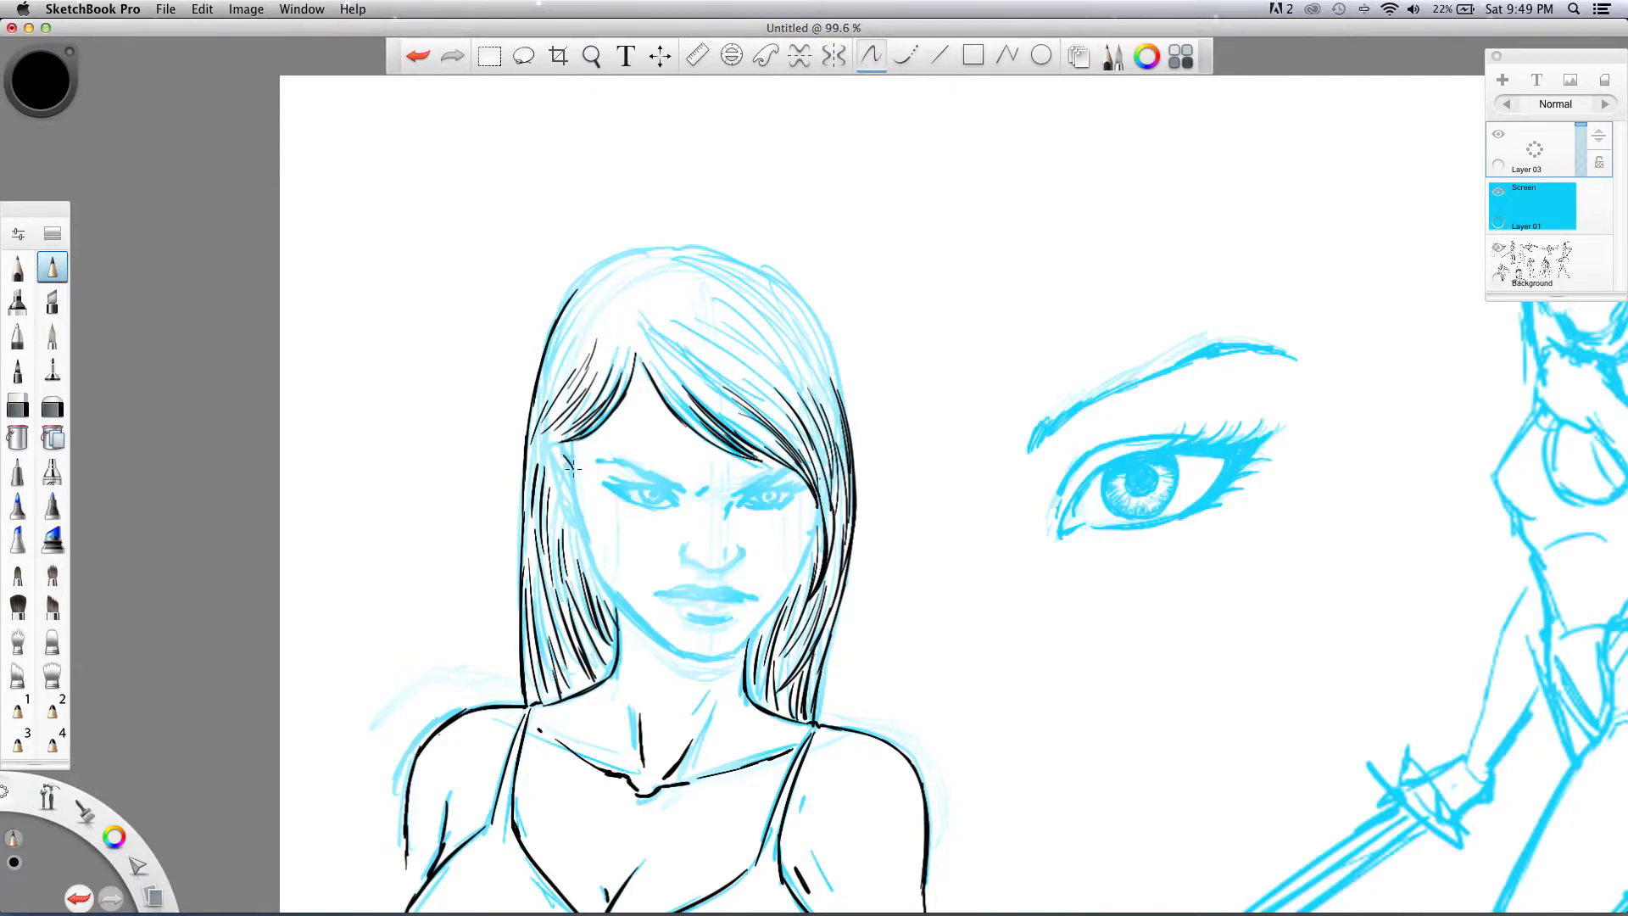
- Ink the woman's ear, jawline and chin, and the cheek contour on the viewer's right
{"action": "mouse_move", "coordinate": [553, 458]}
{"action": "left_mouse_down"}
{"action": "mouse_move", "coordinate": [580, 530]}
{"action": "mouse_move", "coordinate": [549, 394]}
{"action": "mouse_move", "coordinate": [600, 373]}
{"action": "mouse_move", "coordinate": [614, 417]}
{"action": "mouse_move", "coordinate": [591, 566]}
{"action": "mouse_move", "coordinate": [580, 541]}
{"action": "mouse_move", "coordinate": [592, 566]}
{"action": "mouse_move", "coordinate": [582, 526]}
{"action": "mouse_move", "coordinate": [619, 598]}
{"action": "mouse_move", "coordinate": [605, 590]}
{"action": "mouse_move", "coordinate": [684, 649]}
{"action": "left_mouse_up"}
{"action": "mouse_move", "coordinate": [627, 608]}
{"action": "left_mouse_down"}
{"action": "mouse_move", "coordinate": [680, 658]}
{"action": "mouse_move", "coordinate": [725, 658]}
{"action": "mouse_move", "coordinate": [801, 575]}
{"action": "mouse_move", "coordinate": [816, 502]}
{"action": "left_mouse_up"}
{"action": "left_click_drag", "start_coordinate": [800, 571], "coordinate": [744, 642]}
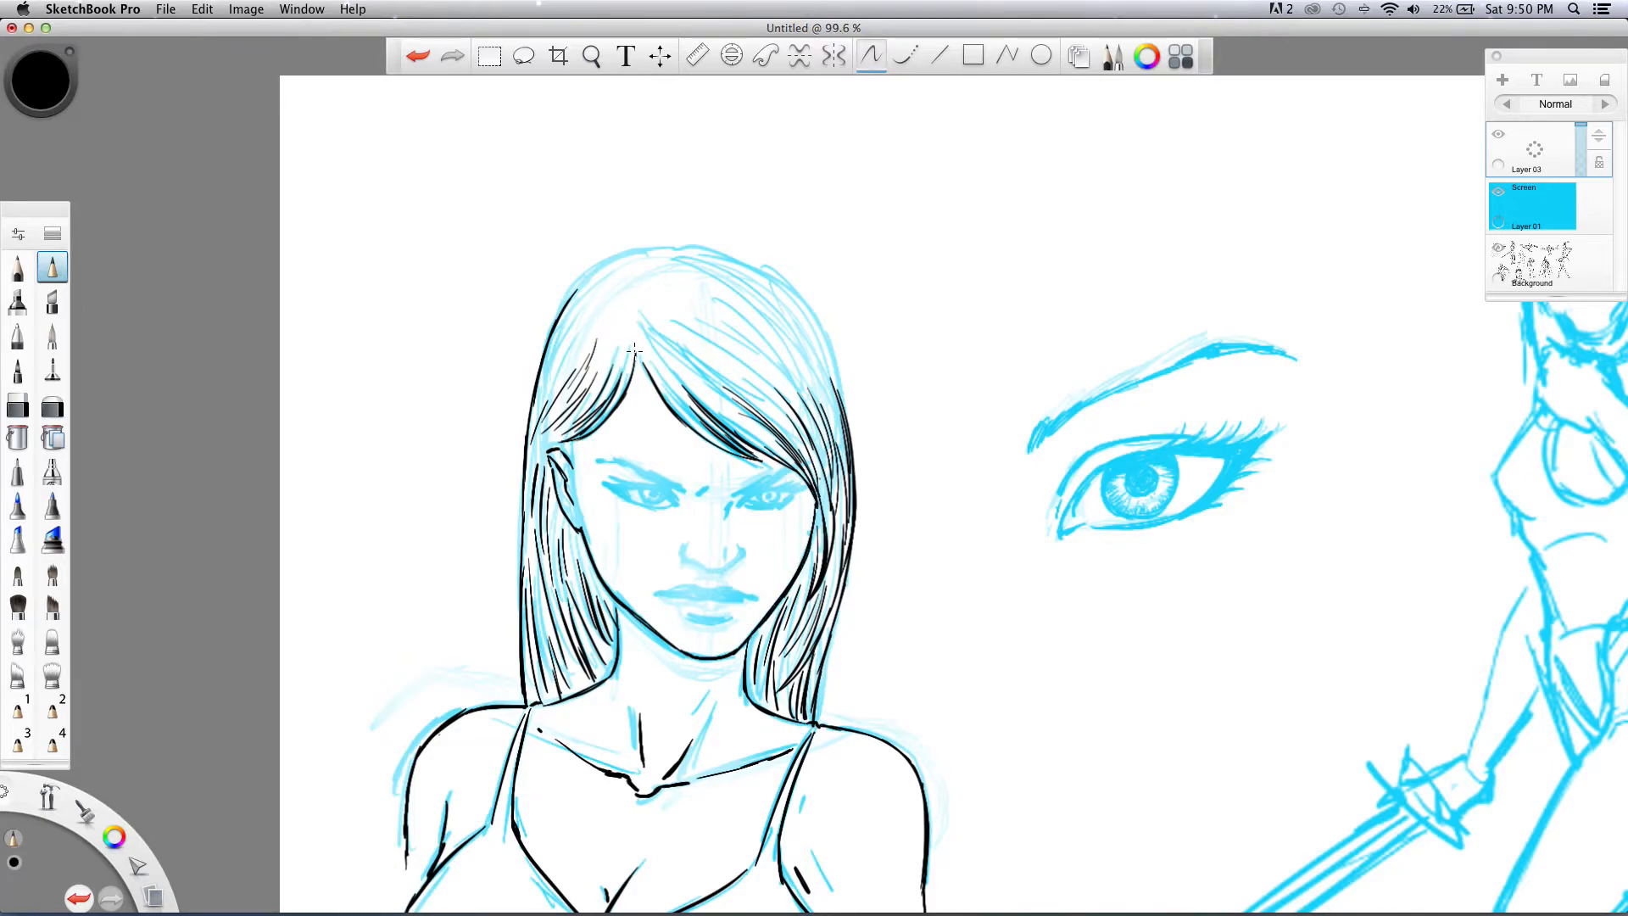
- Add long flowing hair strands from the parting across the head toward the viewer's right
{"action": "mouse_move", "coordinate": [638, 355]}
{"action": "left_mouse_down"}
{"action": "mouse_move", "coordinate": [691, 411]}
{"action": "mouse_move", "coordinate": [731, 383]}
{"action": "left_mouse_up"}
{"action": "left_click_drag", "start_coordinate": [655, 316], "coordinate": [761, 383]}
{"action": "left_click_drag", "start_coordinate": [725, 323], "coordinate": [803, 400]}
{"action": "left_click_drag", "start_coordinate": [718, 292], "coordinate": [792, 367]}
{"action": "mouse_move", "coordinate": [672, 272]}
{"action": "left_mouse_down"}
{"action": "mouse_move", "coordinate": [788, 341]}
{"action": "mouse_move", "coordinate": [821, 381]}
{"action": "left_mouse_up"}
{"action": "left_click_drag", "start_coordinate": [777, 311], "coordinate": [817, 370]}
{"action": "left_click_drag", "start_coordinate": [783, 311], "coordinate": [828, 373]}
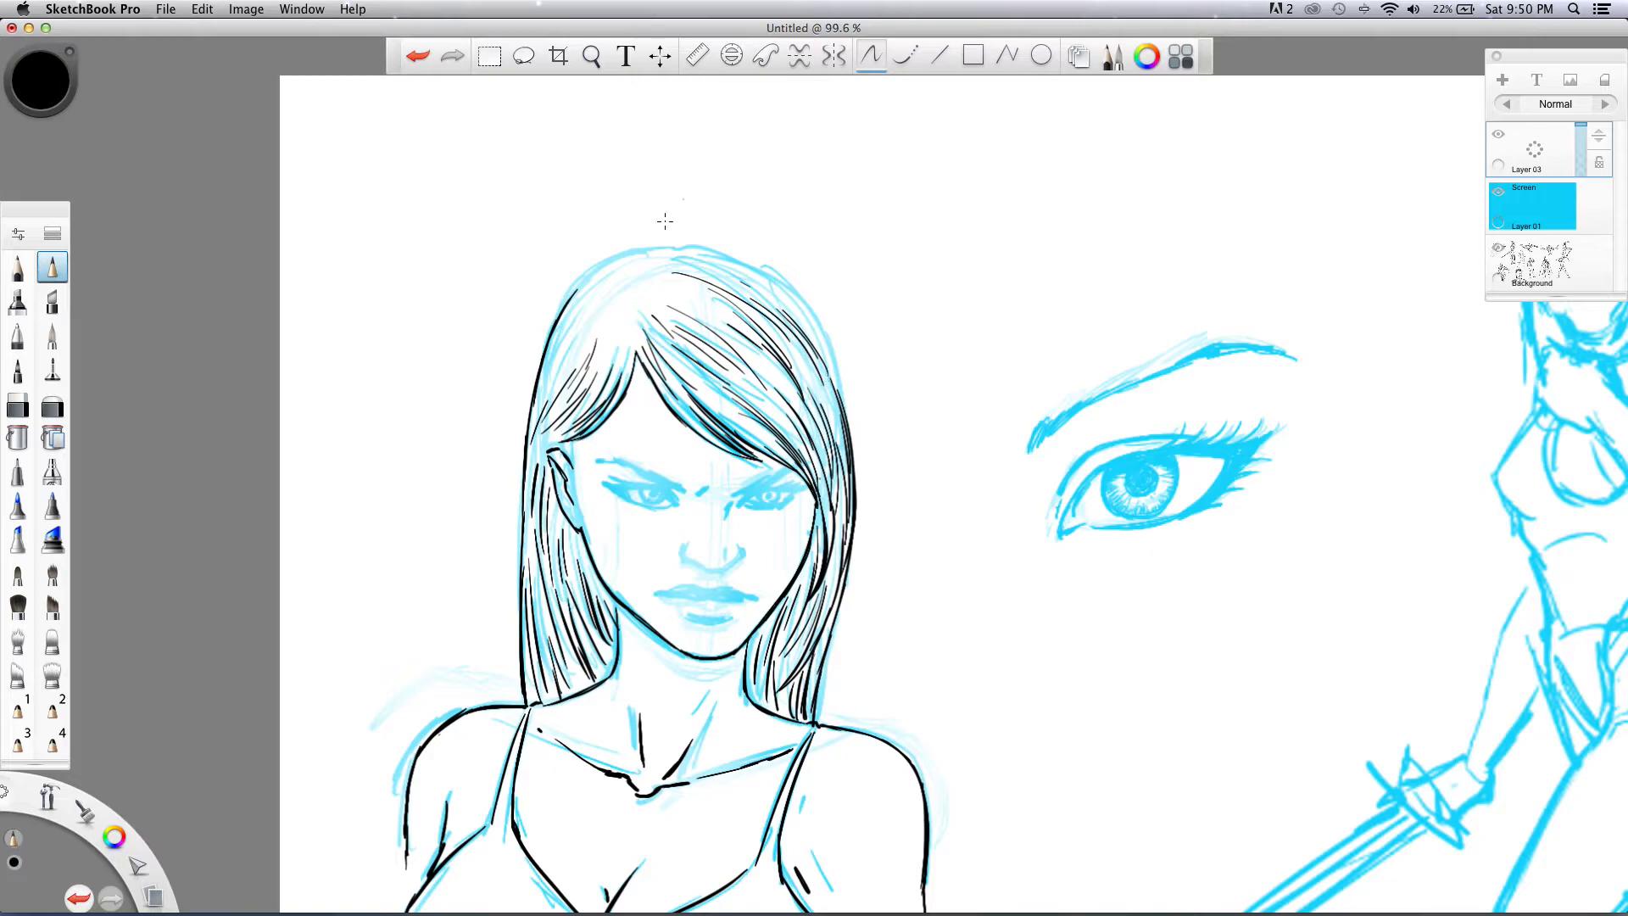
- Ink the outline of the crown, undoing rough strokes and redrawing the curve down to both sides of the hair
{"action": "mouse_move", "coordinate": [656, 248]}
{"action": "left_mouse_down"}
{"action": "mouse_move", "coordinate": [597, 273]}
{"action": "mouse_move", "coordinate": [606, 263]}
{"action": "mouse_move", "coordinate": [565, 318]}
{"action": "left_mouse_up"}
{"action": "mouse_move", "coordinate": [667, 250]}
{"action": "left_mouse_down"}
{"action": "mouse_move", "coordinate": [746, 259]}
{"action": "mouse_move", "coordinate": [795, 301]}
{"action": "left_mouse_up"}
{"action": "key", "text": "super+z"}
{"action": "key", "text": "super+z"}
{"action": "mouse_move", "coordinate": [733, 263]}
{"action": "left_mouse_down"}
{"action": "mouse_move", "coordinate": [808, 302]}
{"action": "mouse_move", "coordinate": [845, 421]}
{"action": "mouse_move", "coordinate": [839, 366]}
{"action": "left_mouse_up"}
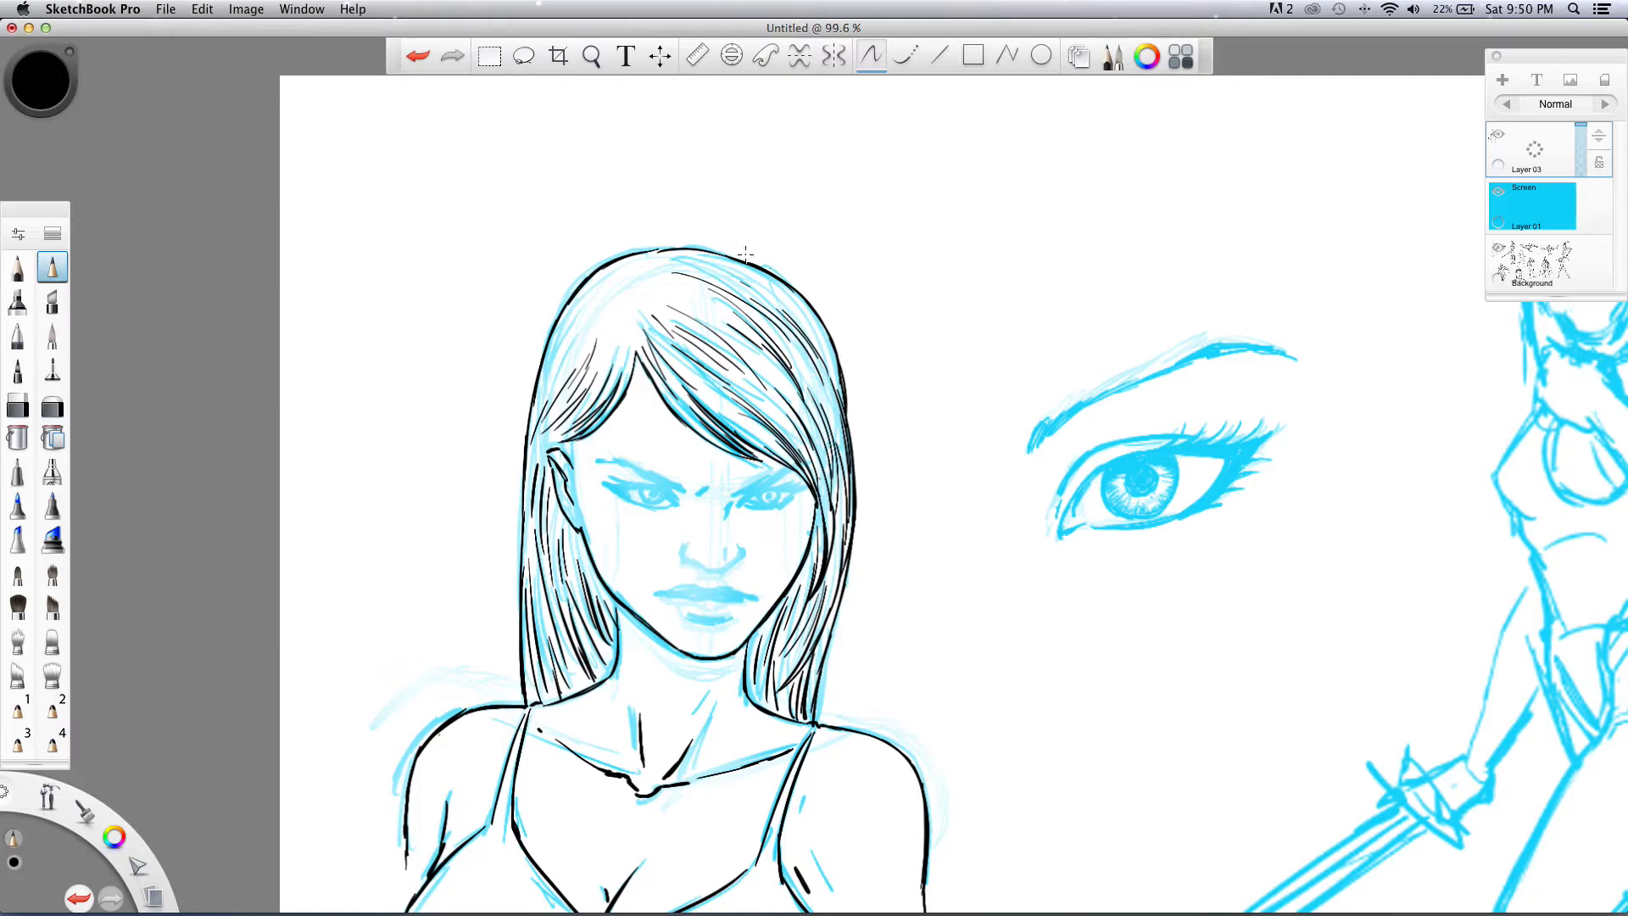
- Add short hair strands radiating from the parting across both sides of the crown
{"action": "mouse_move", "coordinate": [652, 282]}
{"action": "left_mouse_down"}
{"action": "mouse_move", "coordinate": [725, 308]}
{"action": "mouse_move", "coordinate": [712, 284]}
{"action": "mouse_move", "coordinate": [781, 290]}
{"action": "left_mouse_up"}
{"action": "left_click_drag", "start_coordinate": [640, 296], "coordinate": [607, 338]}
{"action": "left_click_drag", "start_coordinate": [634, 307], "coordinate": [618, 351]}
{"action": "left_click_drag", "start_coordinate": [633, 286], "coordinate": [592, 319]}
{"action": "left_click_drag", "start_coordinate": [624, 292], "coordinate": [579, 332]}
{"action": "mouse_move", "coordinate": [641, 265]}
{"action": "left_mouse_down"}
{"action": "mouse_move", "coordinate": [587, 291]}
{"action": "mouse_move", "coordinate": [554, 355]}
{"action": "mouse_move", "coordinate": [567, 379]}
{"action": "left_mouse_up"}
{"action": "mouse_move", "coordinate": [632, 307]}
{"action": "left_mouse_down"}
{"action": "mouse_move", "coordinate": [607, 365]}
{"action": "mouse_move", "coordinate": [652, 312]}
{"action": "left_mouse_up"}
{"action": "mouse_move", "coordinate": [679, 306]}
{"action": "left_mouse_down"}
{"action": "mouse_move", "coordinate": [644, 325]}
{"action": "mouse_move", "coordinate": [731, 333]}
{"action": "mouse_move", "coordinate": [725, 315]}
{"action": "left_mouse_up"}
{"action": "mouse_move", "coordinate": [645, 272]}
{"action": "left_mouse_down"}
{"action": "mouse_move", "coordinate": [666, 253]}
{"action": "mouse_move", "coordinate": [724, 255]}
{"action": "left_mouse_up"}
{"action": "left_click_drag", "start_coordinate": [801, 302], "coordinate": [819, 339]}
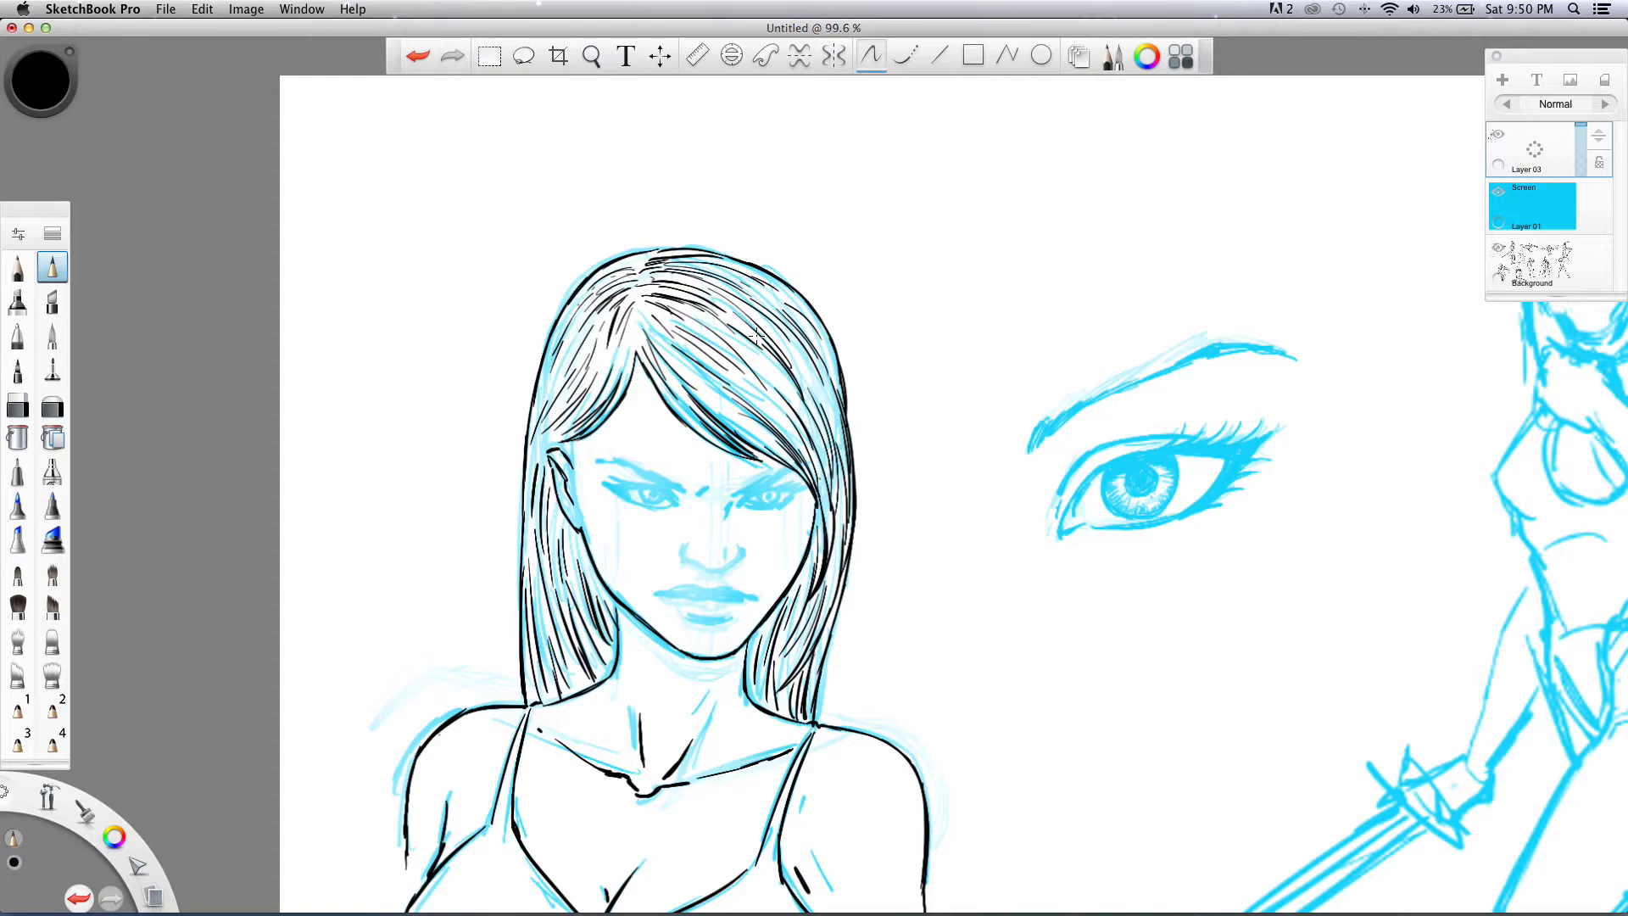
- Darken the inner hair beside the neck and jaw on the viewer's left with dense strands below the ear
{"action": "left_click_drag", "start_coordinate": [616, 597], "coordinate": [617, 621]}
{"action": "left_click_drag", "start_coordinate": [582, 546], "coordinate": [601, 597]}
{"action": "left_click_drag", "start_coordinate": [595, 623], "coordinate": [611, 665]}
{"action": "left_click_drag", "start_coordinate": [562, 521], "coordinate": [581, 594]}
{"action": "left_click_drag", "start_coordinate": [574, 589], "coordinate": [582, 607]}
{"action": "left_click_drag", "start_coordinate": [566, 527], "coordinate": [589, 579]}
{"action": "left_click_drag", "start_coordinate": [579, 534], "coordinate": [618, 663]}
{"action": "left_click_drag", "start_coordinate": [594, 601], "coordinate": [612, 655]}
{"action": "left_click_drag", "start_coordinate": [593, 626], "coordinate": [606, 655]}
{"action": "left_click_drag", "start_coordinate": [582, 592], "coordinate": [592, 624]}
{"action": "mouse_move", "coordinate": [580, 554]}
{"action": "left_mouse_down"}
{"action": "mouse_move", "coordinate": [617, 676]}
{"action": "mouse_move", "coordinate": [596, 680]}
{"action": "left_mouse_up"}
{"action": "left_click_drag", "start_coordinate": [561, 507], "coordinate": [563, 560]}
- Darken the inner hair beside the jaw and neck on the viewer's right with dense strands
{"action": "mouse_move", "coordinate": [806, 552]}
{"action": "left_mouse_down"}
{"action": "mouse_move", "coordinate": [789, 612]}
{"action": "mouse_move", "coordinate": [790, 597]}
{"action": "left_mouse_up"}
{"action": "left_click_drag", "start_coordinate": [791, 591], "coordinate": [751, 670]}
{"action": "mouse_move", "coordinate": [768, 617]}
{"action": "left_mouse_down"}
{"action": "mouse_move", "coordinate": [744, 690]}
{"action": "mouse_move", "coordinate": [747, 674]}
{"action": "mouse_move", "coordinate": [762, 712]}
{"action": "mouse_move", "coordinate": [774, 663]}
{"action": "mouse_move", "coordinate": [744, 699]}
{"action": "left_mouse_up"}
{"action": "left_click_drag", "start_coordinate": [801, 604], "coordinate": [772, 673]}
{"action": "left_click_drag", "start_coordinate": [826, 505], "coordinate": [805, 600]}
{"action": "left_click_drag", "start_coordinate": [823, 556], "coordinate": [767, 708]}
{"action": "left_click_drag", "start_coordinate": [793, 642], "coordinate": [770, 714]}
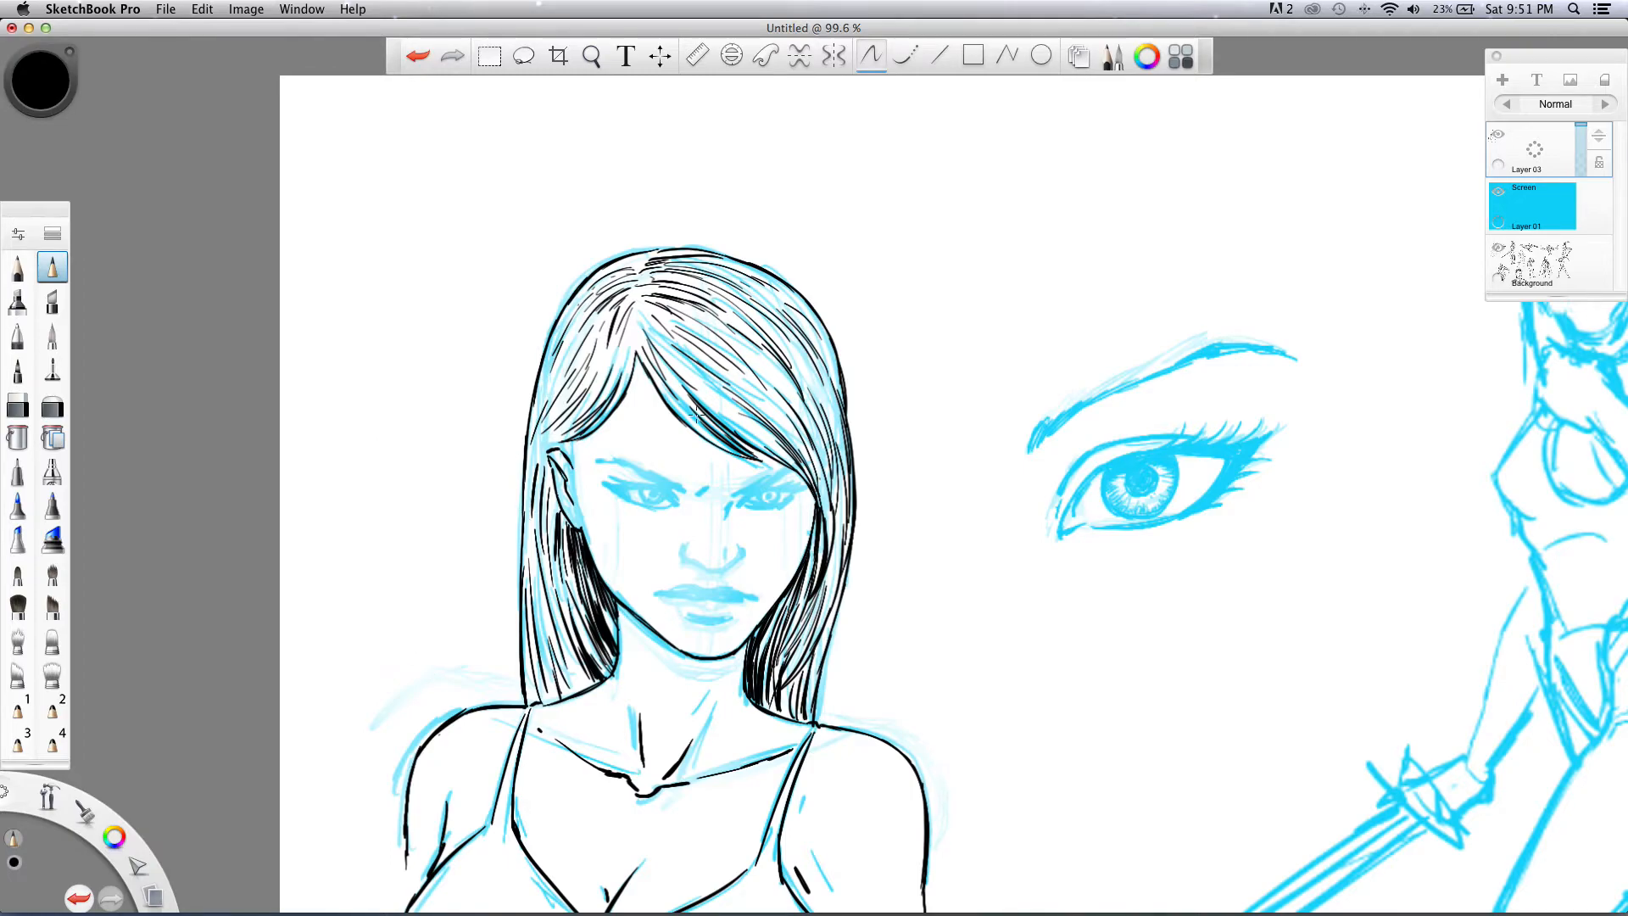
- Ink the woman's nose and lips, filling the upper lip in black and adding the lower lip shadow
{"action": "key", "text": "space"}
{"action": "left_click_drag", "start_coordinate": [674, 447], "coordinate": [737, 445]}
{"action": "key", "text": "space"}
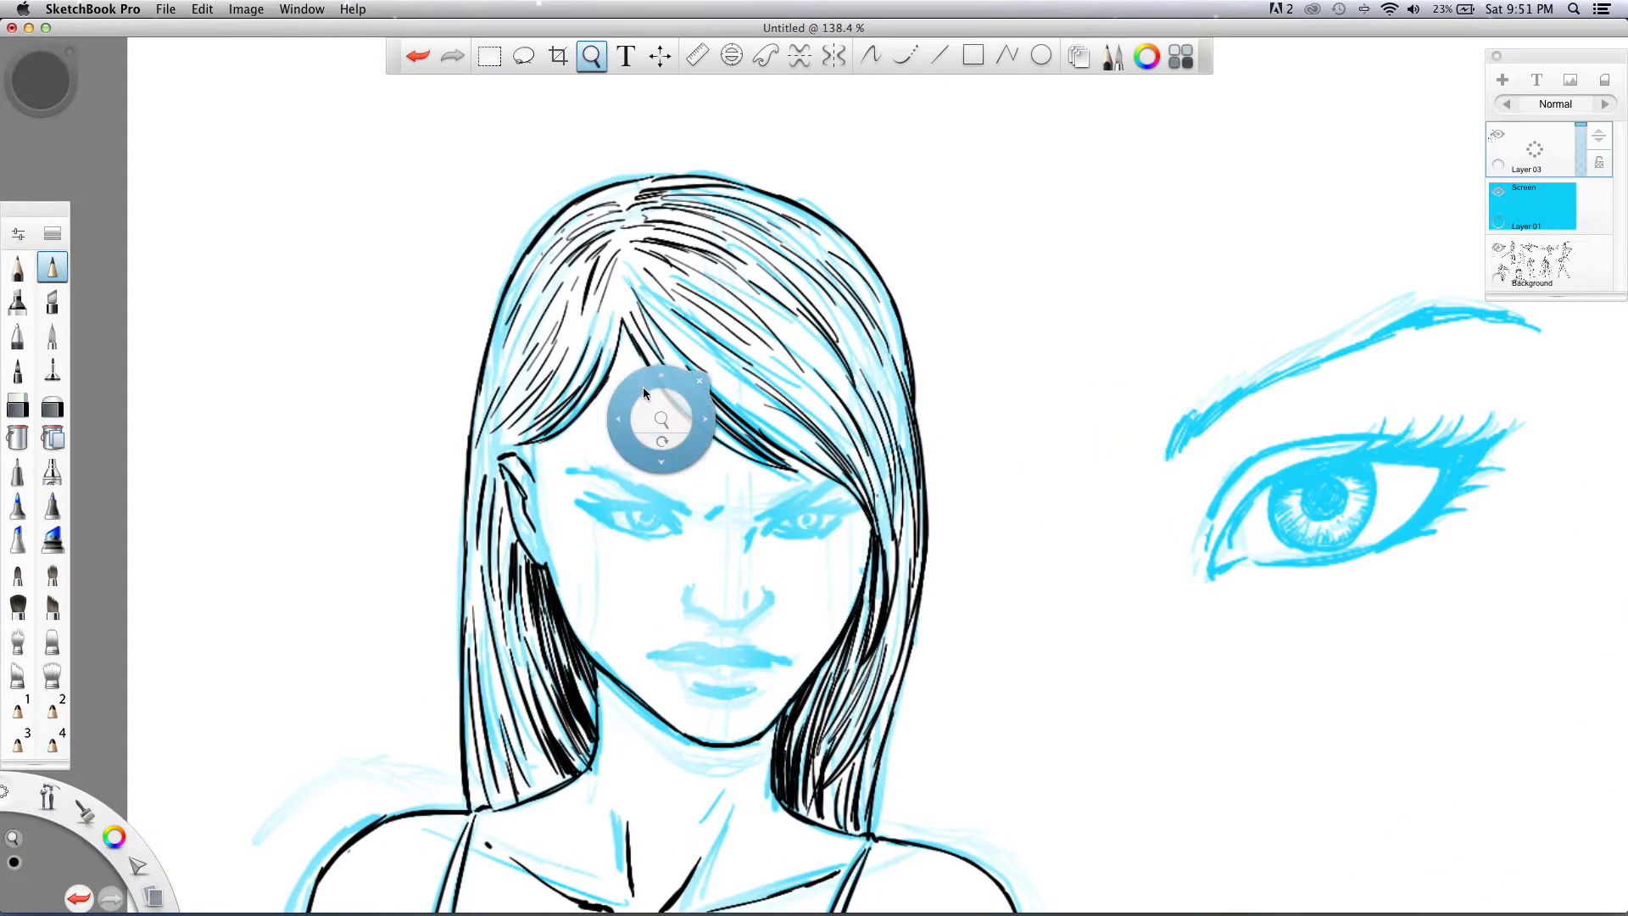
{"action": "left_click_drag", "start_coordinate": [642, 387], "coordinate": [647, 395]}
{"action": "mouse_move", "coordinate": [752, 626]}
{"action": "left_mouse_down"}
{"action": "mouse_move", "coordinate": [727, 631]}
{"action": "mouse_move", "coordinate": [697, 605]}
{"action": "mouse_move", "coordinate": [766, 620]}
{"action": "left_mouse_up"}
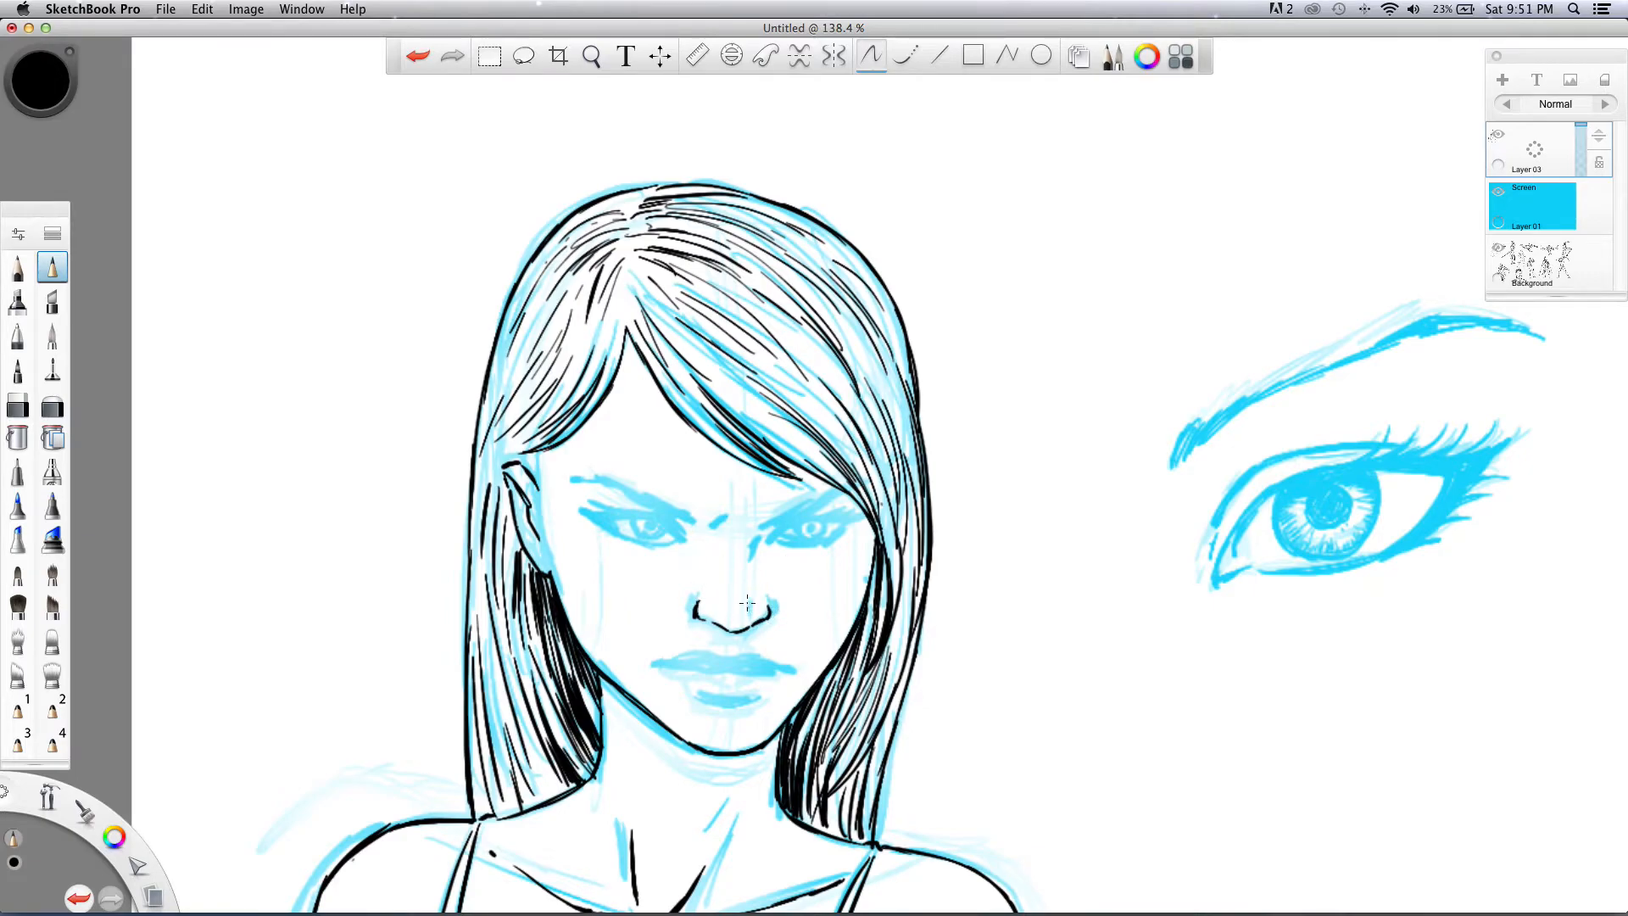
{"action": "mouse_move", "coordinate": [750, 597]}
{"action": "left_mouse_down"}
{"action": "mouse_move", "coordinate": [753, 618]}
{"action": "mouse_move", "coordinate": [740, 593]}
{"action": "left_mouse_up"}
{"action": "left_click_drag", "start_coordinate": [720, 595], "coordinate": [730, 592]}
{"action": "mouse_move", "coordinate": [721, 653]}
{"action": "left_mouse_down"}
{"action": "mouse_move", "coordinate": [750, 654]}
{"action": "mouse_move", "coordinate": [669, 663]}
{"action": "mouse_move", "coordinate": [804, 668]}
{"action": "mouse_move", "coordinate": [731, 672]}
{"action": "mouse_move", "coordinate": [743, 697]}
{"action": "mouse_move", "coordinate": [684, 689]}
{"action": "left_mouse_up"}
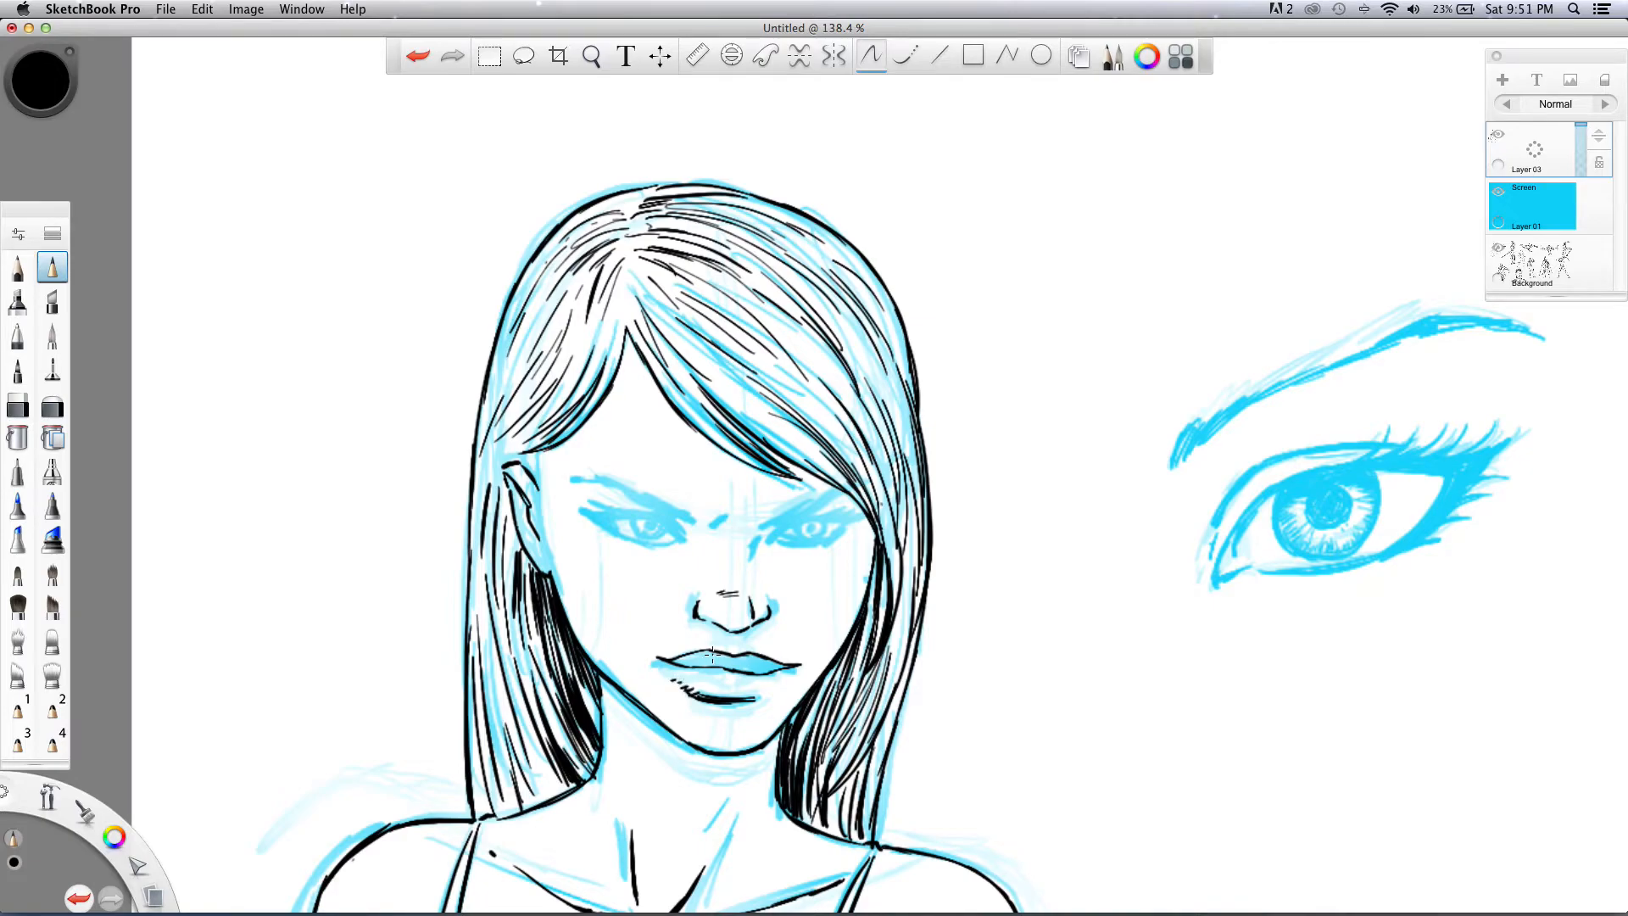
{"action": "mouse_move", "coordinate": [701, 652]}
{"action": "left_mouse_down"}
{"action": "mouse_move", "coordinate": [767, 667]}
{"action": "mouse_move", "coordinate": [687, 660]}
{"action": "mouse_move", "coordinate": [717, 663]}
{"action": "mouse_move", "coordinate": [704, 670]}
{"action": "left_mouse_up"}
- Ink the frown creases between the brows, both eyebrows, and the upper and lower outlines of both eyes
{"action": "left_click_drag", "start_coordinate": [727, 527], "coordinate": [750, 559]}
{"action": "mouse_move", "coordinate": [696, 524]}
{"action": "left_mouse_down"}
{"action": "mouse_move", "coordinate": [613, 482]}
{"action": "mouse_move", "coordinate": [572, 485]}
{"action": "mouse_move", "coordinate": [763, 524]}
{"action": "mouse_move", "coordinate": [823, 503]}
{"action": "mouse_move", "coordinate": [782, 518]}
{"action": "left_mouse_up"}
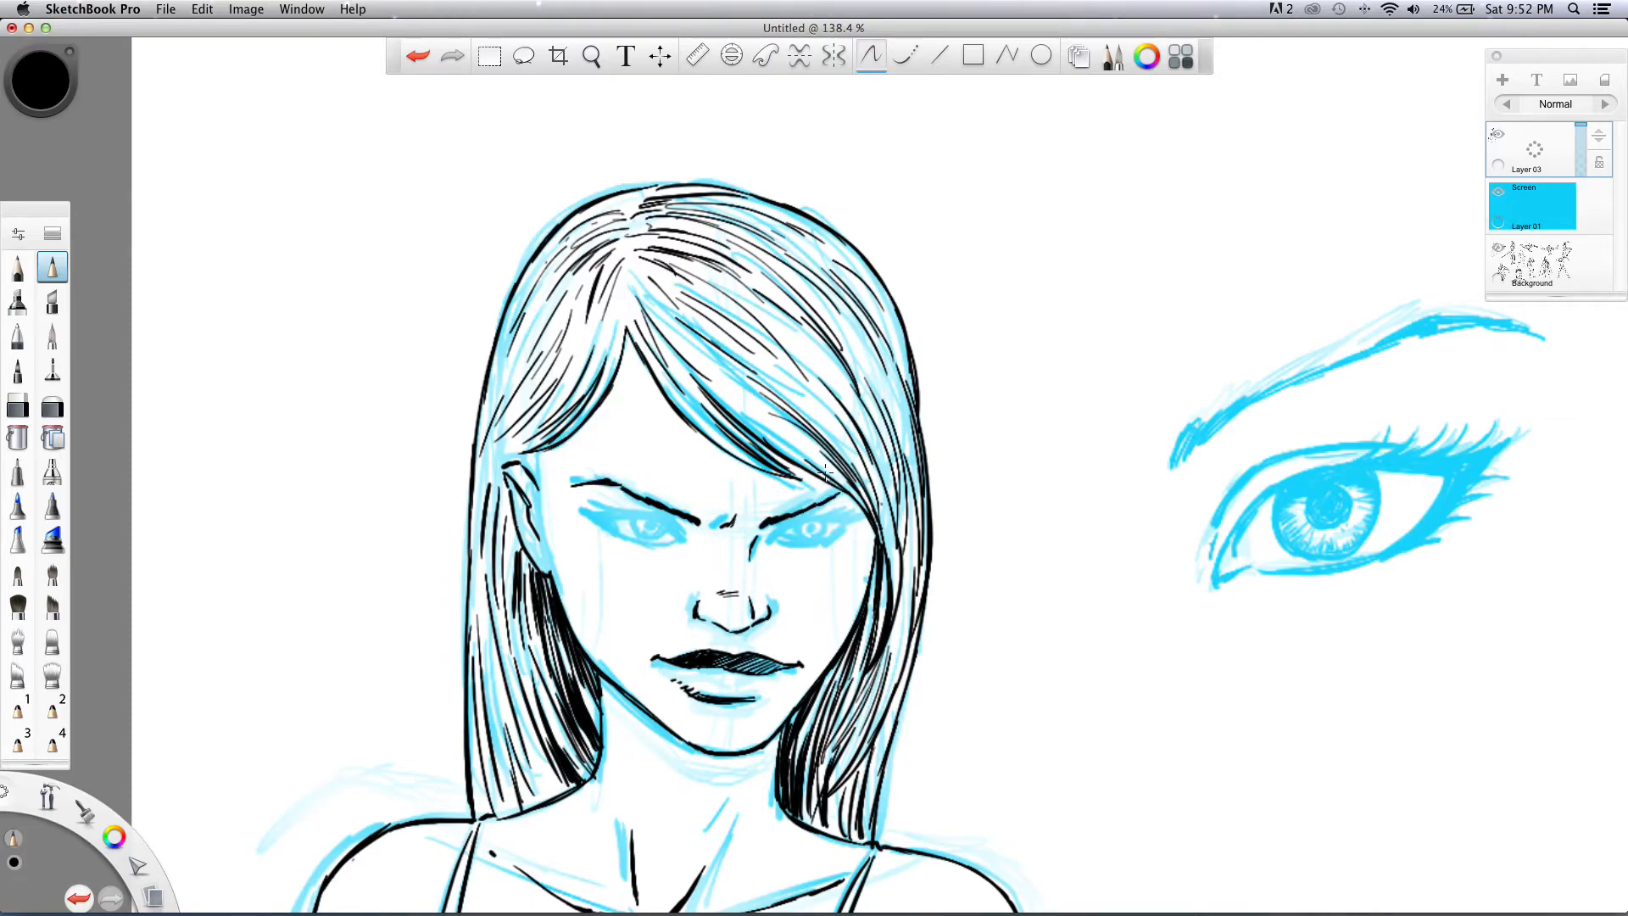
{"action": "mouse_move", "coordinate": [668, 531]}
{"action": "left_mouse_down"}
{"action": "mouse_move", "coordinate": [689, 544]}
{"action": "mouse_move", "coordinate": [641, 505]}
{"action": "mouse_move", "coordinate": [601, 515]}
{"action": "left_mouse_up"}
{"action": "mouse_move", "coordinate": [587, 513]}
{"action": "left_mouse_down"}
{"action": "mouse_move", "coordinate": [668, 547]}
{"action": "mouse_move", "coordinate": [726, 518]}
{"action": "mouse_move", "coordinate": [845, 516]}
{"action": "mouse_move", "coordinate": [766, 541]}
{"action": "mouse_move", "coordinate": [861, 522]}
{"action": "mouse_move", "coordinate": [772, 536]}
{"action": "left_mouse_up"}
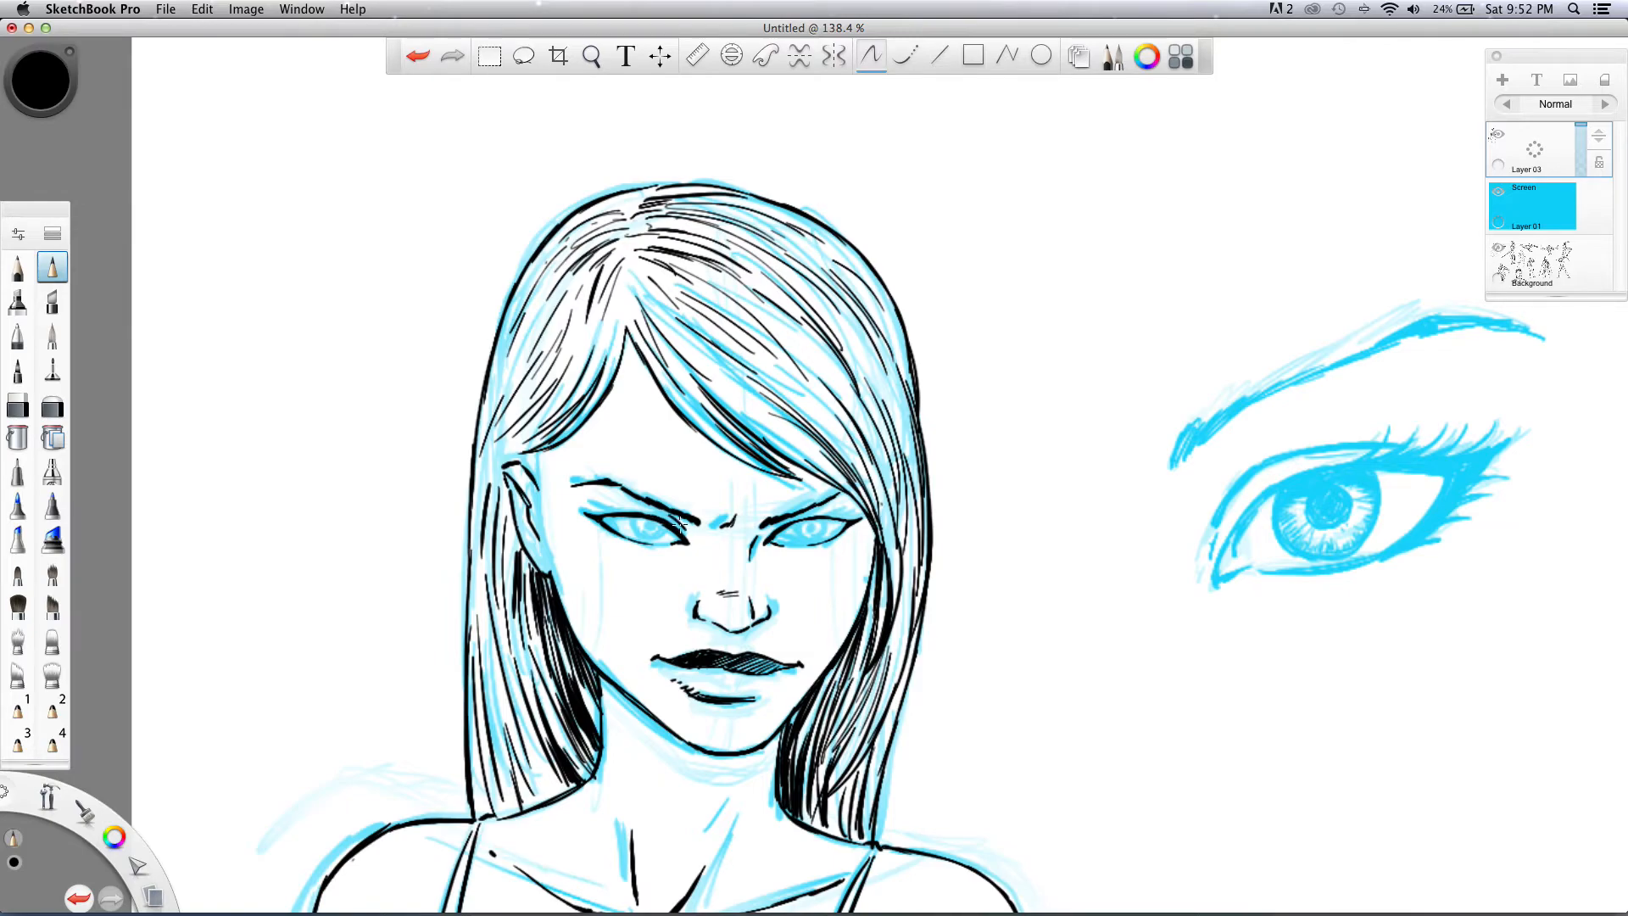
- Thicken the upper eyelid lines and add eyelashes at the outer corners of both eyes
{"action": "left_click_drag", "start_coordinate": [660, 514], "coordinate": [612, 510]}
{"action": "left_click_drag", "start_coordinate": [799, 515], "coordinate": [834, 513]}
{"action": "left_click_drag", "start_coordinate": [856, 517], "coordinate": [855, 516]}
{"action": "left_click_drag", "start_coordinate": [590, 521], "coordinate": [605, 531]}
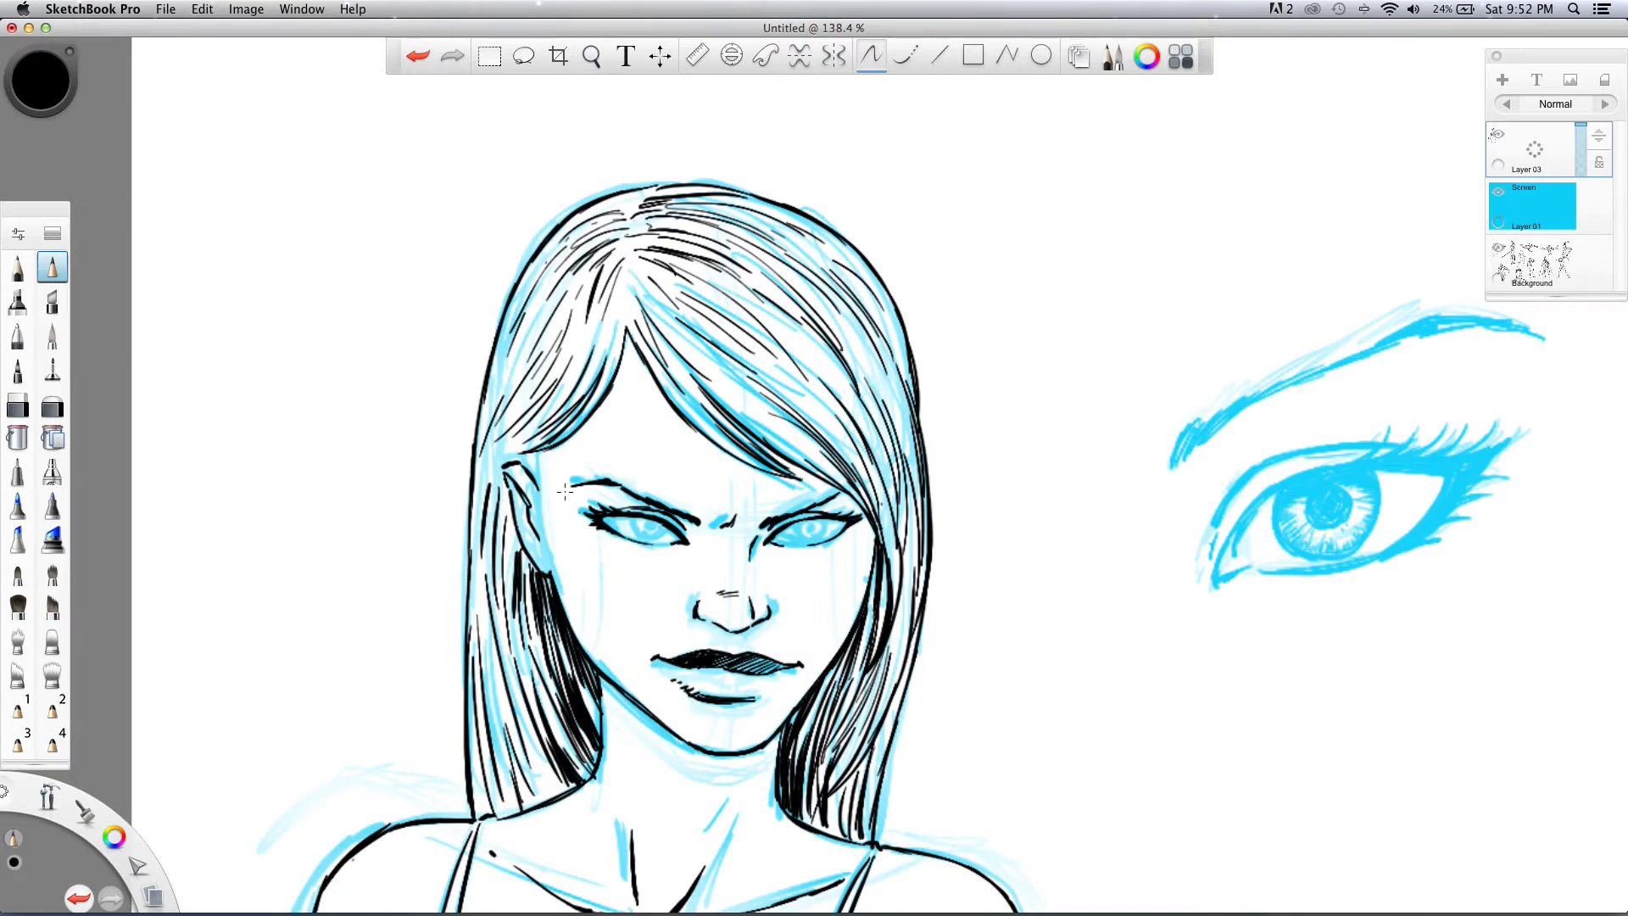
{"action": "left_click_drag", "start_coordinate": [598, 516], "coordinate": [585, 507]}
{"action": "mouse_move", "coordinate": [843, 518]}
{"action": "left_mouse_down"}
{"action": "mouse_move", "coordinate": [872, 504]}
{"action": "mouse_move", "coordinate": [821, 540]}
{"action": "mouse_move", "coordinate": [853, 529]}
{"action": "left_mouse_up"}
- Ink the iris outlines and dark pupils in both of the woman's eyes
{"action": "left_click_drag", "start_coordinate": [649, 528], "coordinate": [657, 521]}
{"action": "left_click_drag", "start_coordinate": [807, 527], "coordinate": [811, 522]}
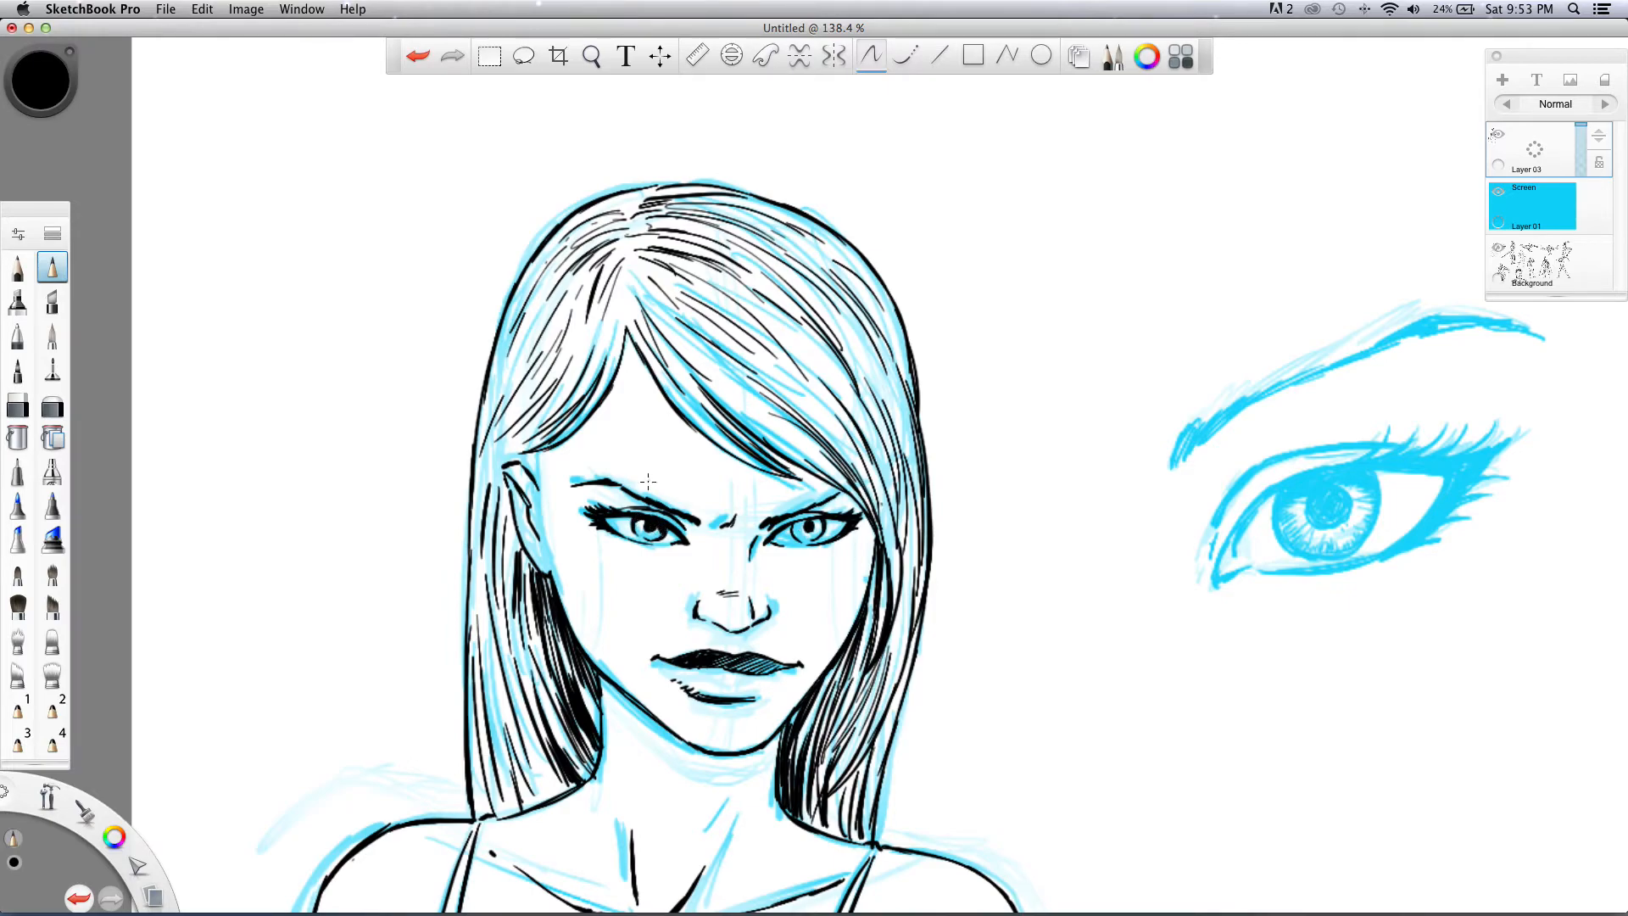
{"action": "left_click_drag", "start_coordinate": [797, 524], "coordinate": [816, 530]}
{"action": "left_click_drag", "start_coordinate": [806, 526], "coordinate": [813, 525]}
- Reduce the pencil size to 0.8 and add fine detail lines to both irises
{"action": "key", "text": "["}
{"action": "key", "text": "["}
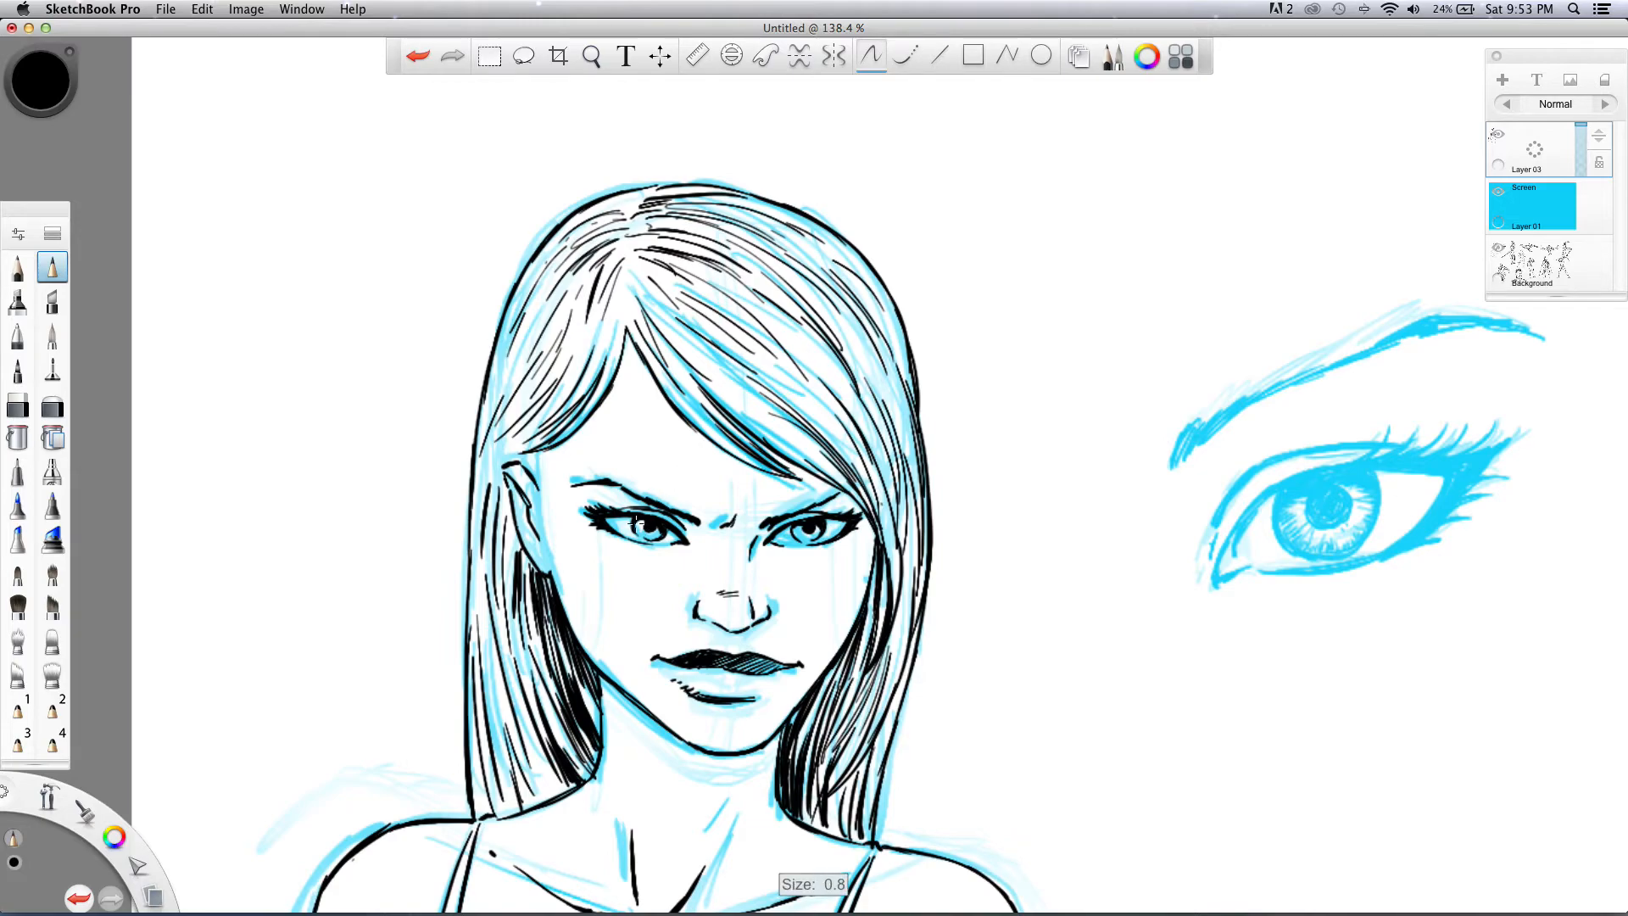
{"action": "left_click_drag", "start_coordinate": [636, 519], "coordinate": [661, 535]}
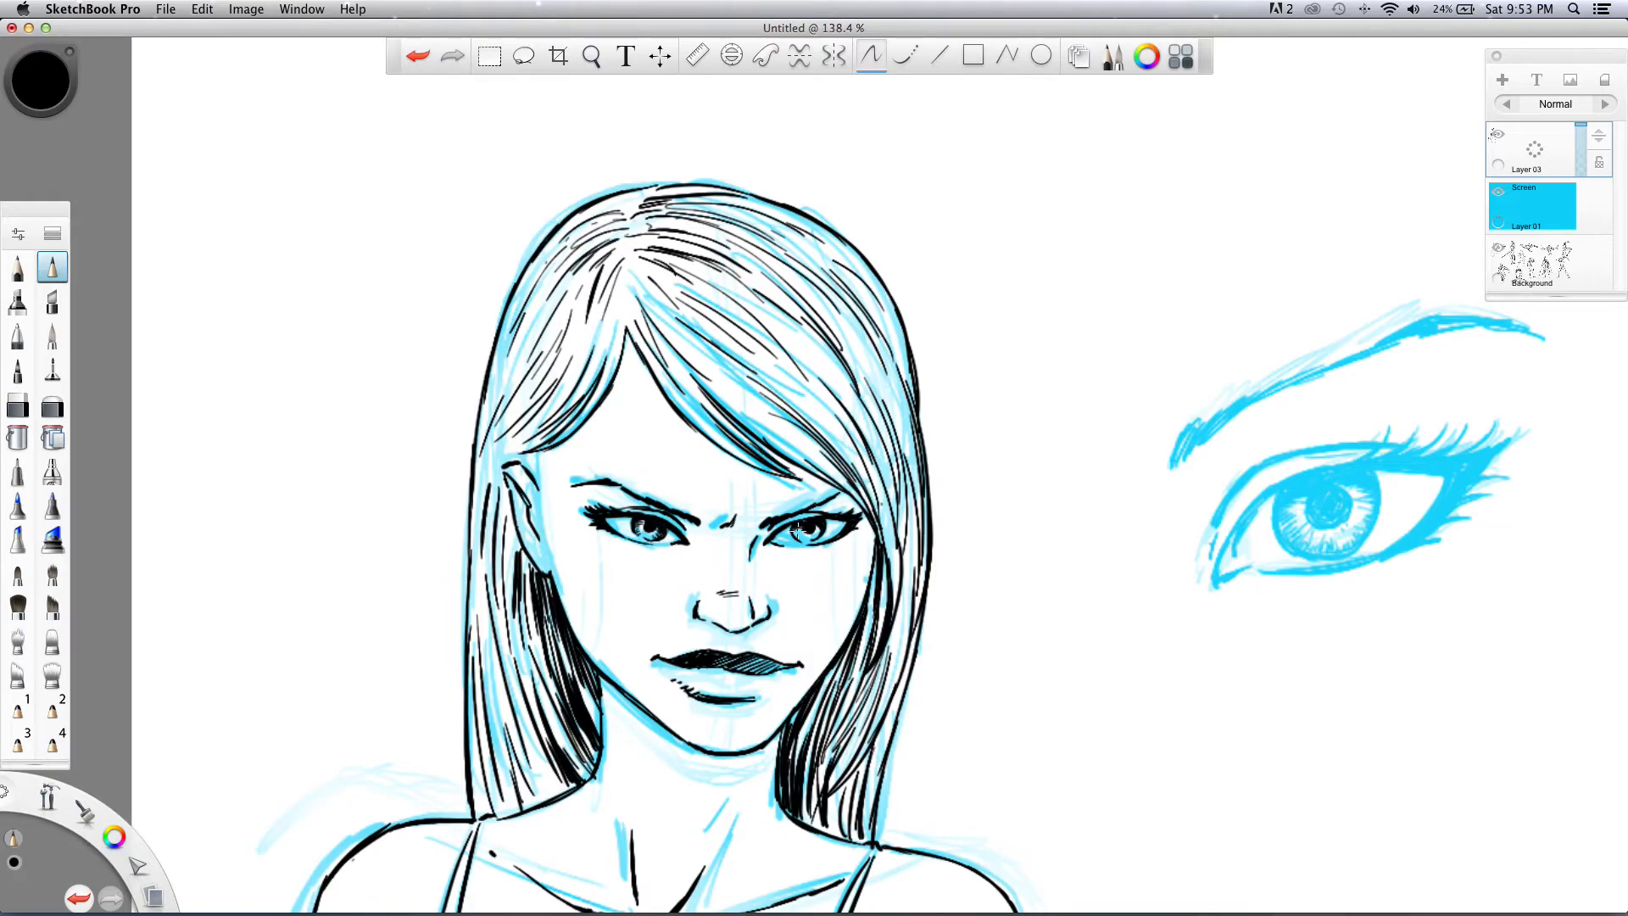
{"action": "left_click_drag", "start_coordinate": [823, 530], "coordinate": [801, 536]}
- Switch the drawing color to white and add small highlights to both eyes
{"action": "left_click_drag", "start_coordinate": [114, 837], "coordinate": [183, 771]}
{"action": "left_click_drag", "start_coordinate": [650, 526], "coordinate": [650, 535]}
{"action": "left_click_drag", "start_coordinate": [809, 527], "coordinate": [814, 533]}
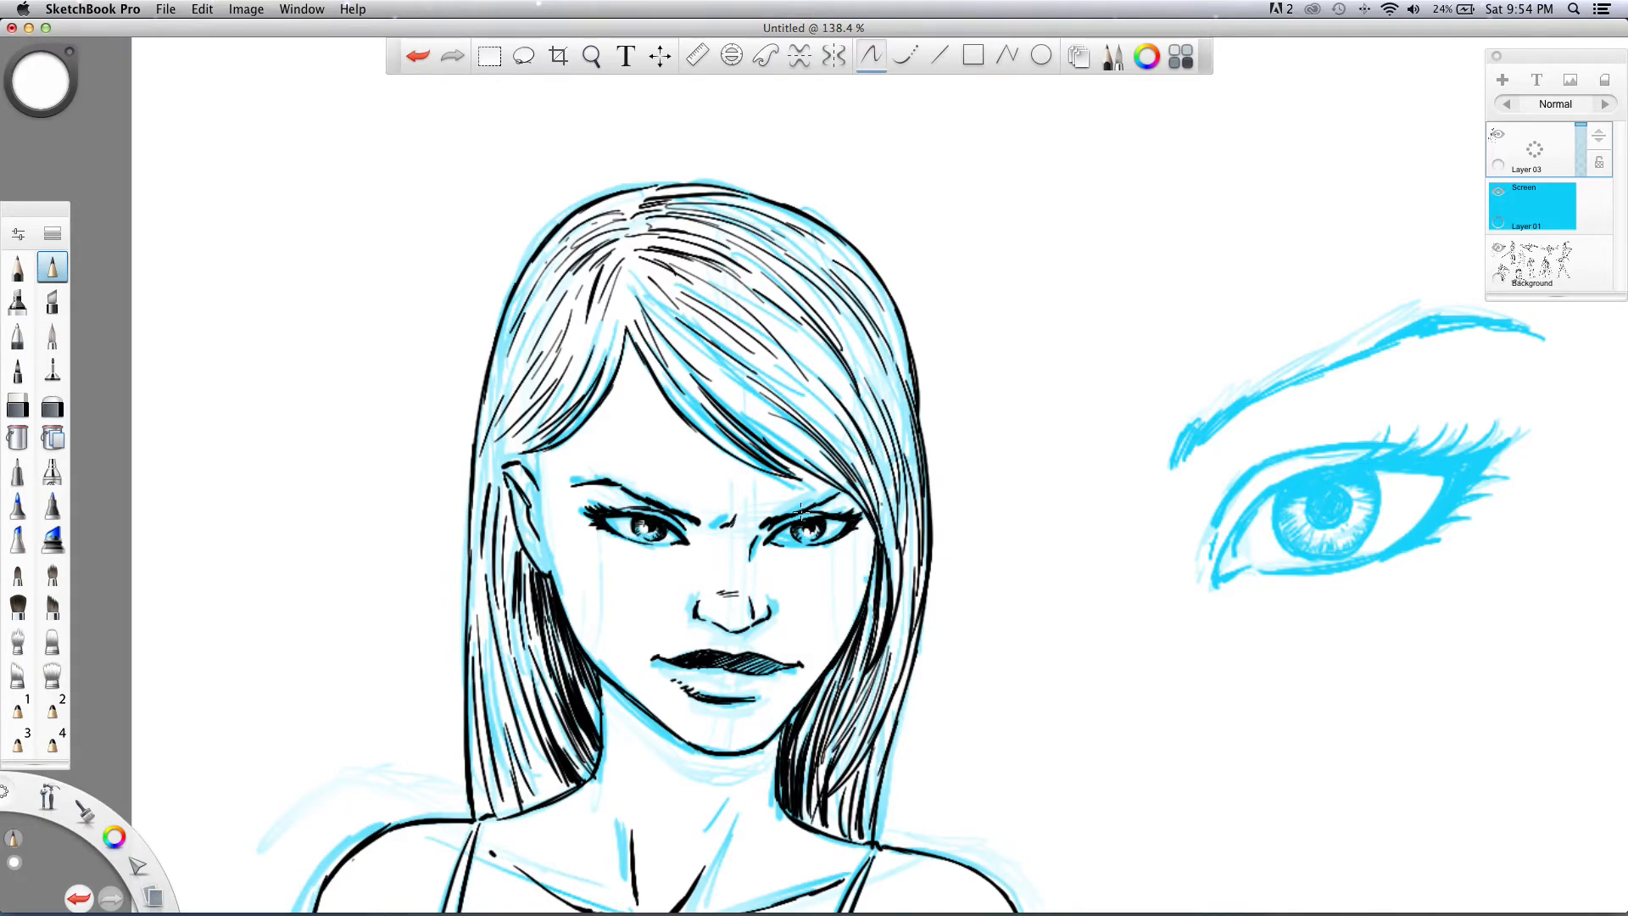
- Switch the drawing color back to black and hatch a shadow on the neck beneath the jaw and chin
{"action": "left_click_drag", "start_coordinate": [113, 836], "coordinate": [111, 782]}
{"action": "mouse_move", "coordinate": [605, 681]}
{"action": "left_mouse_down"}
{"action": "mouse_move", "coordinate": [708, 769]}
{"action": "mouse_move", "coordinate": [720, 754]}
{"action": "mouse_move", "coordinate": [761, 753]}
{"action": "left_mouse_up"}
{"action": "left_click_drag", "start_coordinate": [619, 697], "coordinate": [729, 770]}
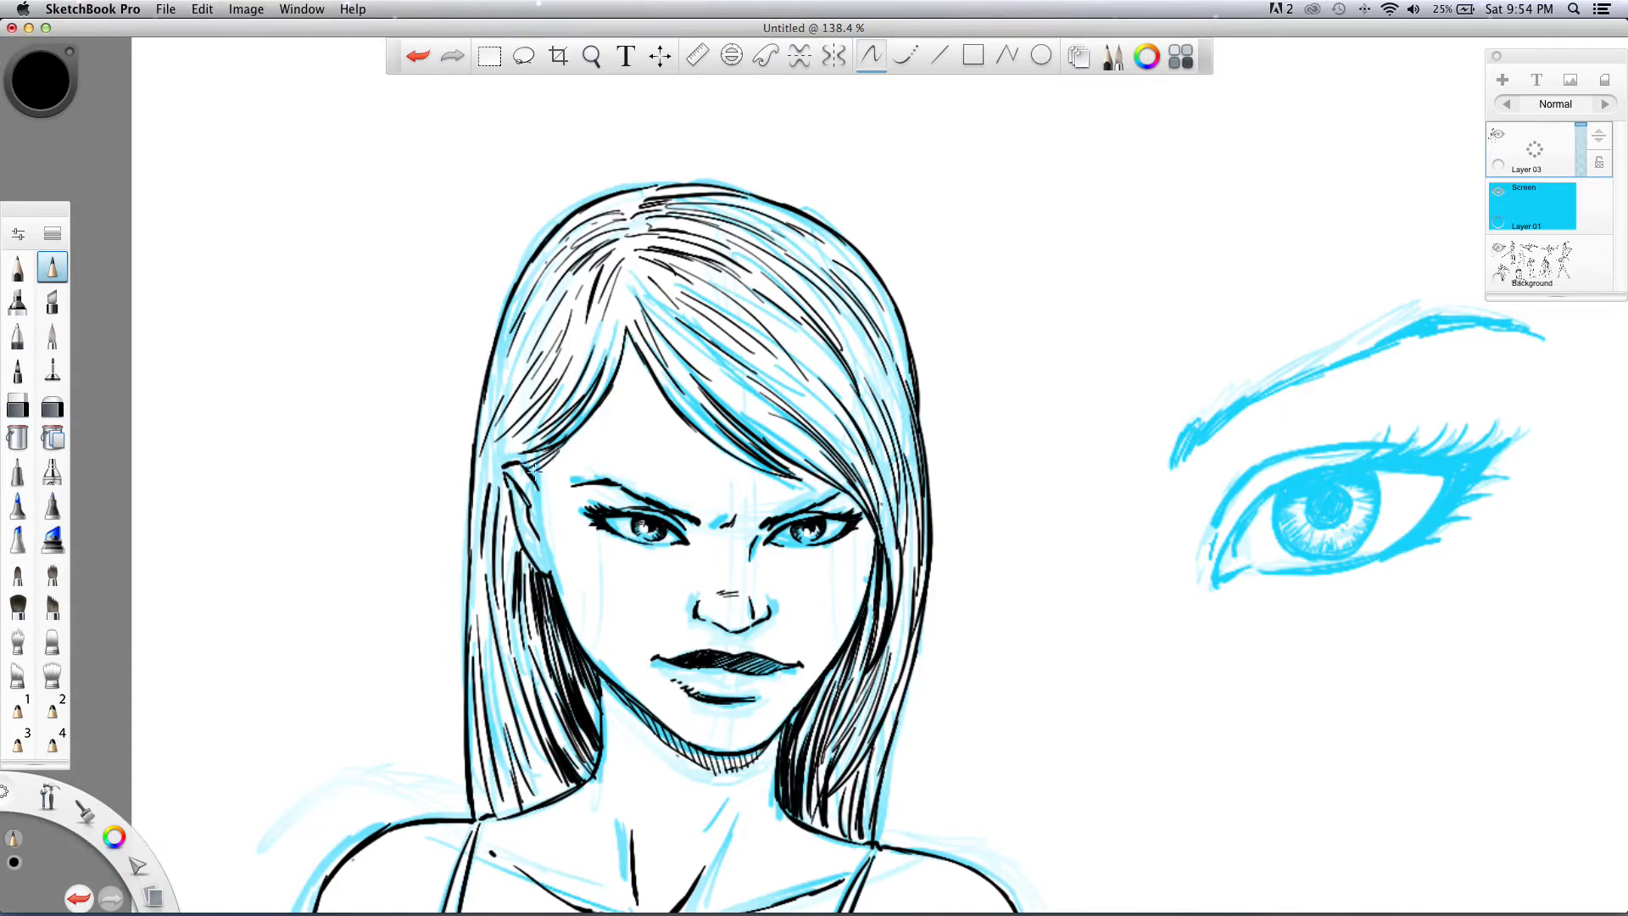
- Ink the hairline strands above the woman's ear, the small round earring, and the inner ear details
{"action": "left_click_drag", "start_coordinate": [552, 468], "coordinate": [541, 484]}
{"action": "mouse_move", "coordinate": [550, 484]}
{"action": "left_mouse_down"}
{"action": "mouse_move", "coordinate": [543, 500]}
{"action": "mouse_move", "coordinate": [544, 480]}
{"action": "mouse_move", "coordinate": [486, 477]}
{"action": "left_mouse_up"}
{"action": "mouse_move", "coordinate": [504, 441]}
{"action": "left_mouse_down"}
{"action": "mouse_move", "coordinate": [480, 510]}
{"action": "mouse_move", "coordinate": [507, 471]}
{"action": "left_mouse_up"}
{"action": "left_click_drag", "start_coordinate": [536, 558], "coordinate": [539, 562]}
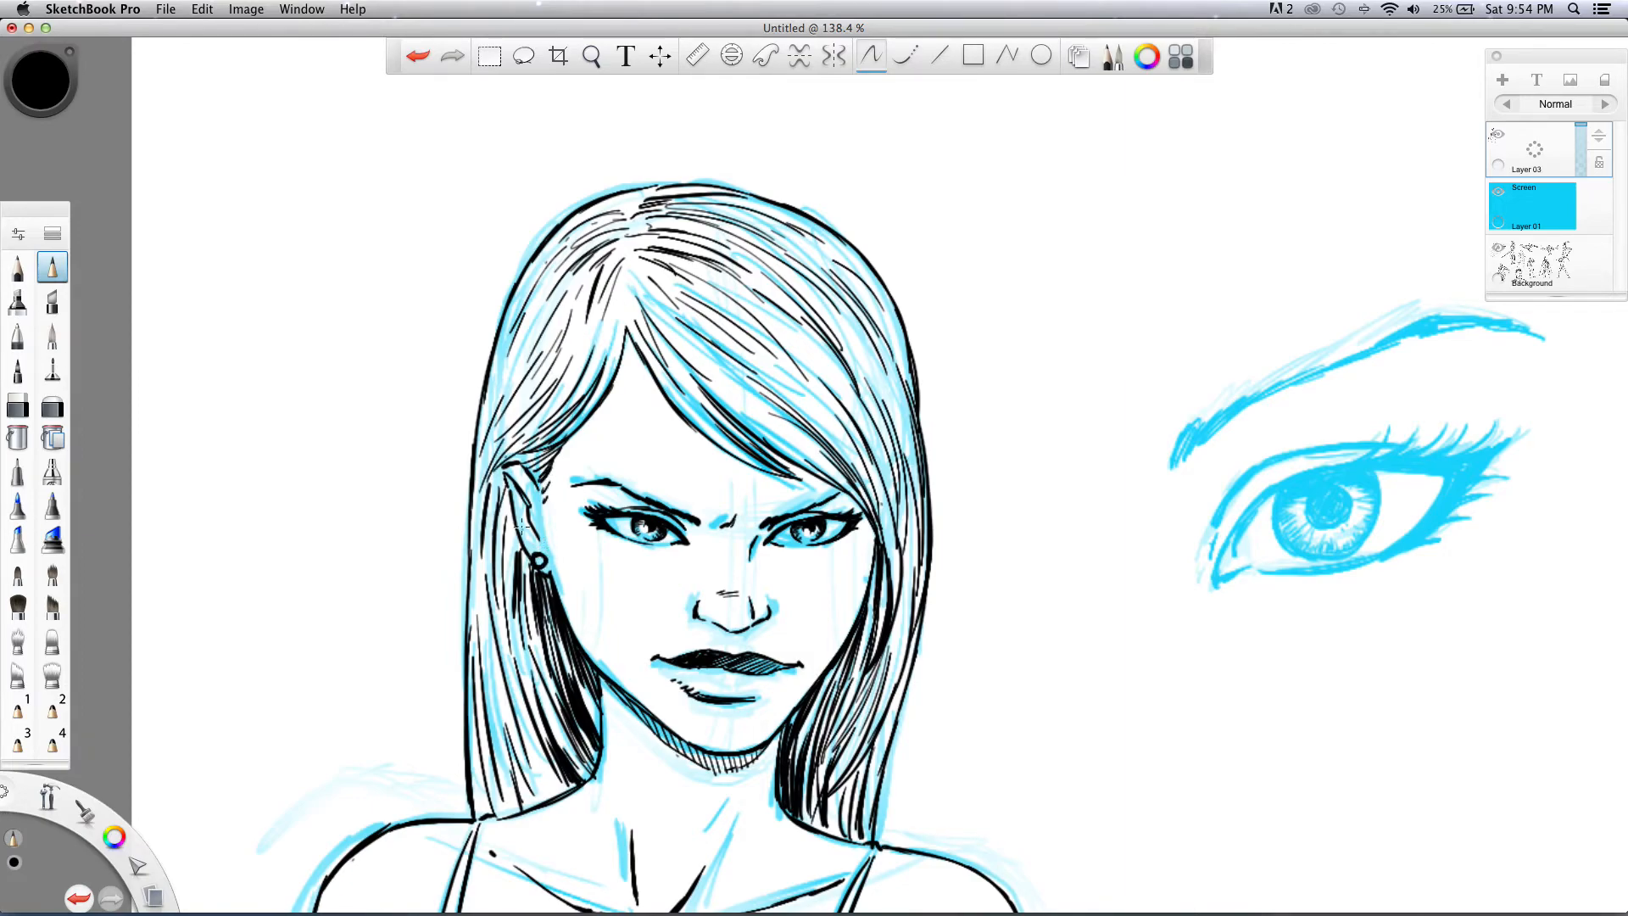
{"action": "left_click_drag", "start_coordinate": [527, 506], "coordinate": [534, 540]}
- Add dark strand strokes to the hair on the ear side of the part, from the crown down to the temple
{"action": "left_click_drag", "start_coordinate": [543, 284], "coordinate": [521, 352]}
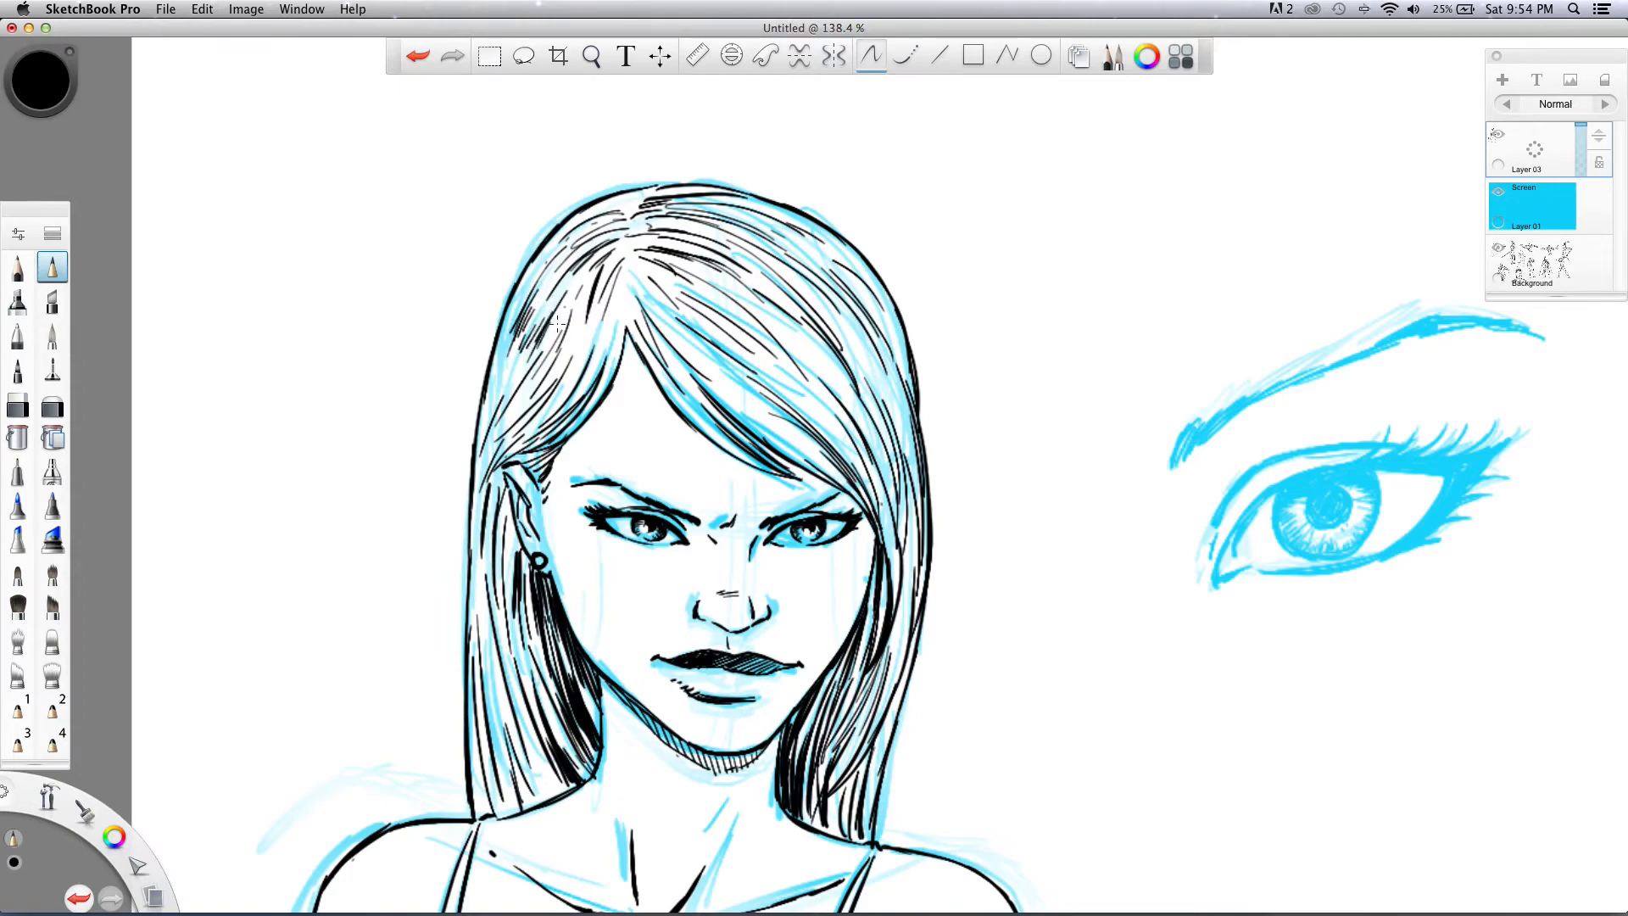
{"action": "left_click_drag", "start_coordinate": [536, 280], "coordinate": [506, 339]}
{"action": "left_click_drag", "start_coordinate": [529, 293], "coordinate": [500, 348]}
{"action": "left_click_drag", "start_coordinate": [599, 306], "coordinate": [555, 421]}
{"action": "mouse_move", "coordinate": [624, 306]}
{"action": "left_mouse_down"}
{"action": "mouse_move", "coordinate": [590, 380]}
{"action": "mouse_move", "coordinate": [602, 377]}
{"action": "mouse_move", "coordinate": [500, 400]}
{"action": "left_mouse_up"}
{"action": "left_click_drag", "start_coordinate": [519, 354], "coordinate": [495, 399]}
- Fill the swept fringe and the far side of the hair with closely spaced black strand strokes
{"action": "left_click_drag", "start_coordinate": [678, 350], "coordinate": [734, 402]}
{"action": "left_click_drag", "start_coordinate": [696, 366], "coordinate": [766, 421]}
{"action": "left_click_drag", "start_coordinate": [731, 391], "coordinate": [782, 423]}
{"action": "left_click_drag", "start_coordinate": [762, 399], "coordinate": [792, 425]}
{"action": "left_click_drag", "start_coordinate": [729, 364], "coordinate": [789, 428]}
{"action": "left_click_drag", "start_coordinate": [755, 378], "coordinate": [841, 439]}
{"action": "left_click_drag", "start_coordinate": [753, 337], "coordinate": [827, 417]}
{"action": "left_click_drag", "start_coordinate": [775, 365], "coordinate": [830, 420]}
{"action": "left_click_drag", "start_coordinate": [757, 329], "coordinate": [821, 377]}
{"action": "left_click_drag", "start_coordinate": [806, 364], "coordinate": [877, 454]}
{"action": "mouse_move", "coordinate": [814, 312]}
{"action": "left_mouse_down"}
{"action": "mouse_move", "coordinate": [863, 395]}
{"action": "mouse_move", "coordinate": [882, 380]}
{"action": "left_mouse_up"}
{"action": "left_click_drag", "start_coordinate": [819, 259], "coordinate": [882, 356]}
{"action": "left_click_drag", "start_coordinate": [858, 280], "coordinate": [888, 317]}
{"action": "left_click_drag", "start_coordinate": [844, 247], "coordinate": [889, 322]}
- Deepen the hair shading between the ear-side outline and the forehead with more black strand strokes
{"action": "mouse_move", "coordinate": [564, 339]}
{"action": "left_mouse_down"}
{"action": "mouse_move", "coordinate": [519, 412]}
{"action": "mouse_move", "coordinate": [540, 428]}
{"action": "mouse_move", "coordinate": [511, 397]}
{"action": "left_mouse_up"}
{"action": "mouse_move", "coordinate": [558, 302]}
{"action": "left_mouse_down"}
{"action": "mouse_move", "coordinate": [519, 373]}
{"action": "mouse_move", "coordinate": [521, 330]}
{"action": "mouse_move", "coordinate": [490, 389]}
{"action": "left_mouse_up"}
{"action": "left_click_drag", "start_coordinate": [538, 257], "coordinate": [498, 358]}
{"action": "left_click_drag", "start_coordinate": [596, 374], "coordinate": [539, 429]}
{"action": "left_click_drag", "start_coordinate": [622, 347], "coordinate": [560, 423]}
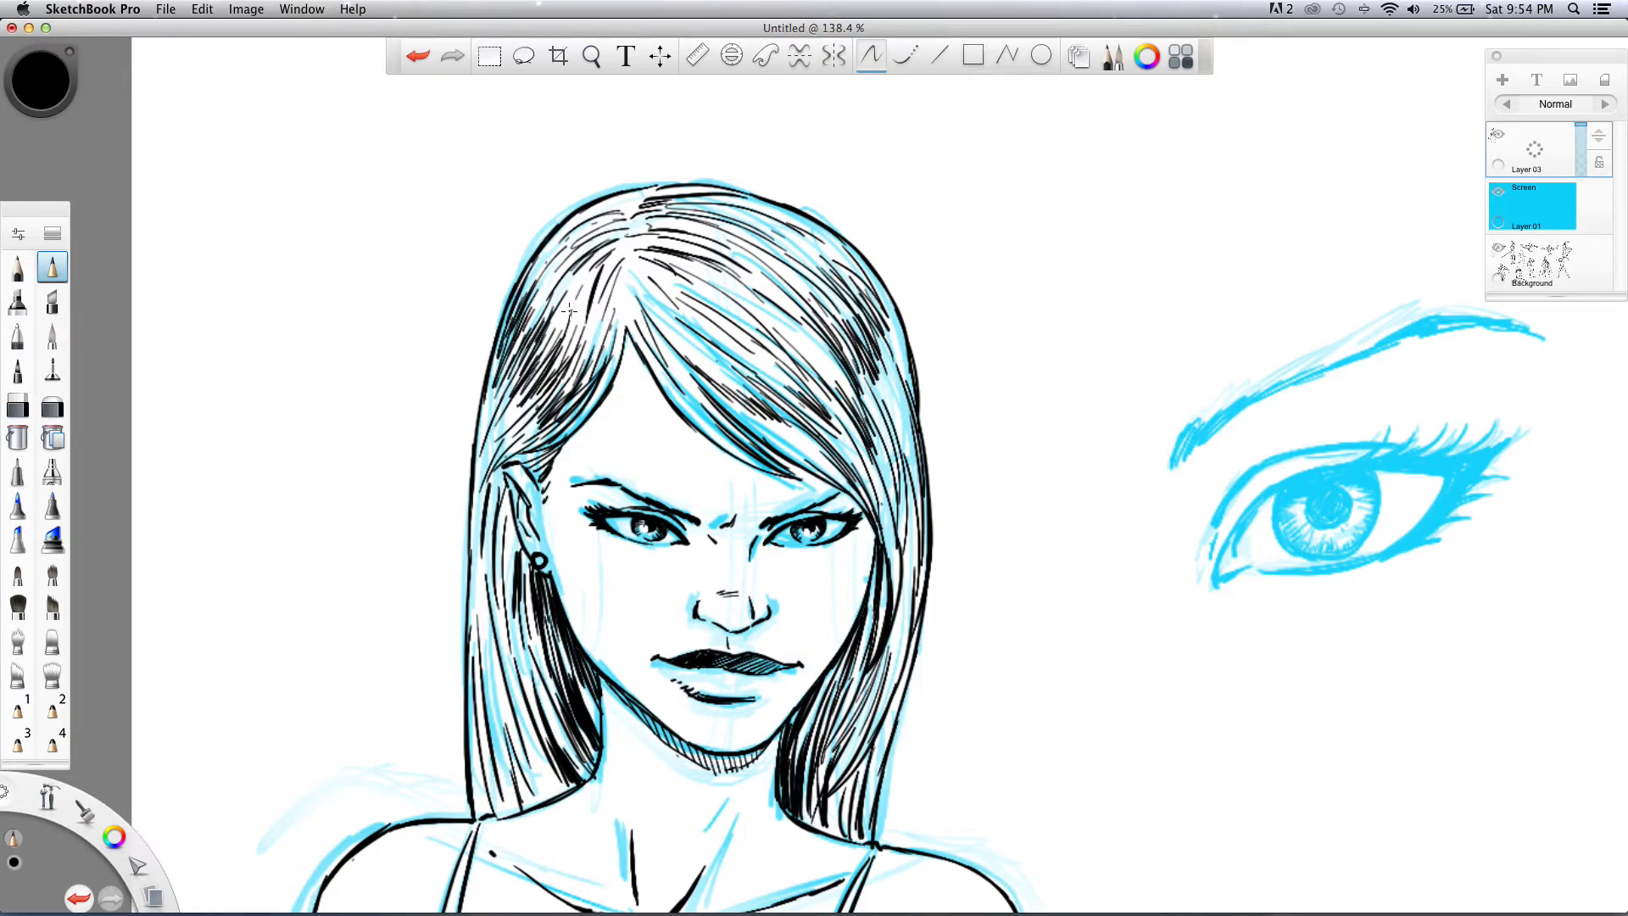
- Select the lower lip line with the Lasso, nudge it closer to the upper lip, and deselect it
{"action": "key", "text": "space"}
{"action": "left_click_drag", "start_coordinate": [536, 496], "coordinate": [379, 525]}
{"action": "left_click_drag", "start_coordinate": [401, 405], "coordinate": [320, 283]}
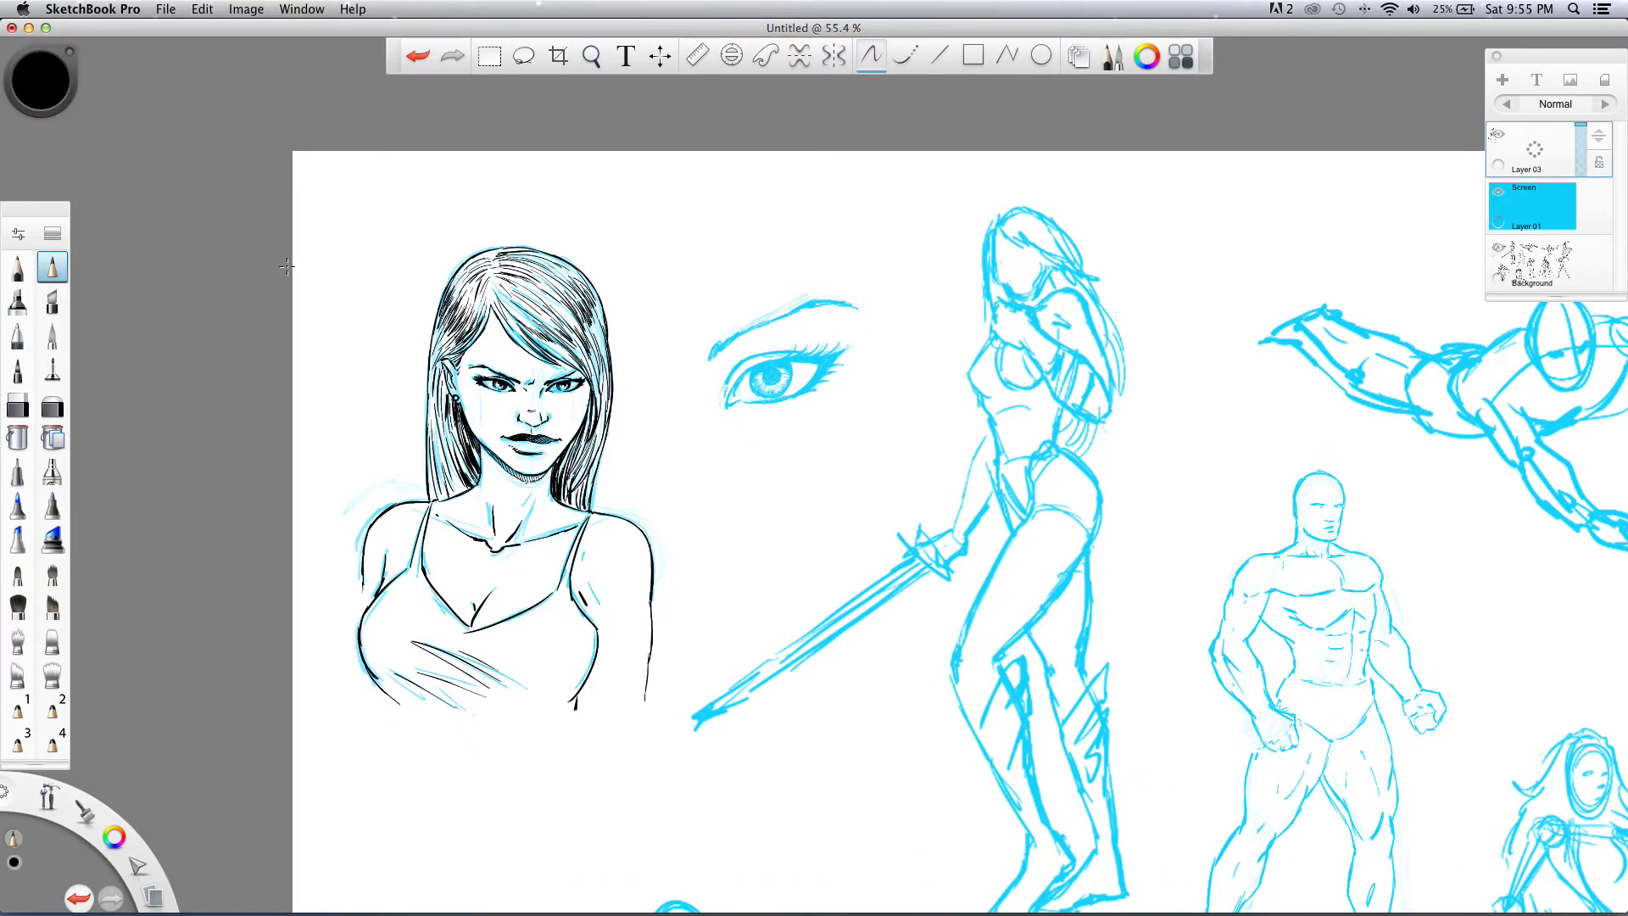
{"action": "key", "text": "space"}
{"action": "left_click_drag", "start_coordinate": [410, 374], "coordinate": [438, 349]}
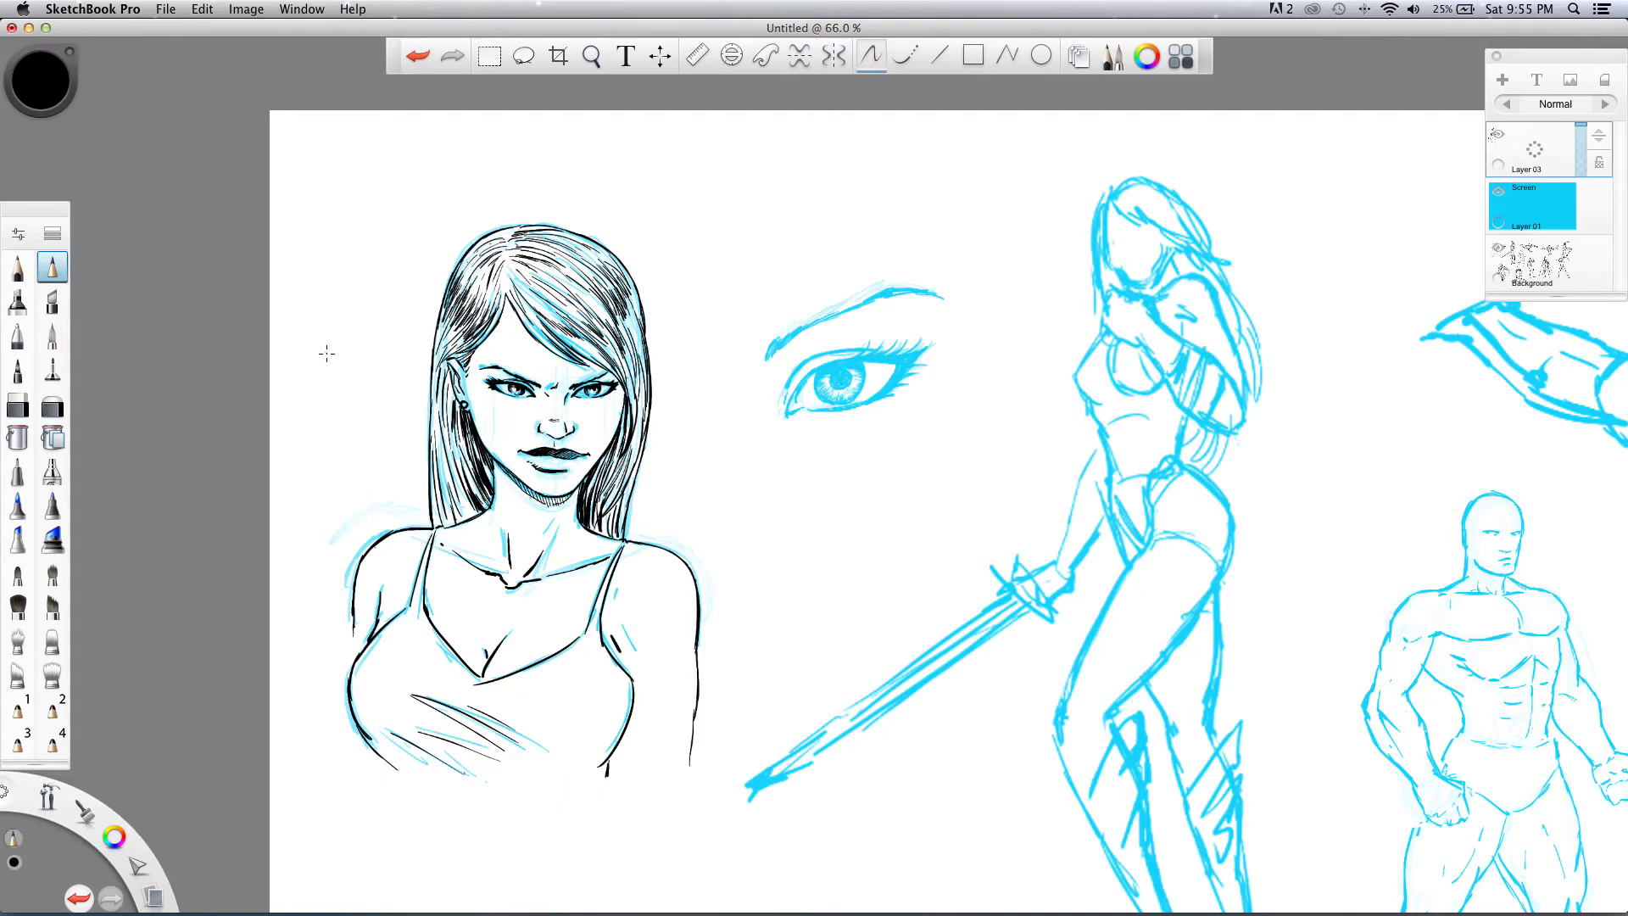
{"action": "left_click_drag", "start_coordinate": [549, 456], "coordinate": [555, 454]}
{"action": "left_click", "coordinate": [523, 56]}
{"action": "mouse_move", "coordinate": [528, 462]}
{"action": "left_mouse_down"}
{"action": "mouse_move", "coordinate": [547, 445]}
{"action": "mouse_move", "coordinate": [573, 458]}
{"action": "mouse_move", "coordinate": [539, 477]}
{"action": "mouse_move", "coordinate": [494, 458]}
{"action": "left_mouse_up"}
{"action": "left_click", "coordinate": [496, 413]}
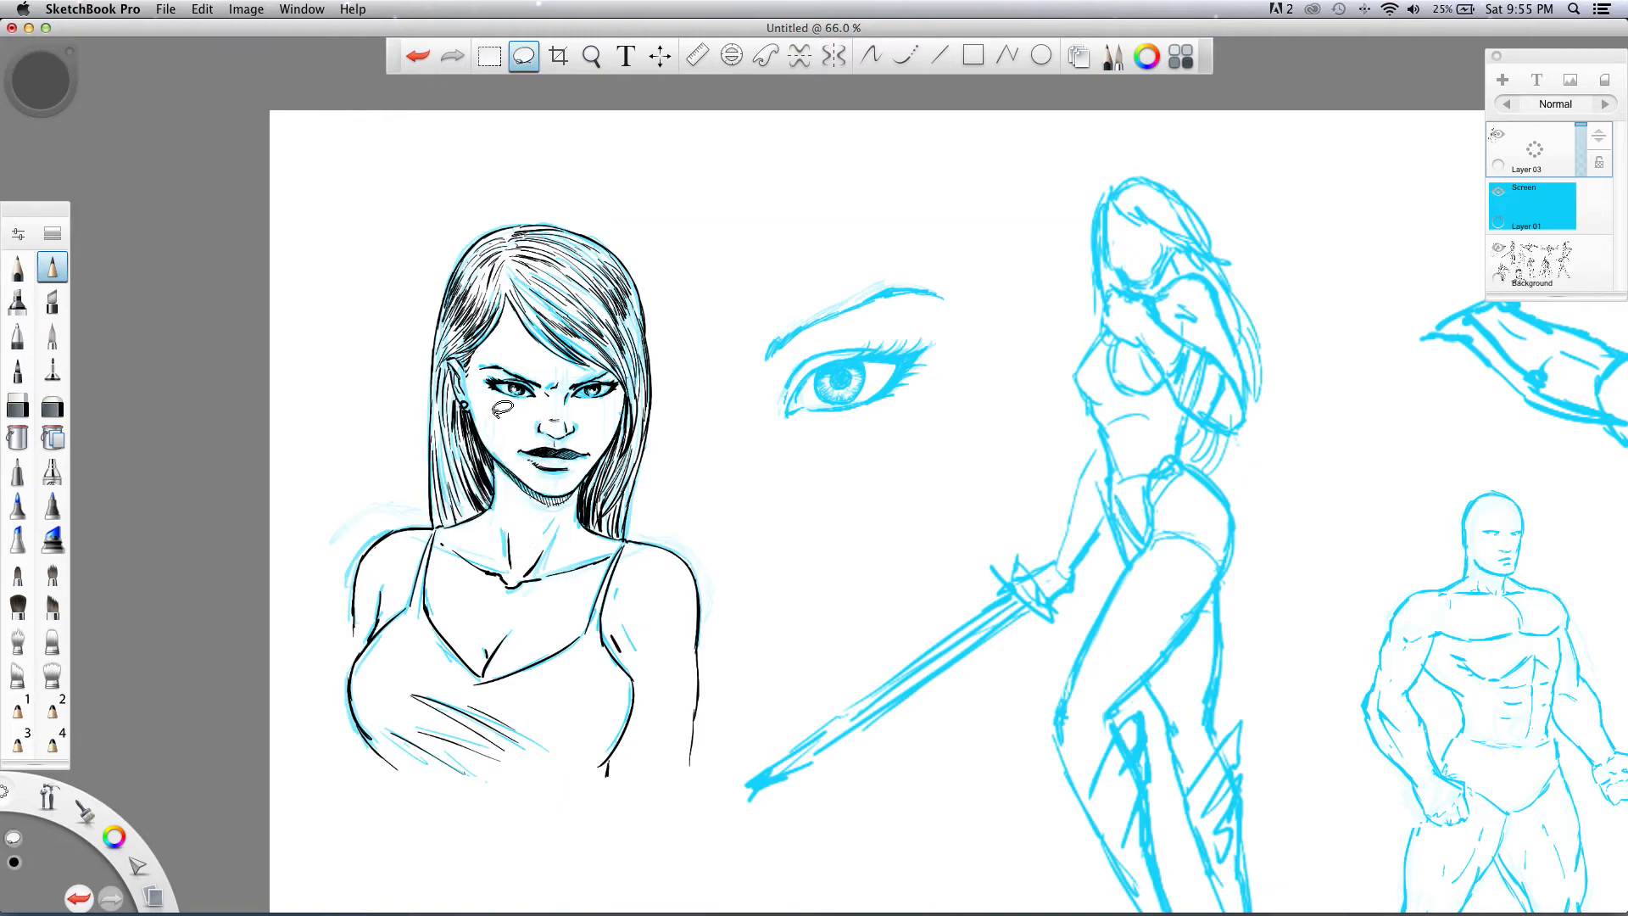
{"action": "key", "text": "z"}
{"action": "left_click_drag", "start_coordinate": [507, 401], "coordinate": [614, 459]}
{"action": "key", "text": "l"}
{"action": "mouse_move", "coordinate": [519, 483]}
{"action": "left_mouse_down"}
{"action": "mouse_move", "coordinate": [665, 492]}
{"action": "mouse_move", "coordinate": [619, 514]}
{"action": "mouse_move", "coordinate": [519, 487]}
{"action": "mouse_move", "coordinate": [538, 523]}
{"action": "mouse_move", "coordinate": [521, 533]}
{"action": "mouse_move", "coordinate": [524, 505]}
{"action": "mouse_move", "coordinate": [589, 508]}
{"action": "mouse_move", "coordinate": [569, 541]}
{"action": "mouse_move", "coordinate": [521, 510]}
{"action": "left_mouse_up"}
{"action": "left_click", "coordinate": [527, 514]}
{"action": "key", "text": "super+d"}
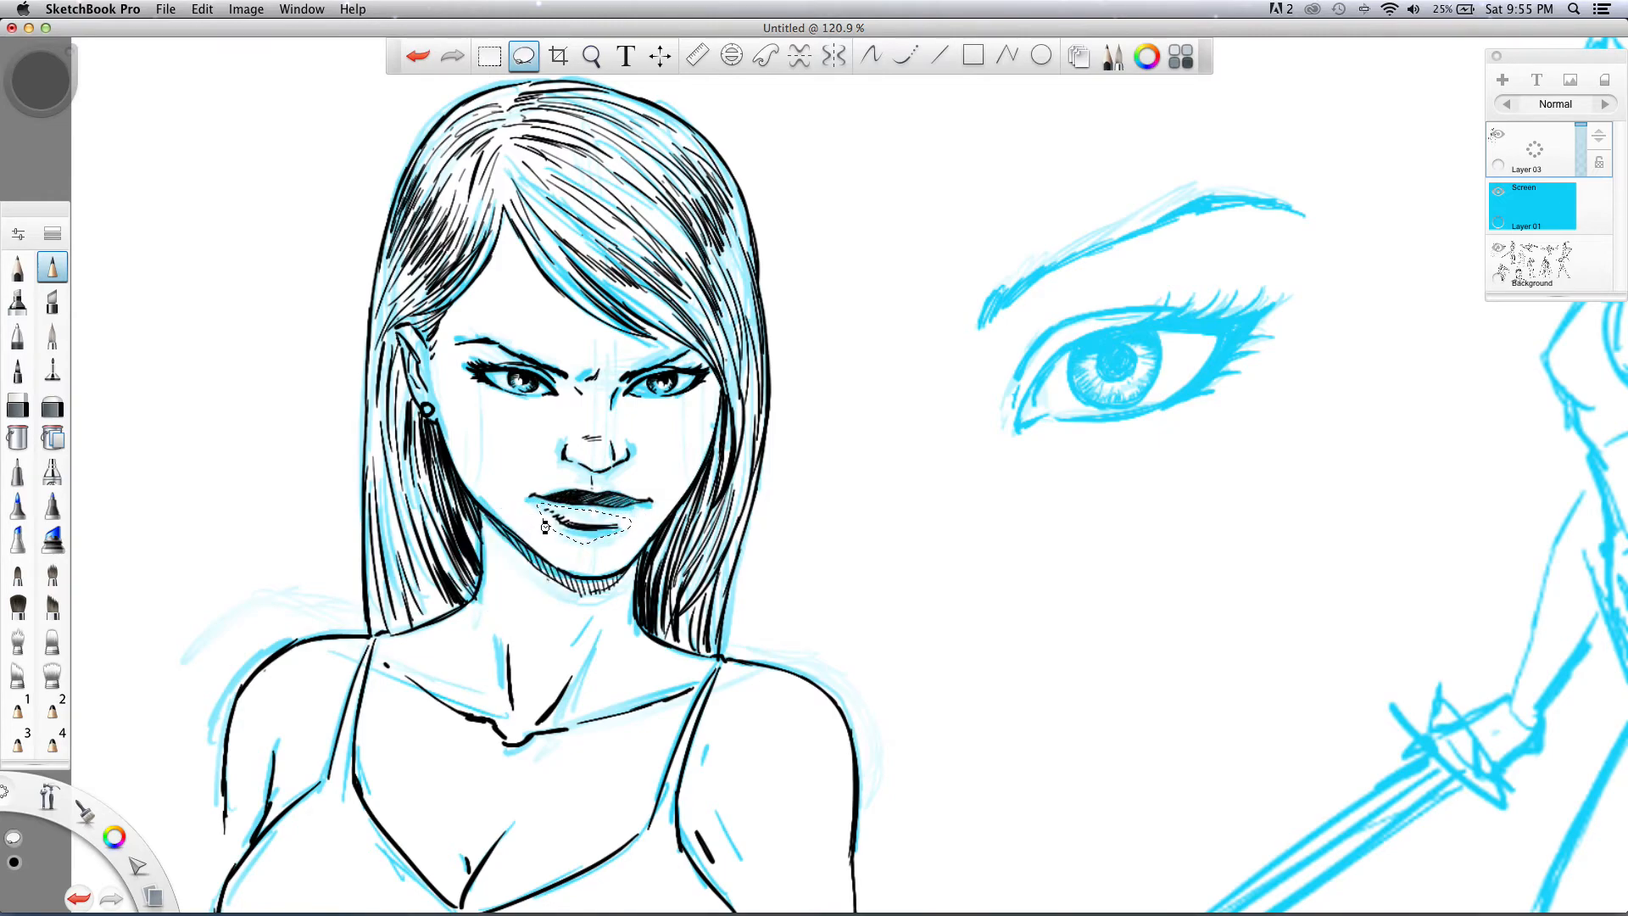
{"action": "key", "text": "super+d"}
- Erase the stray marks beside the lower lip and touch up its line with the black Hard Pencil
{"action": "left_click", "coordinate": [18, 405]}
{"action": "left_click_drag", "start_coordinate": [547, 512], "coordinate": [562, 515]}
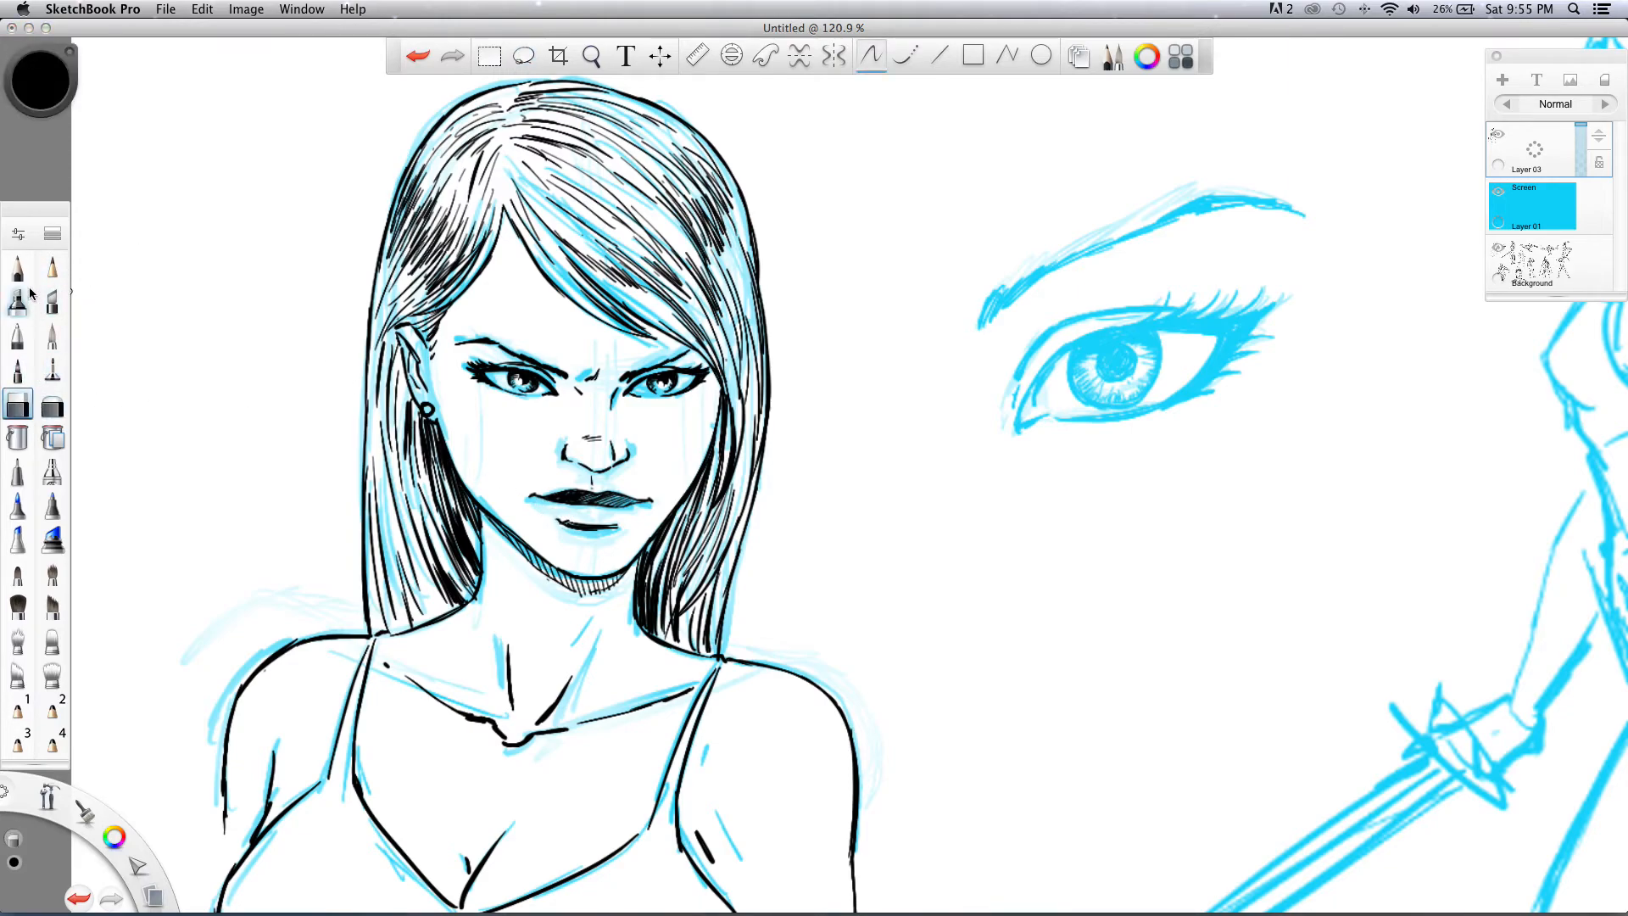
{"action": "left_click", "coordinate": [52, 267]}
{"action": "left_click_drag", "start_coordinate": [622, 522], "coordinate": [607, 529]}
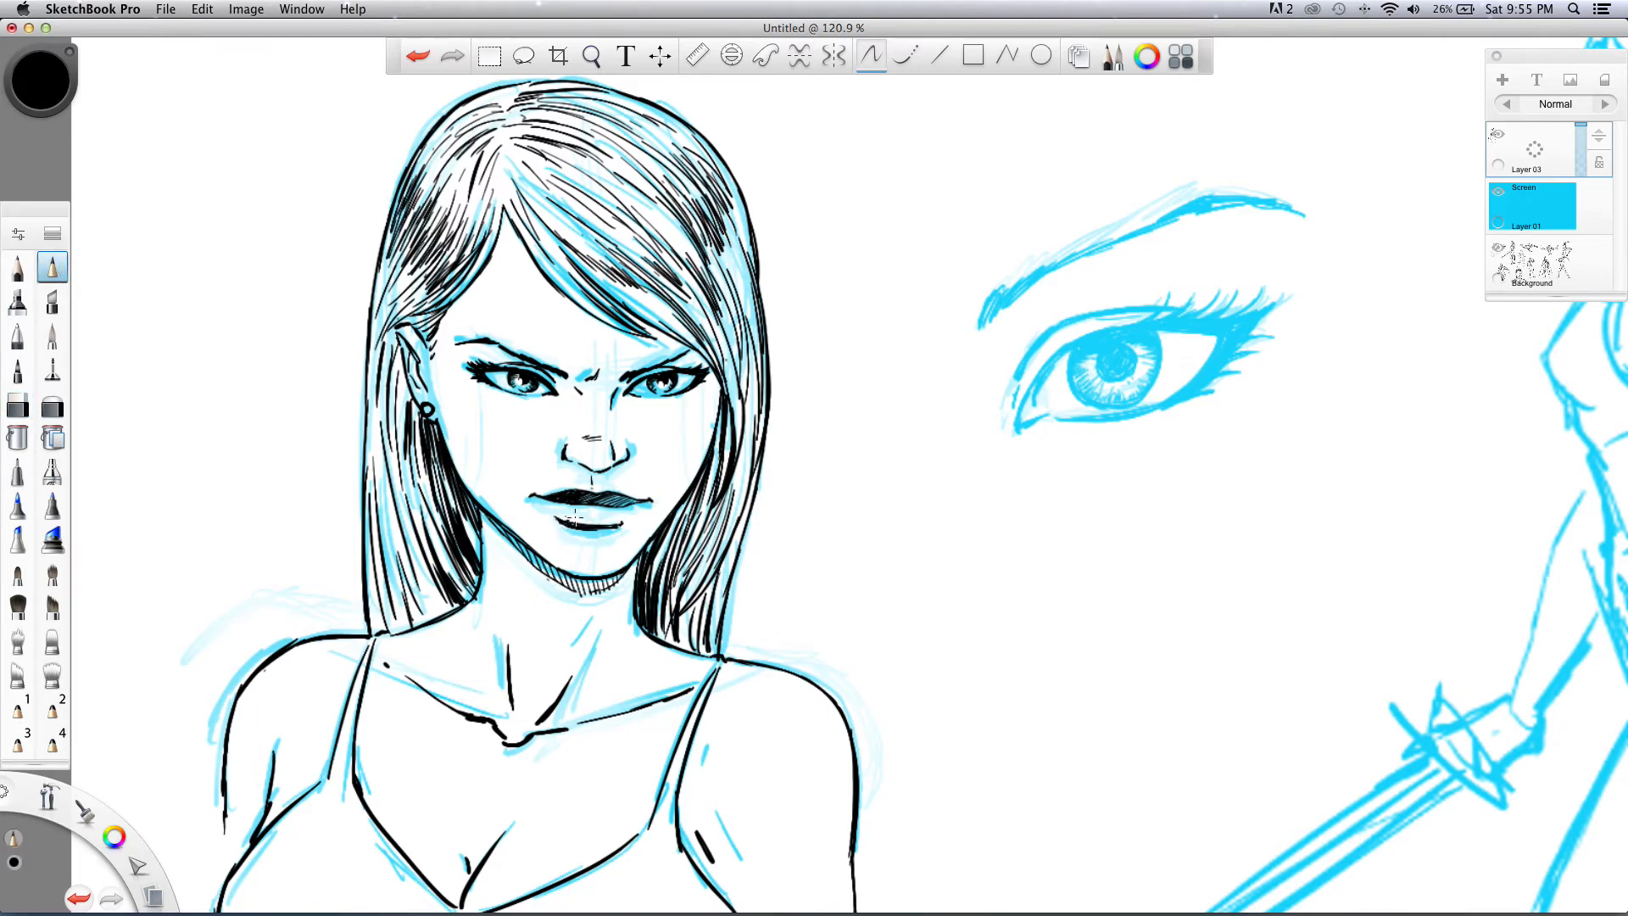
{"action": "left_click_drag", "start_coordinate": [605, 529], "coordinate": [621, 524]}
{"action": "mouse_move", "coordinate": [569, 392]}
{"action": "left_mouse_down"}
{"action": "mouse_move", "coordinate": [534, 404]}
{"action": "mouse_move", "coordinate": [657, 408]}
{"action": "left_mouse_up"}
- Increase the pencil size and thicken the hair's outer contours on both sides and the edges of the fringe
{"action": "key", "text": "space"}
{"action": "left_click_drag", "start_coordinate": [356, 263], "coordinate": [208, 372]}
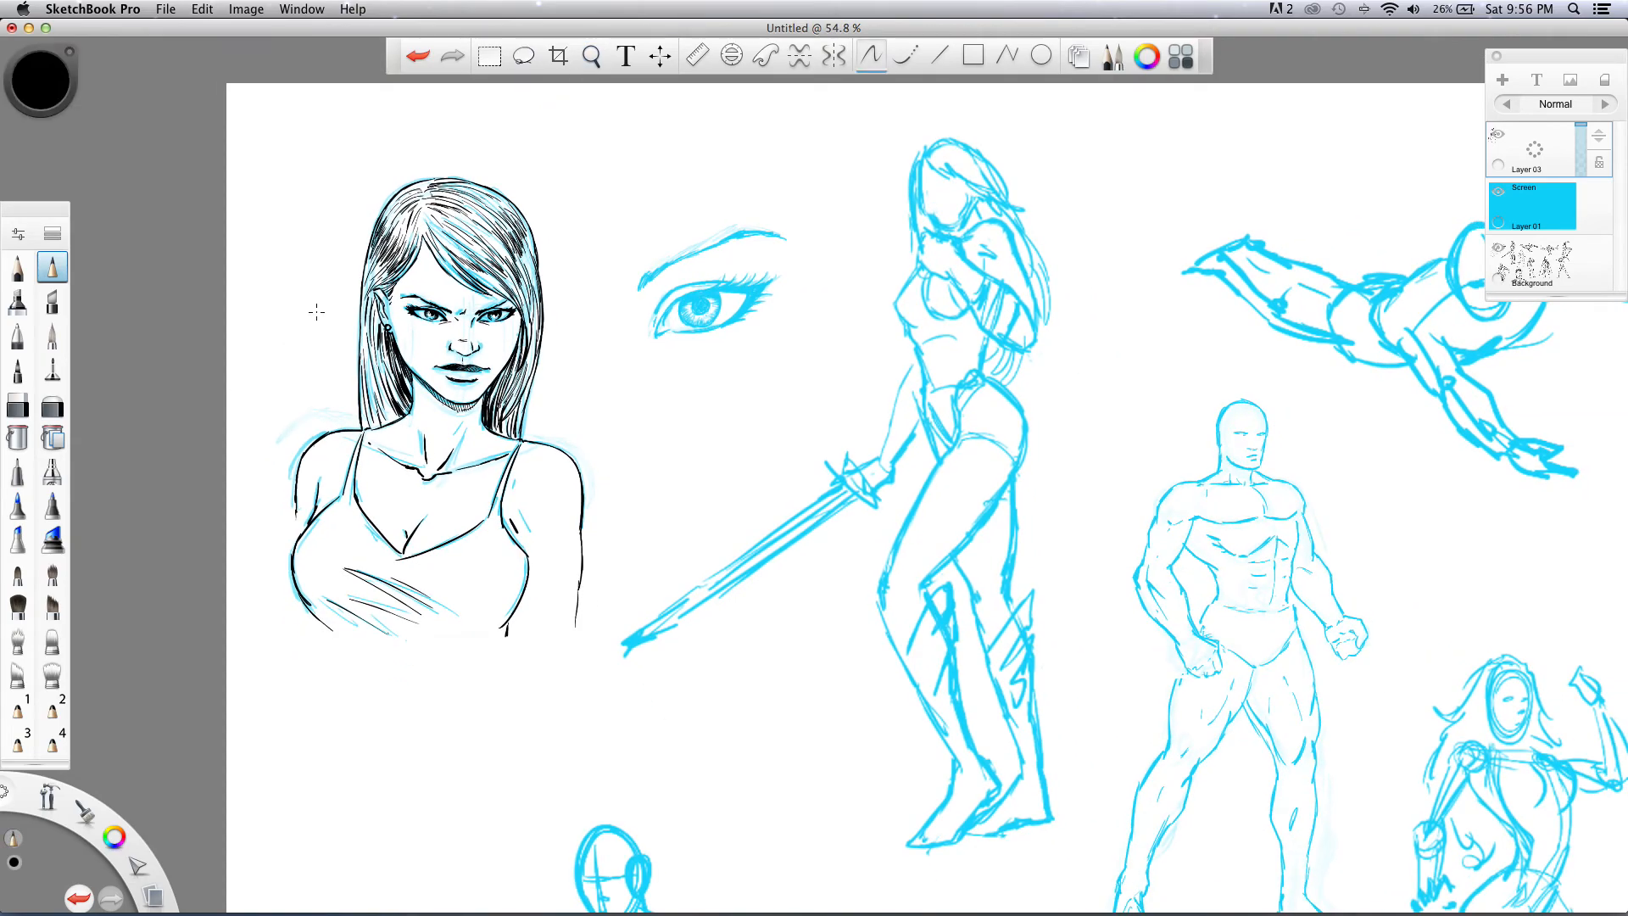
{"action": "key", "text": "space"}
{"action": "key", "text": "bracketright"}
{"action": "left_click_drag", "start_coordinate": [357, 277], "coordinate": [359, 424]}
{"action": "mouse_move", "coordinate": [535, 261]}
{"action": "left_mouse_down"}
{"action": "mouse_move", "coordinate": [529, 368]}
{"action": "mouse_move", "coordinate": [542, 279]}
{"action": "mouse_move", "coordinate": [542, 338]}
{"action": "mouse_move", "coordinate": [522, 395]}
{"action": "mouse_move", "coordinate": [539, 323]}
{"action": "mouse_move", "coordinate": [514, 375]}
{"action": "mouse_move", "coordinate": [531, 367]}
{"action": "mouse_move", "coordinate": [523, 440]}
{"action": "left_mouse_up"}
{"action": "mouse_move", "coordinate": [532, 226]}
{"action": "left_mouse_down"}
{"action": "mouse_move", "coordinate": [542, 271]}
{"action": "mouse_move", "coordinate": [507, 201]}
{"action": "mouse_move", "coordinate": [533, 246]}
{"action": "left_mouse_up"}
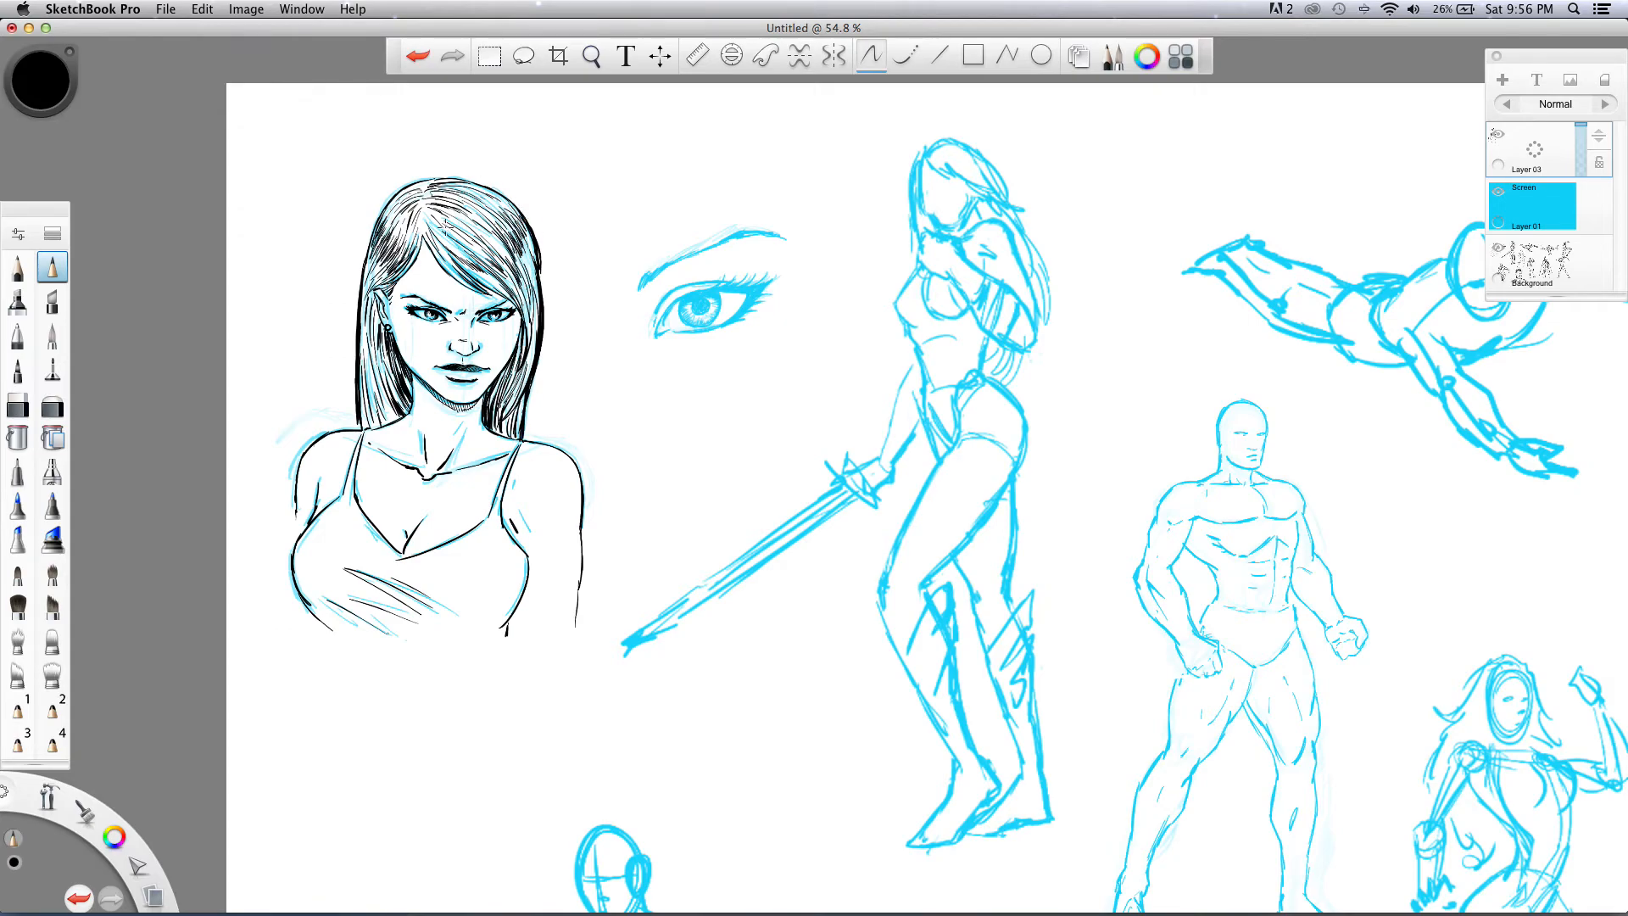
{"action": "left_click_drag", "start_coordinate": [424, 246], "coordinate": [519, 320]}
{"action": "left_click_drag", "start_coordinate": [420, 233], "coordinate": [388, 282]}
{"action": "left_click_drag", "start_coordinate": [414, 258], "coordinate": [389, 289]}
- Thicken the contour lines of the woman's arms and torso and the crease at the neckline
{"action": "mouse_move", "coordinate": [561, 449]}
{"action": "left_mouse_down"}
{"action": "mouse_move", "coordinate": [582, 480]}
{"action": "mouse_move", "coordinate": [575, 630]}
{"action": "left_mouse_up"}
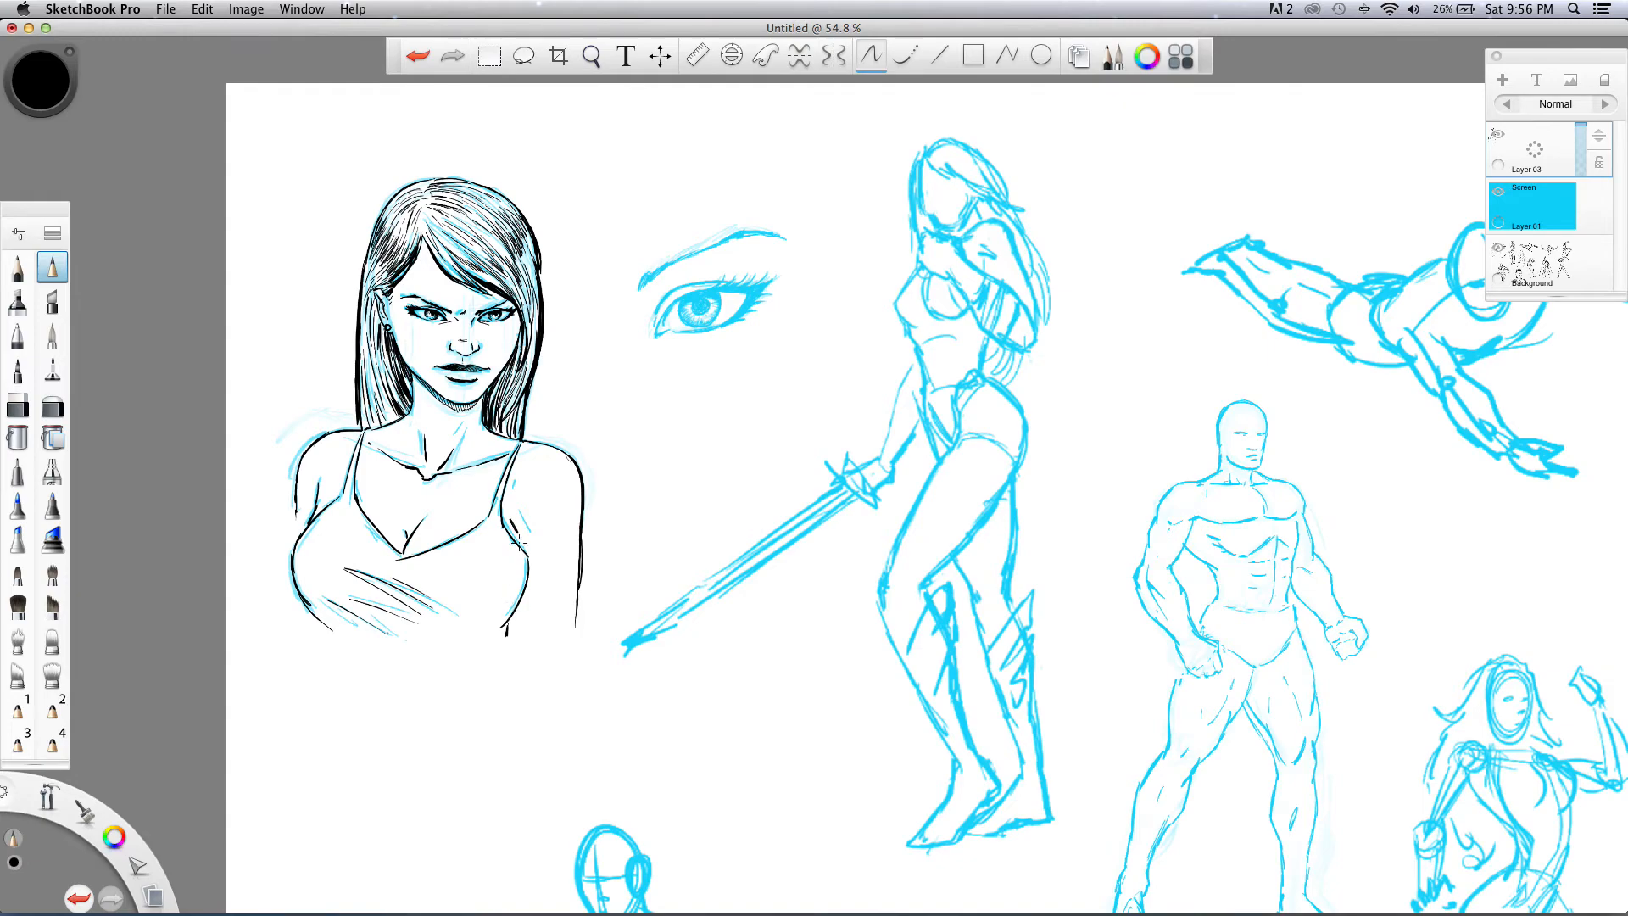
{"action": "left_click_drag", "start_coordinate": [528, 576], "coordinate": [508, 624]}
{"action": "left_click_drag", "start_coordinate": [293, 562], "coordinate": [318, 600]}
{"action": "mouse_move", "coordinate": [296, 475]}
{"action": "left_mouse_down"}
{"action": "mouse_move", "coordinate": [295, 509]}
{"action": "mouse_move", "coordinate": [303, 453]}
{"action": "mouse_move", "coordinate": [289, 547]}
{"action": "left_mouse_up"}
{"action": "left_click_drag", "start_coordinate": [414, 537], "coordinate": [402, 560]}
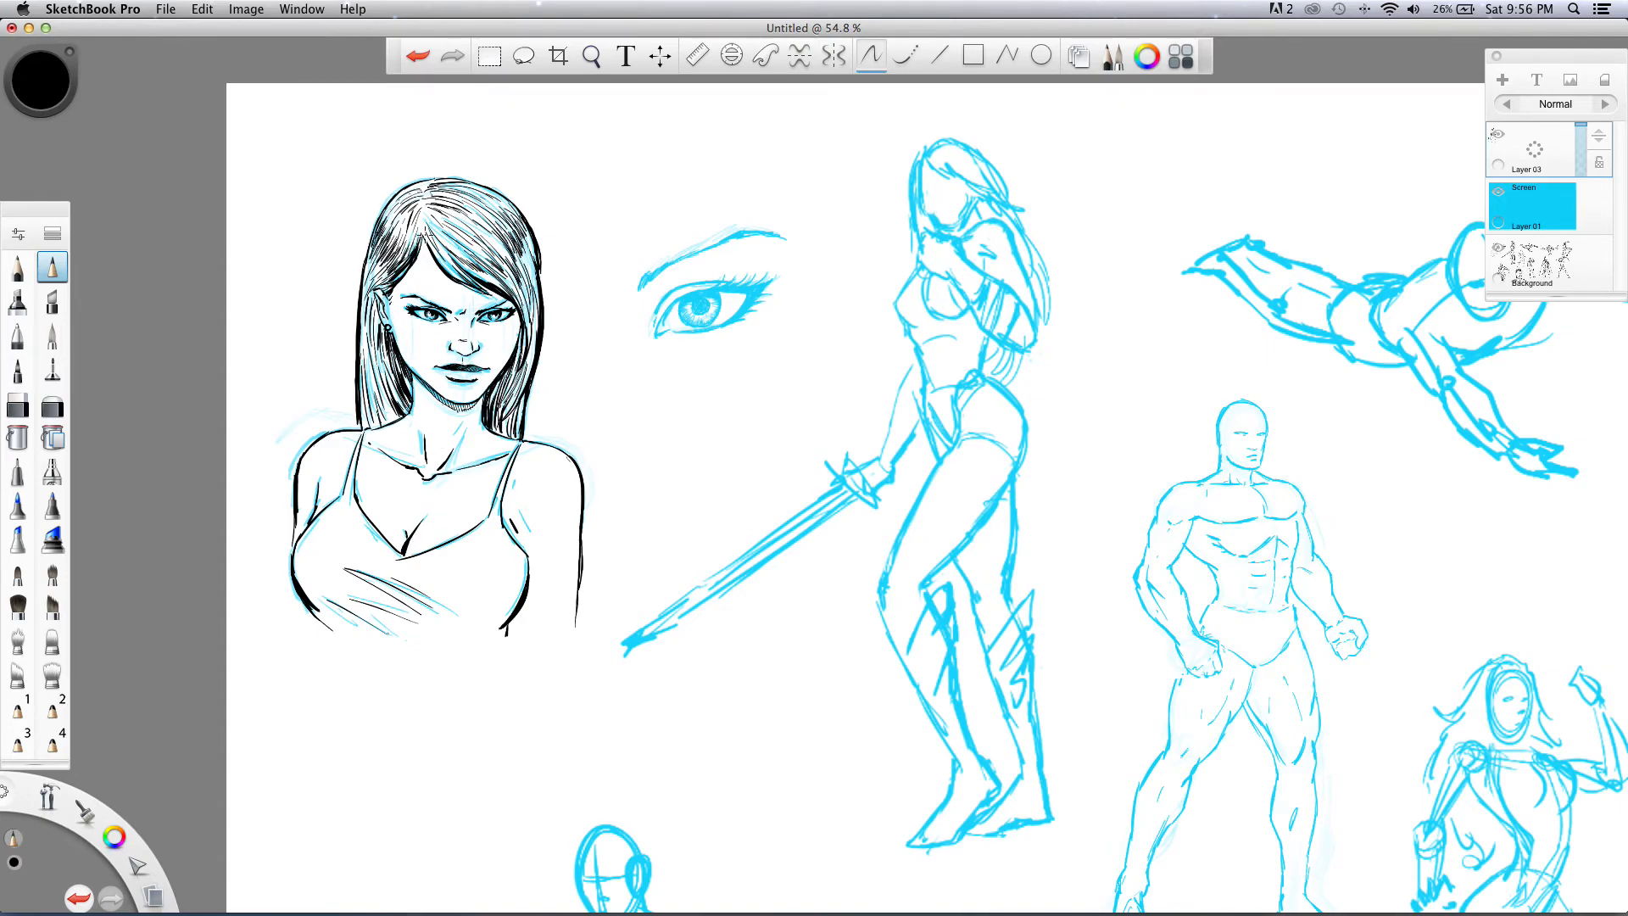
- Darken the fringe, crown, and ear-side hair with heavier black strokes running out from the part
{"action": "mouse_move", "coordinate": [422, 229]}
{"action": "left_mouse_down"}
{"action": "mouse_move", "coordinate": [457, 253]}
{"action": "mouse_move", "coordinate": [438, 219]}
{"action": "mouse_move", "coordinate": [468, 222]}
{"action": "mouse_move", "coordinate": [451, 211]}
{"action": "mouse_move", "coordinate": [517, 275]}
{"action": "mouse_move", "coordinate": [485, 212]}
{"action": "mouse_move", "coordinate": [528, 233]}
{"action": "mouse_move", "coordinate": [495, 191]}
{"action": "mouse_move", "coordinate": [529, 276]}
{"action": "mouse_move", "coordinate": [468, 244]}
{"action": "mouse_move", "coordinate": [516, 288]}
{"action": "mouse_move", "coordinate": [521, 241]}
{"action": "mouse_move", "coordinate": [540, 303]}
{"action": "left_mouse_up"}
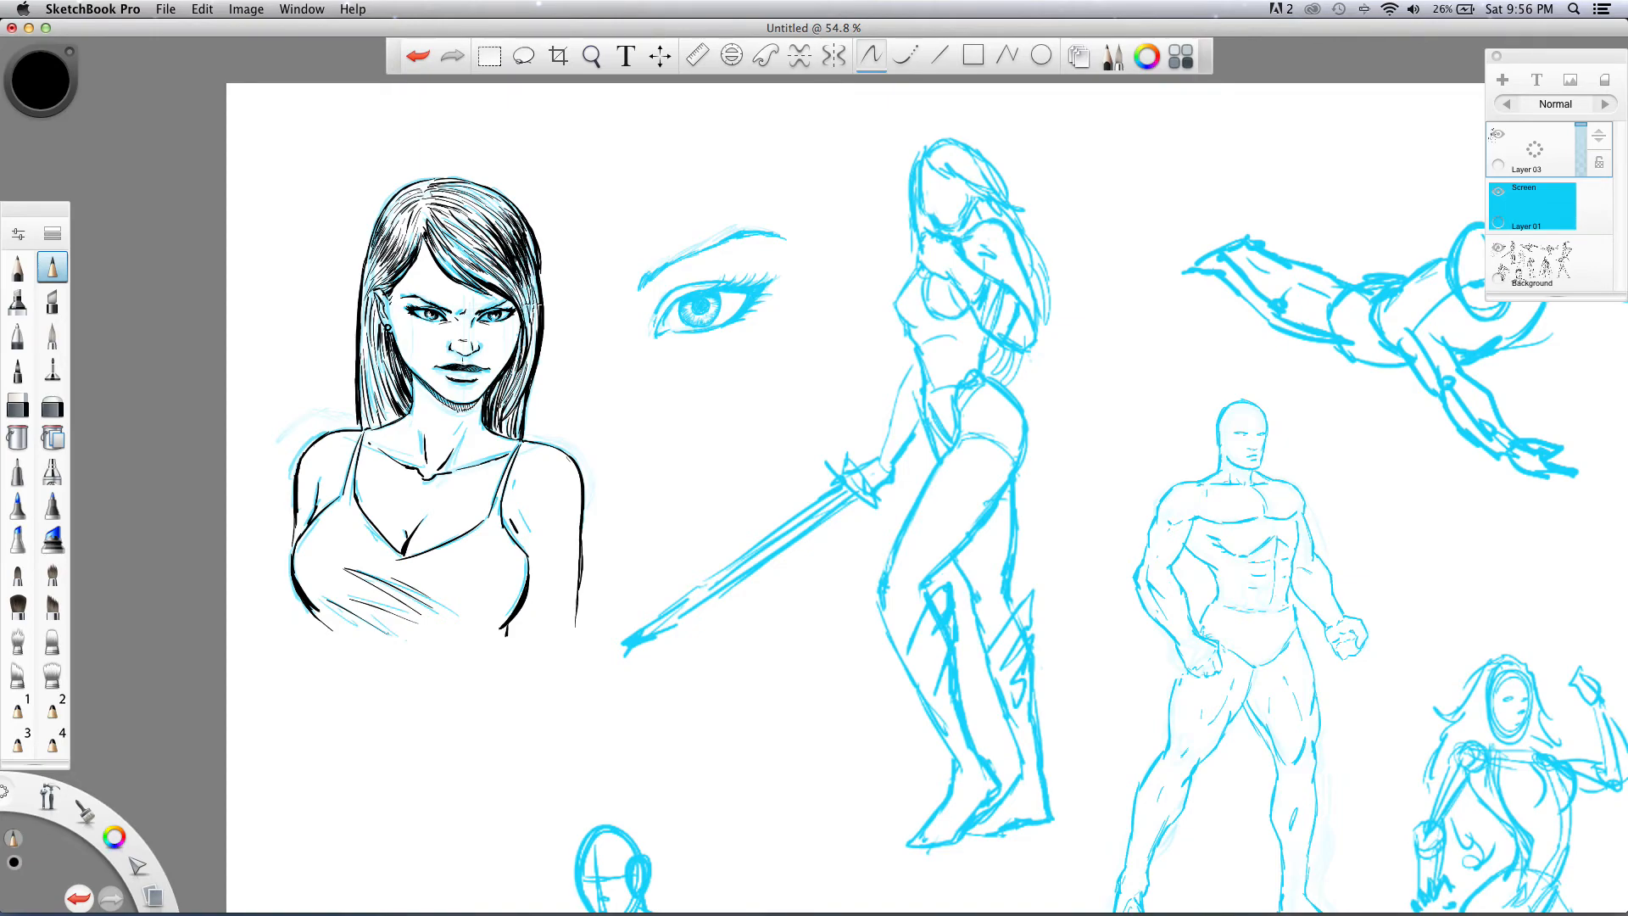
{"action": "mouse_move", "coordinate": [413, 219]}
{"action": "left_mouse_down"}
{"action": "mouse_move", "coordinate": [390, 245]}
{"action": "mouse_move", "coordinate": [397, 194]}
{"action": "mouse_move", "coordinate": [370, 255]}
{"action": "mouse_move", "coordinate": [388, 285]}
{"action": "mouse_move", "coordinate": [360, 301]}
{"action": "mouse_move", "coordinate": [375, 324]}
{"action": "mouse_move", "coordinate": [362, 366]}
{"action": "mouse_move", "coordinate": [376, 424]}
{"action": "mouse_move", "coordinate": [363, 427]}
{"action": "left_mouse_up"}
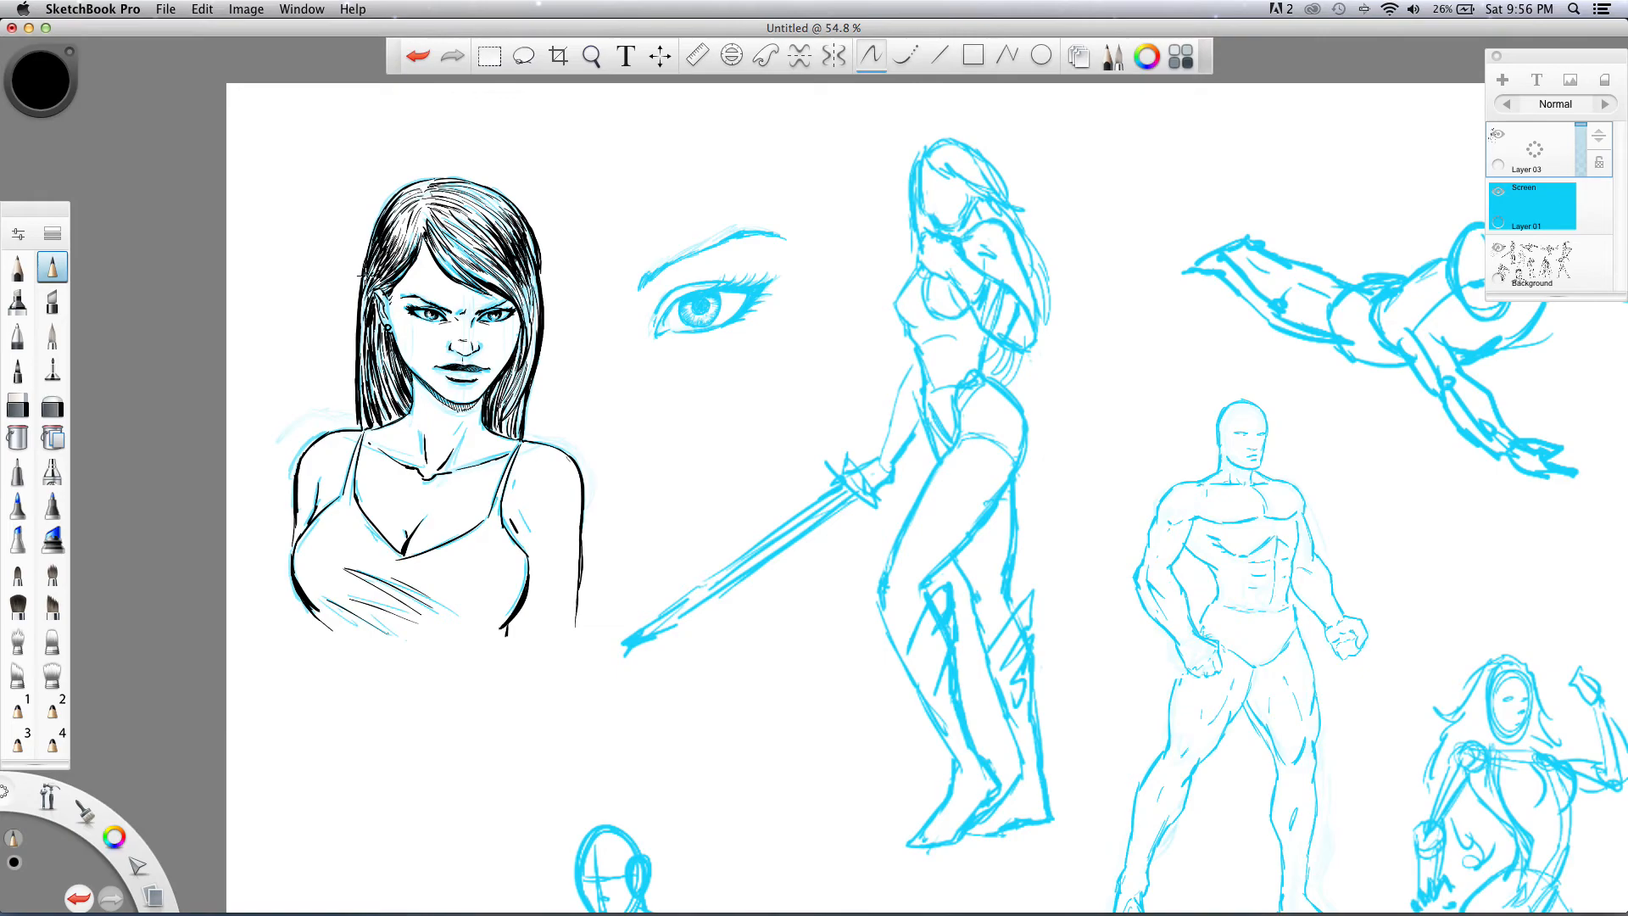
{"action": "left_click_drag", "start_coordinate": [430, 233], "coordinate": [455, 277]}
{"action": "mouse_move", "coordinate": [429, 225]}
{"action": "left_mouse_down"}
{"action": "mouse_move", "coordinate": [467, 279]}
{"action": "mouse_move", "coordinate": [472, 259]}
{"action": "left_mouse_up"}
{"action": "mouse_move", "coordinate": [455, 237]}
{"action": "left_mouse_down"}
{"action": "mouse_move", "coordinate": [481, 260]}
{"action": "mouse_move", "coordinate": [491, 249]}
{"action": "left_mouse_up"}
{"action": "mouse_move", "coordinate": [477, 221]}
{"action": "left_mouse_down"}
{"action": "mouse_move", "coordinate": [451, 196]}
{"action": "mouse_move", "coordinate": [507, 230]}
{"action": "mouse_move", "coordinate": [494, 196]}
{"action": "mouse_move", "coordinate": [519, 219]}
{"action": "mouse_move", "coordinate": [457, 179]}
{"action": "mouse_move", "coordinate": [502, 200]}
{"action": "left_mouse_up"}
{"action": "left_click_drag", "start_coordinate": [528, 289], "coordinate": [533, 318]}
{"action": "mouse_move", "coordinate": [534, 258]}
{"action": "left_mouse_down"}
{"action": "mouse_move", "coordinate": [512, 326]}
{"action": "mouse_move", "coordinate": [459, 258]}
{"action": "mouse_move", "coordinate": [396, 237]}
{"action": "mouse_move", "coordinate": [402, 215]}
{"action": "mouse_move", "coordinate": [404, 229]}
{"action": "left_mouse_up"}
{"action": "left_click_drag", "start_coordinate": [408, 261], "coordinate": [391, 210]}
{"action": "left_click_drag", "start_coordinate": [398, 246], "coordinate": [396, 212]}
{"action": "mouse_move", "coordinate": [409, 226]}
{"action": "left_mouse_down"}
{"action": "mouse_move", "coordinate": [388, 189]}
{"action": "mouse_move", "coordinate": [402, 184]}
{"action": "left_mouse_up"}
- Darken the lower lengths of hair on both sides of the face and neck with heavy black strokes
{"action": "left_click_drag", "start_coordinate": [535, 304], "coordinate": [524, 377]}
{"action": "left_click_drag", "start_coordinate": [536, 317], "coordinate": [521, 386]}
{"action": "left_click_drag", "start_coordinate": [531, 365], "coordinate": [511, 398]}
{"action": "left_click_drag", "start_coordinate": [520, 372], "coordinate": [496, 408]}
{"action": "left_click_drag", "start_coordinate": [511, 406], "coordinate": [499, 437]}
{"action": "mouse_move", "coordinate": [376, 365]}
{"action": "left_mouse_down"}
{"action": "mouse_move", "coordinate": [369, 321]}
{"action": "mouse_move", "coordinate": [418, 376]}
{"action": "mouse_move", "coordinate": [382, 425]}
{"action": "left_mouse_up"}
{"action": "left_click_drag", "start_coordinate": [412, 386], "coordinate": [377, 416]}
{"action": "left_click_drag", "start_coordinate": [400, 381], "coordinate": [375, 395]}
{"action": "left_click_drag", "start_coordinate": [381, 378], "coordinate": [369, 400]}
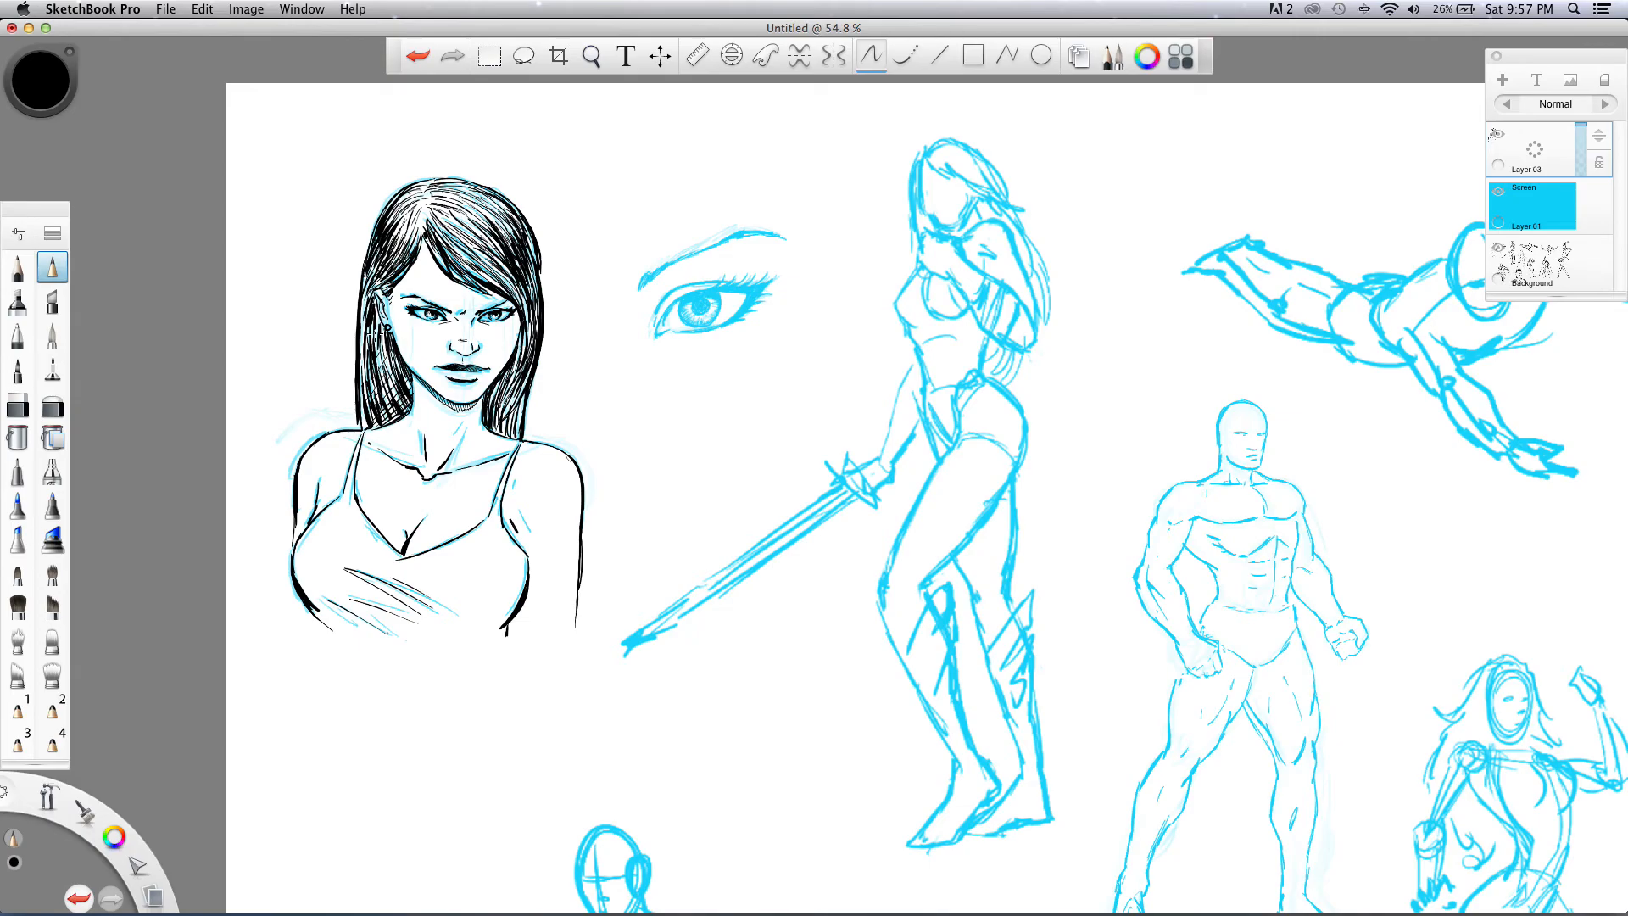
- View the whole page of sketches and toggle Layer 03's visibility off and on to compare the inks
{"action": "key", "text": "space"}
{"action": "left_click_drag", "start_coordinate": [596, 481], "coordinate": [479, 543]}
{"action": "key", "text": "space"}
{"action": "mouse_move", "coordinate": [430, 423]}
{"action": "left_mouse_down"}
{"action": "mouse_move", "coordinate": [251, 346]}
{"action": "mouse_move", "coordinate": [247, 320]}
{"action": "left_mouse_up"}
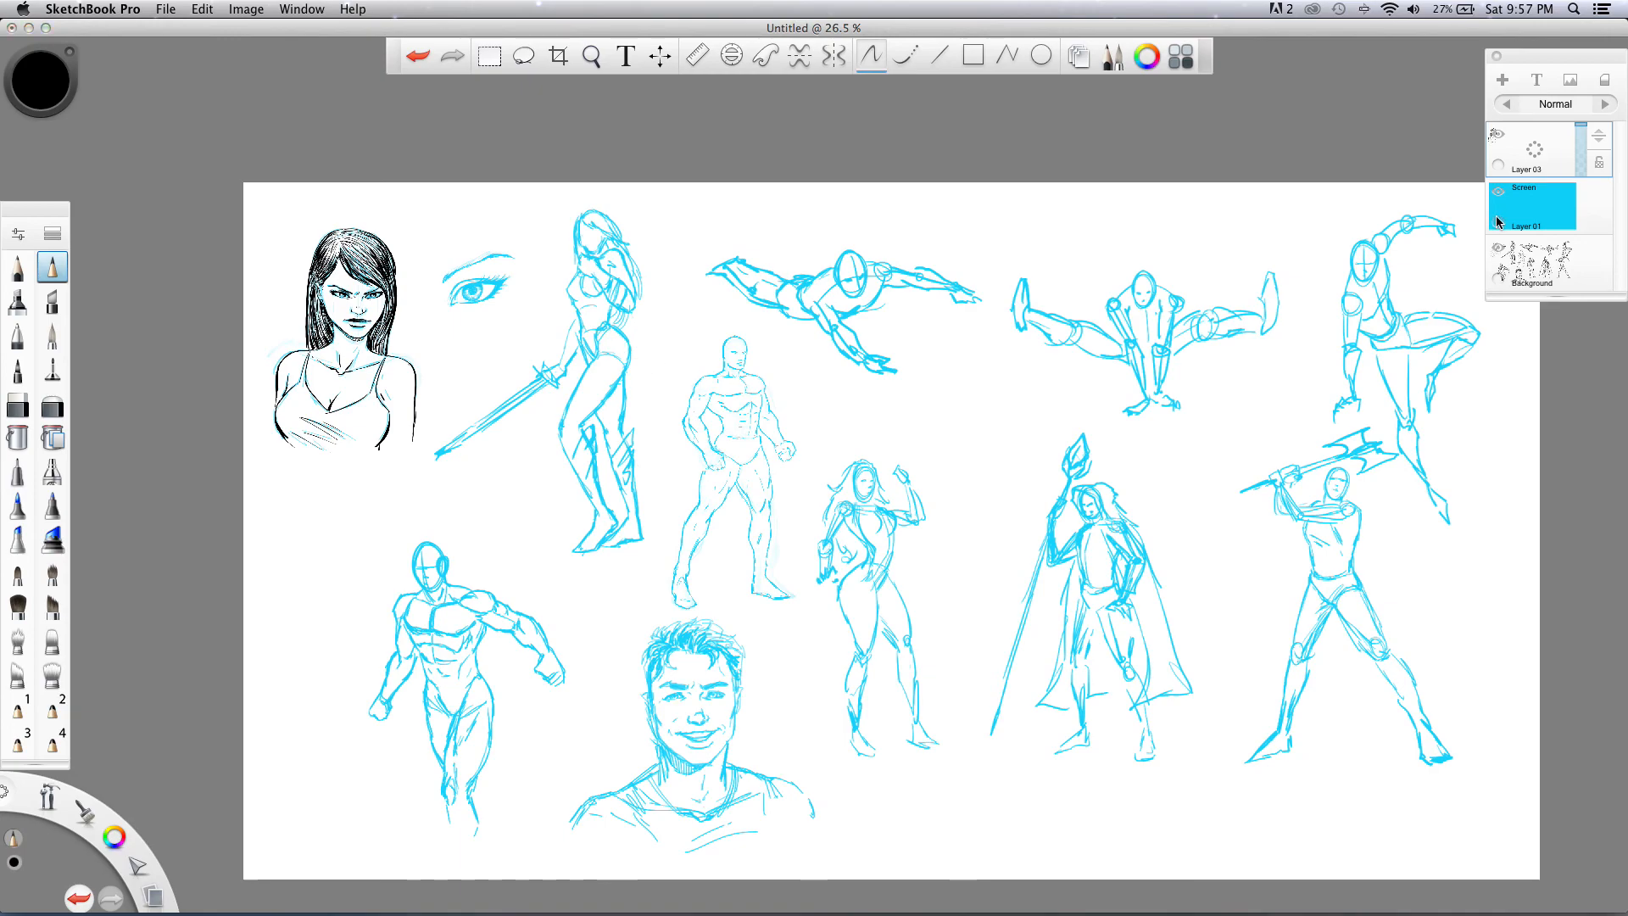
{"action": "left_click", "coordinate": [1496, 134]}
{"action": "left_click", "coordinate": [1497, 134]}
- Switch to the soft eraser and bring the figure sketches beside the inked portrait into closer view
{"action": "left_click", "coordinate": [48, 411]}
{"action": "left_click", "coordinate": [48, 410]}
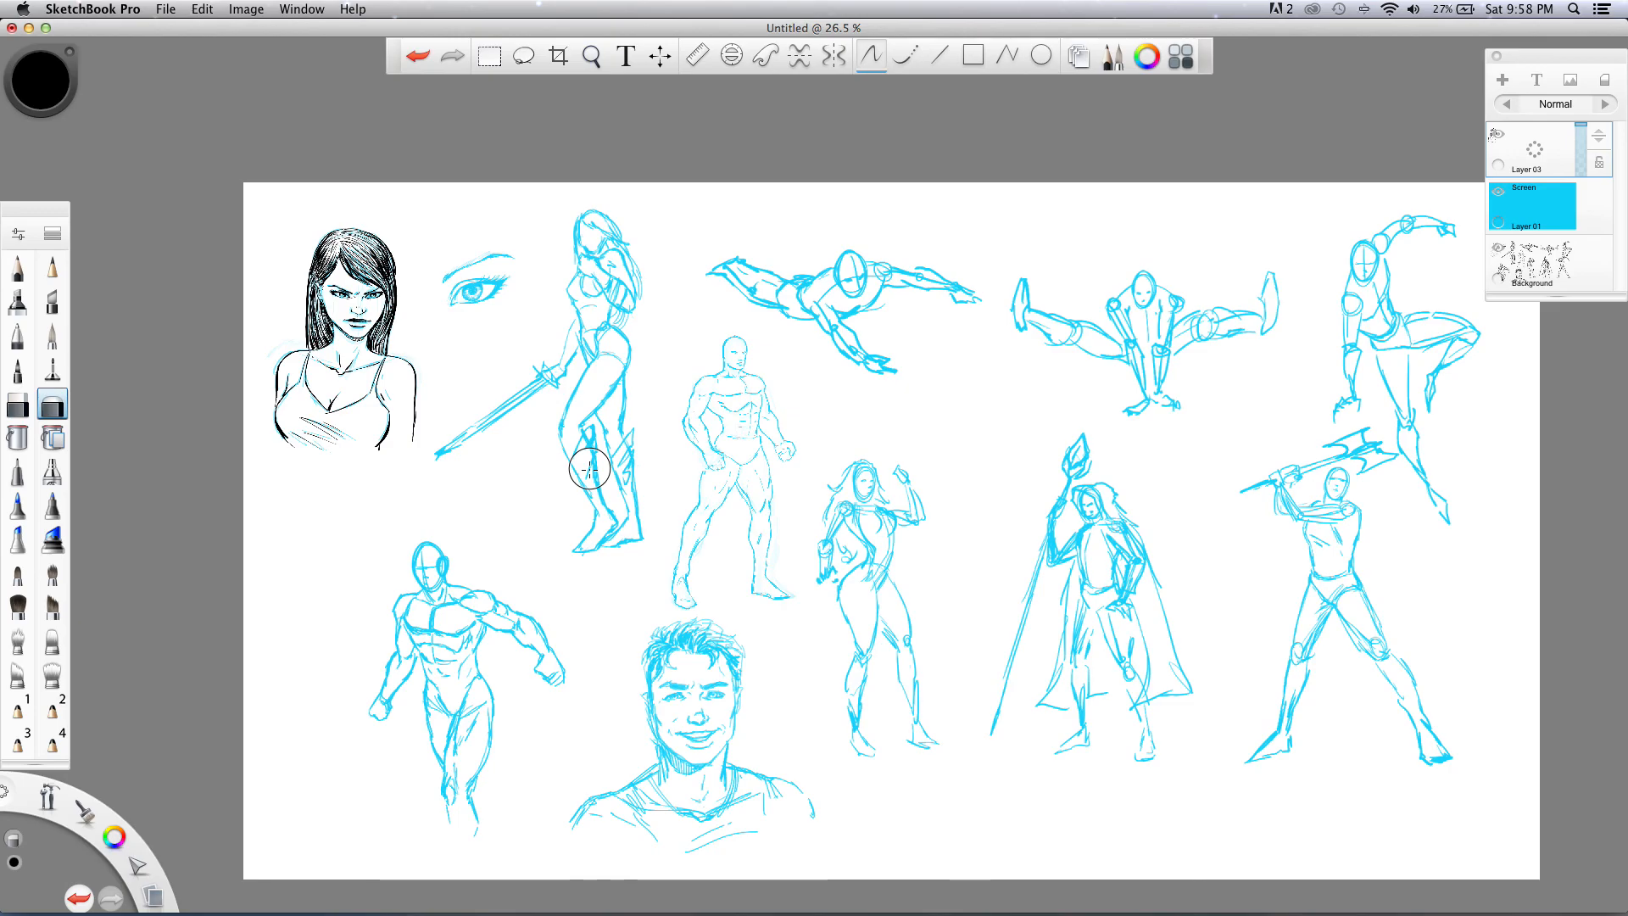
{"action": "key", "text": "space"}
{"action": "mouse_move", "coordinate": [254, 235]}
{"action": "left_mouse_down"}
{"action": "mouse_move", "coordinate": [382, 318]}
{"action": "mouse_move", "coordinate": [312, 280]}
{"action": "left_mouse_up"}
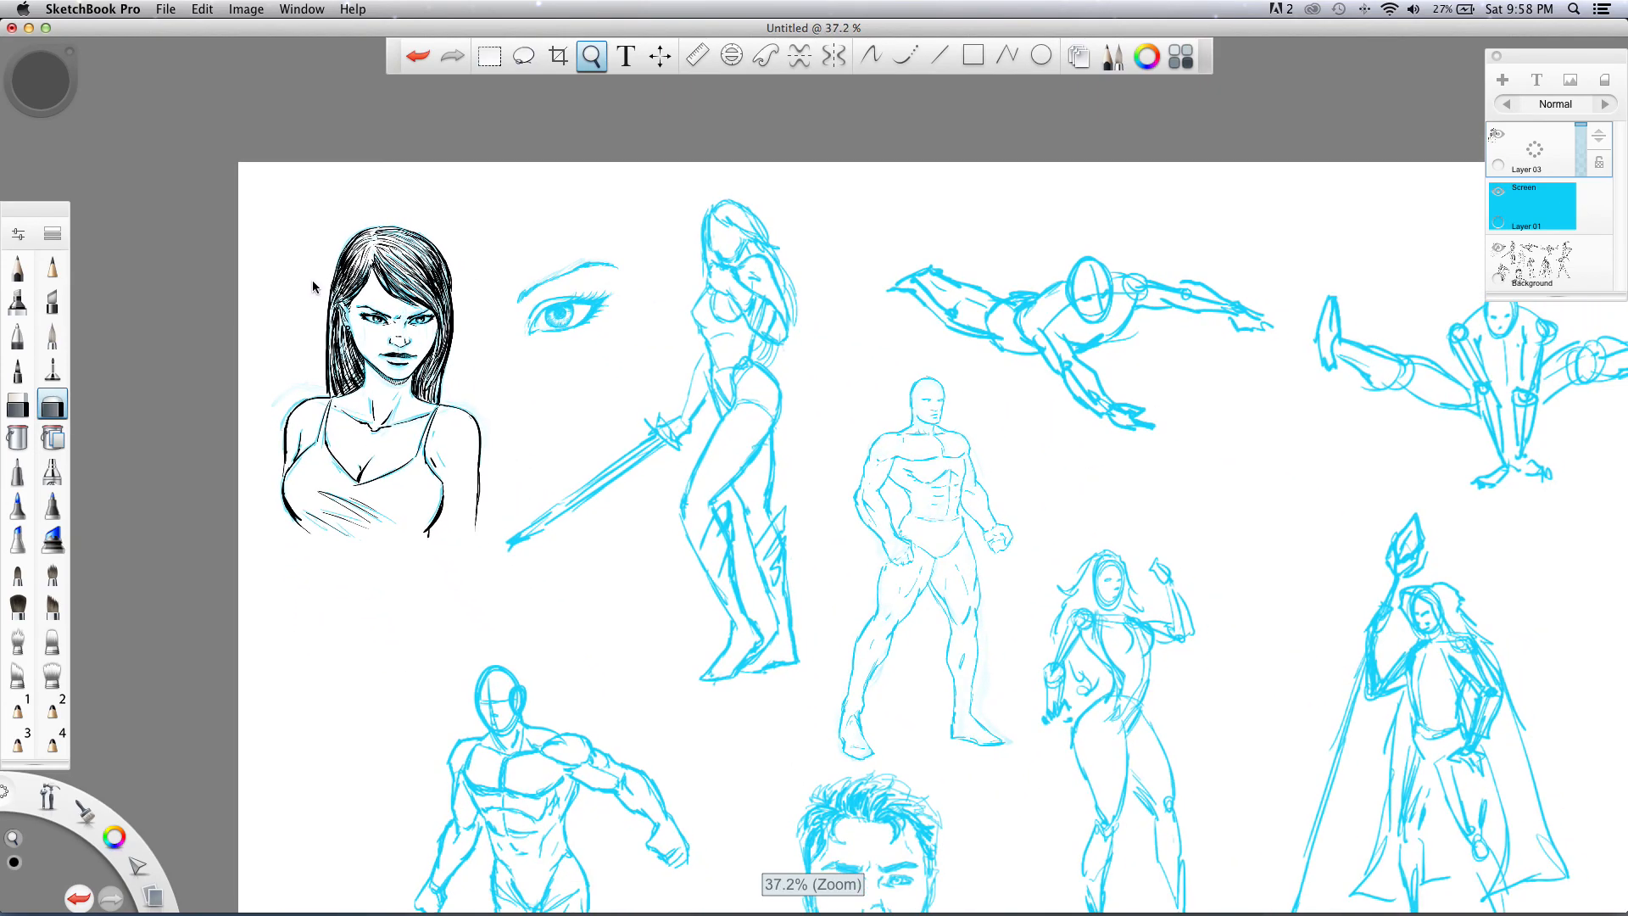
{"action": "key", "text": "space"}
{"action": "left_click_drag", "start_coordinate": [494, 405], "coordinate": [344, 292]}
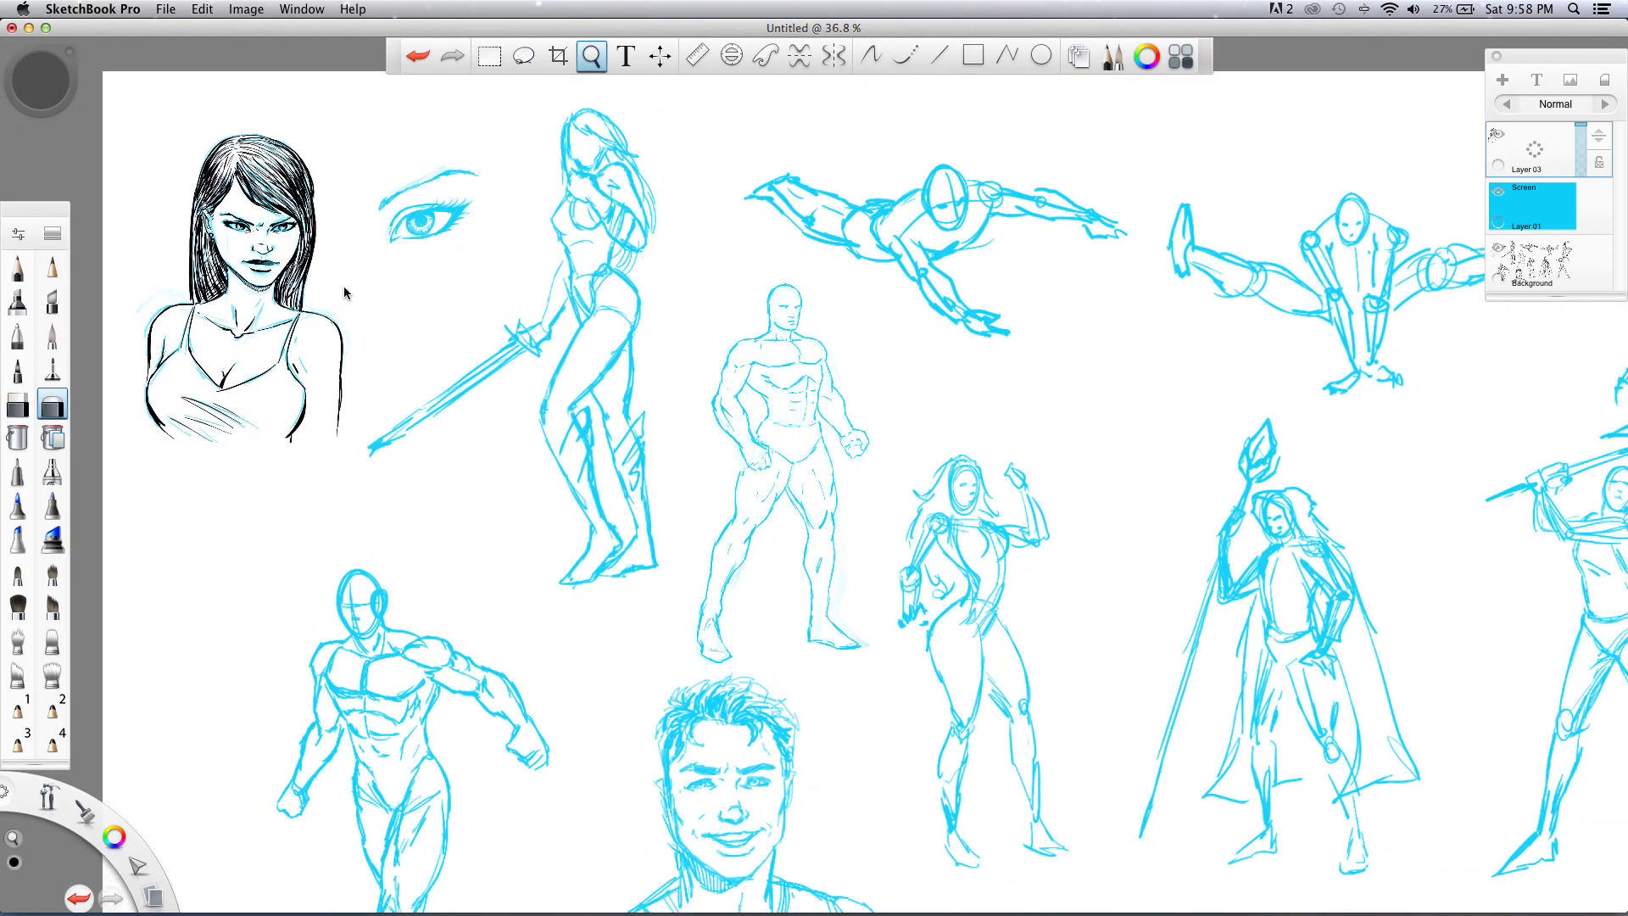
{"action": "key", "text": "space"}
{"action": "mouse_move", "coordinate": [614, 367]}
{"action": "left_mouse_down"}
{"action": "mouse_move", "coordinate": [494, 353]}
{"action": "mouse_move", "coordinate": [331, 381]}
{"action": "mouse_move", "coordinate": [327, 400]}
{"action": "mouse_move", "coordinate": [492, 449]}
{"action": "mouse_move", "coordinate": [584, 422]}
{"action": "mouse_move", "coordinate": [514, 373]}
{"action": "left_mouse_up"}
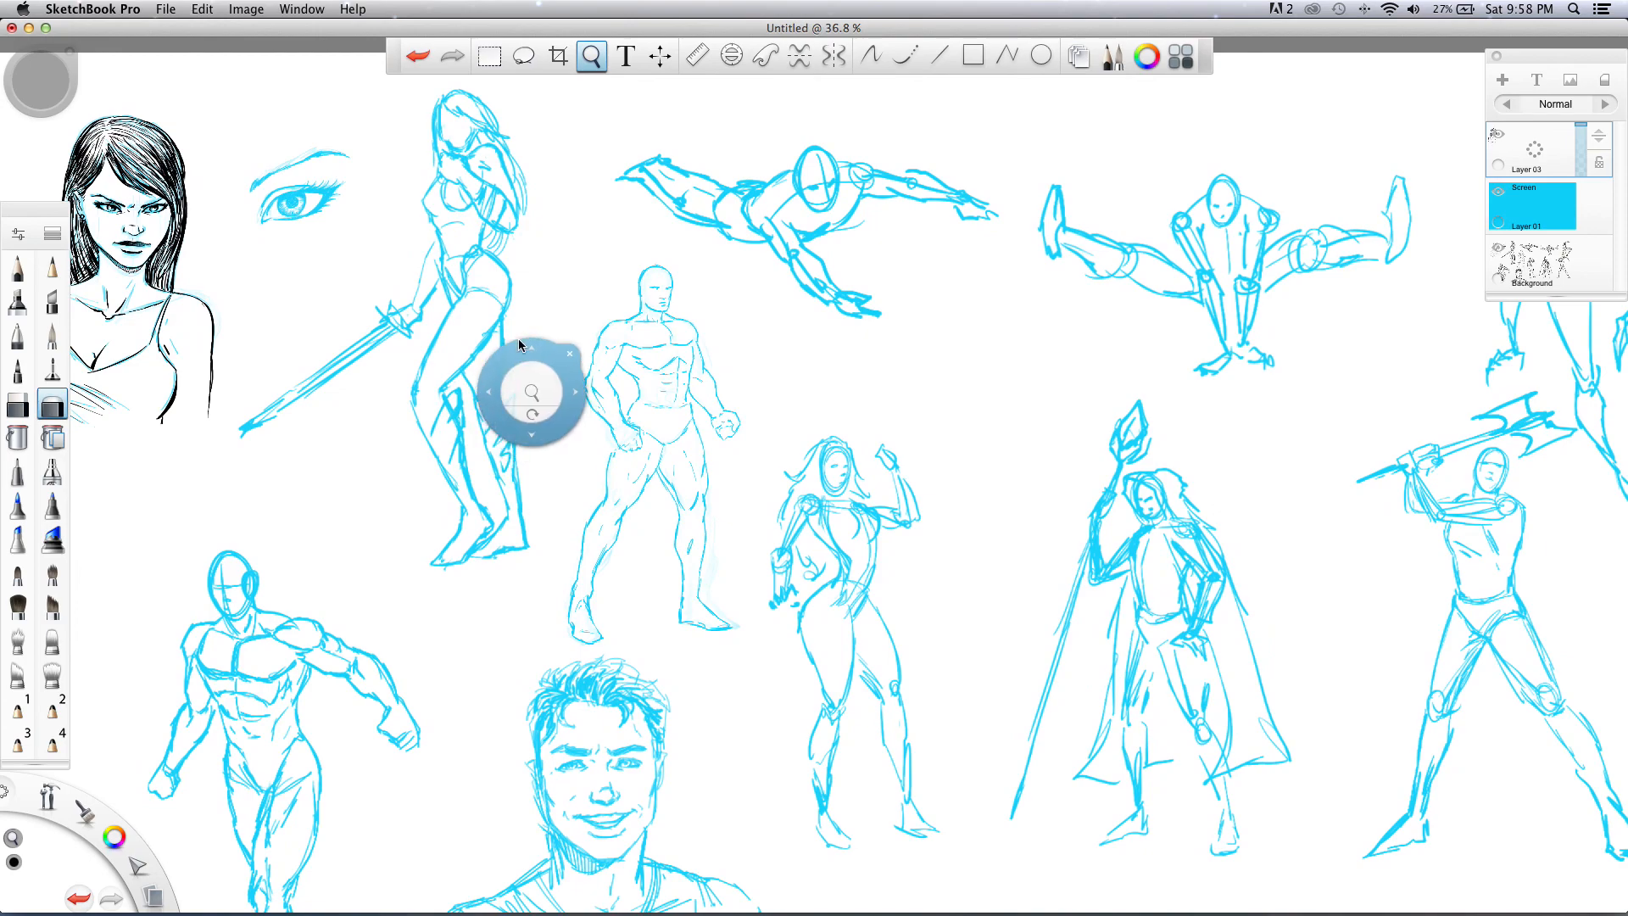
{"action": "key", "text": "space"}
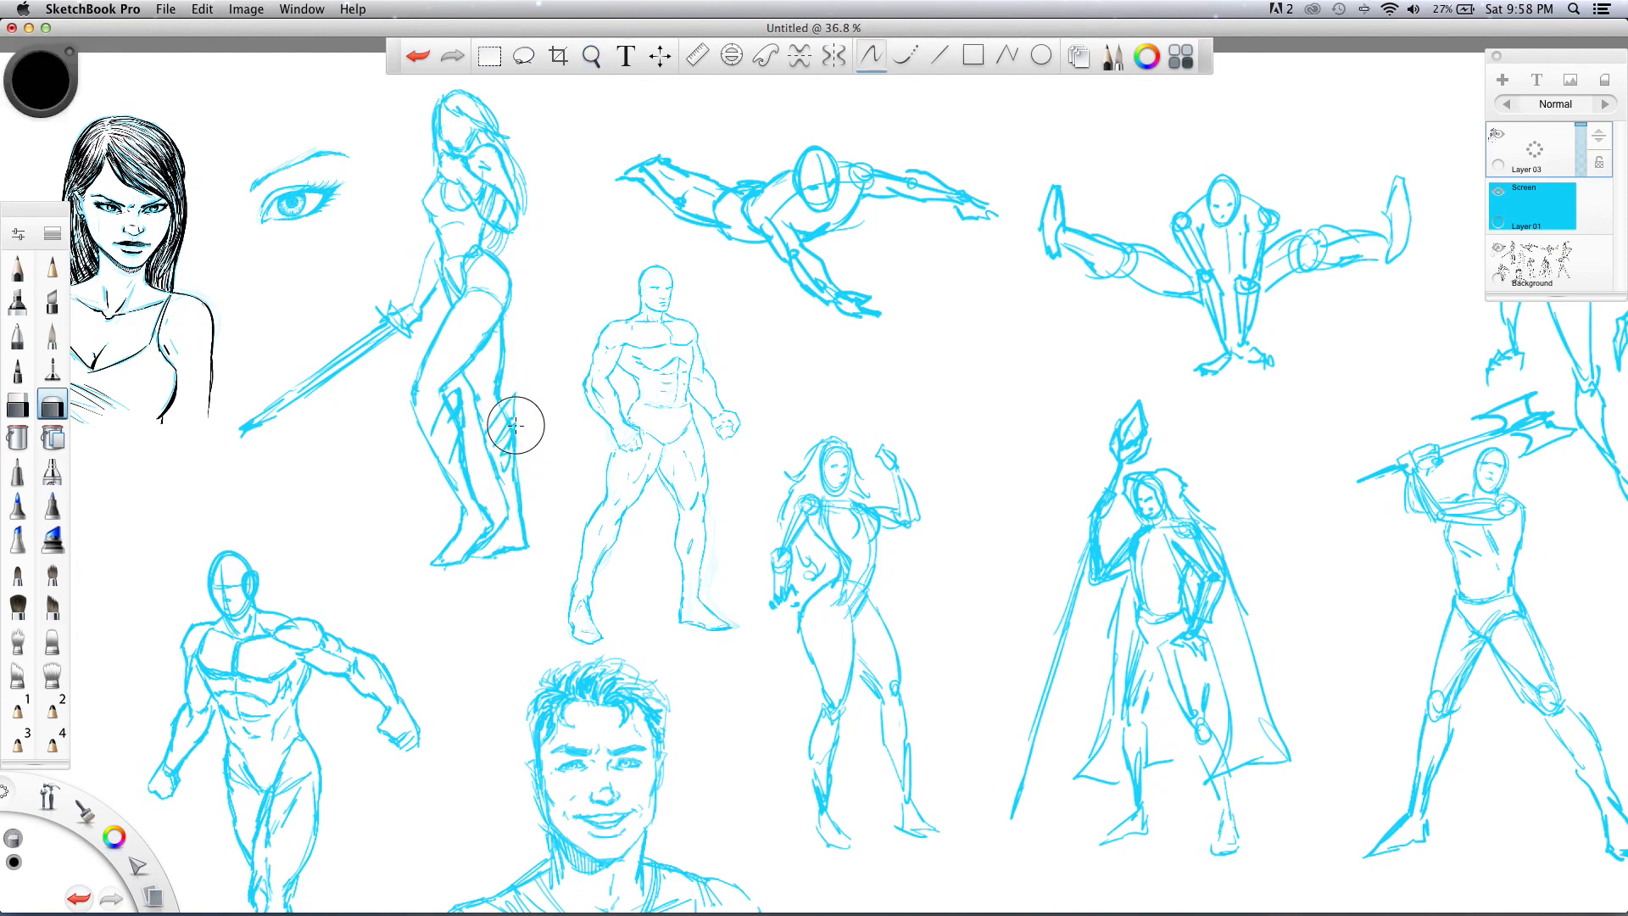